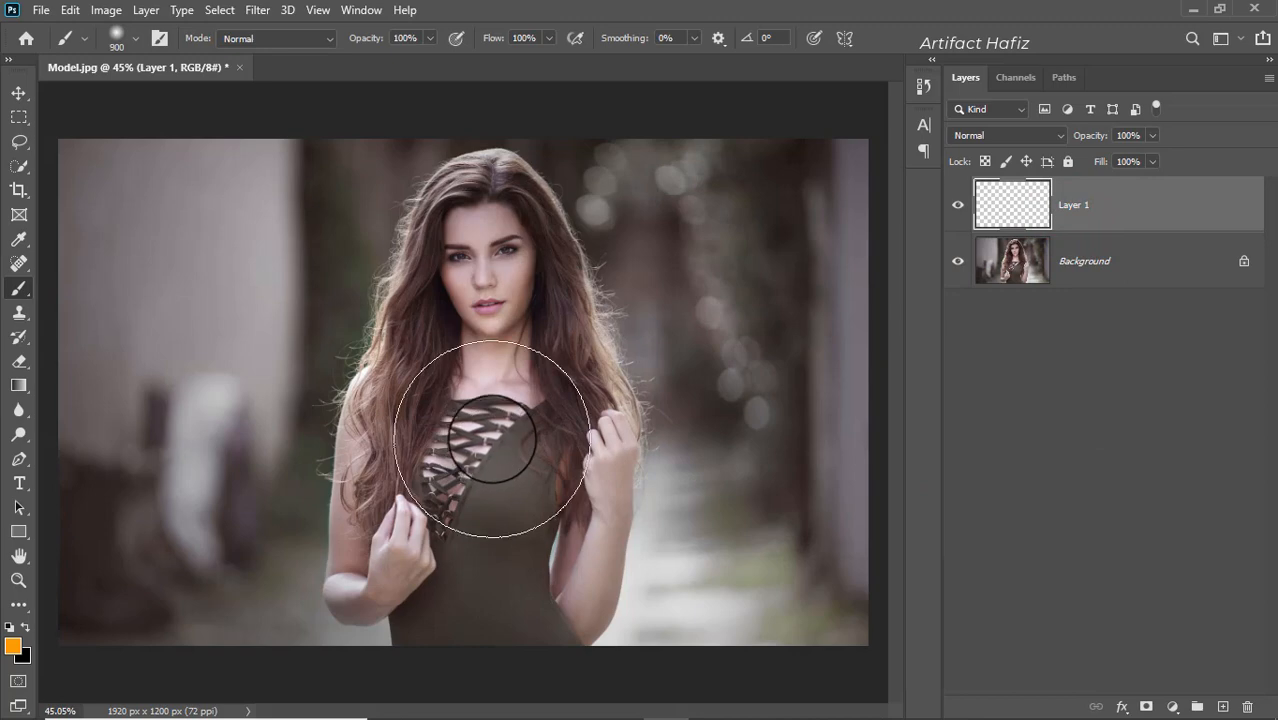
Step: Paint a single large, soft orange spot over the model's chest on Layer 1
key("[")
key("[")
key("bracketleft")
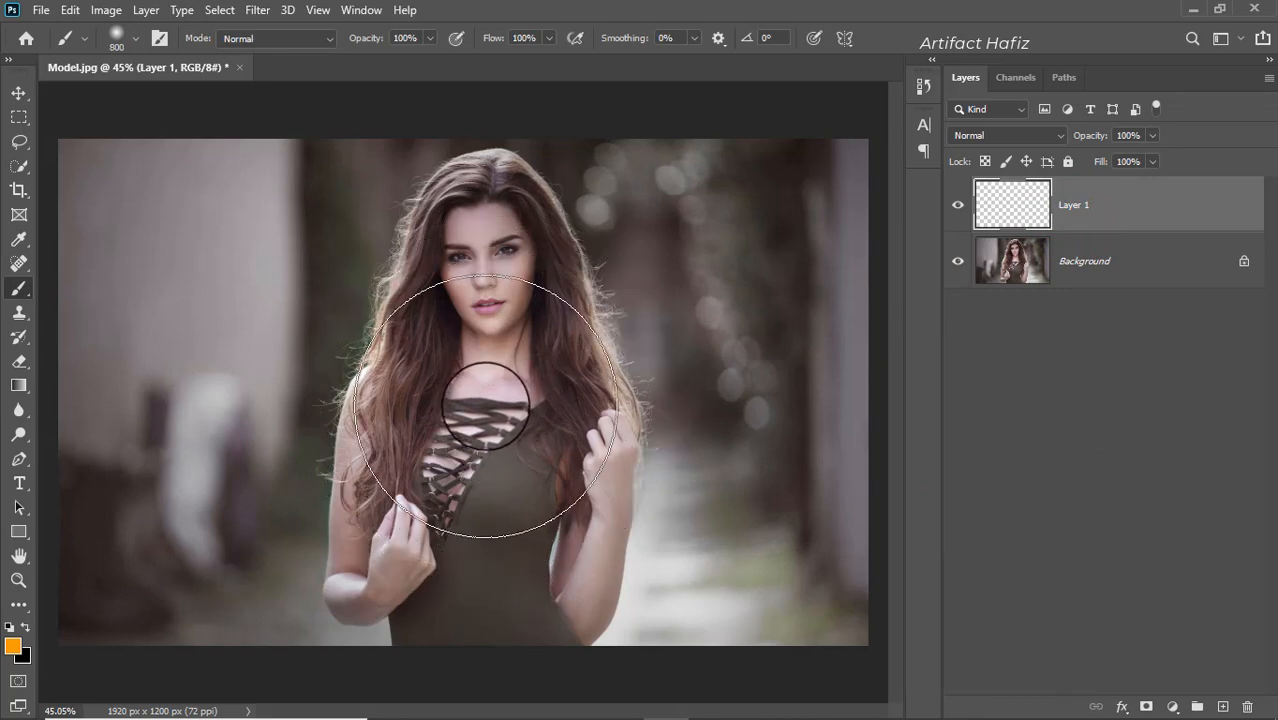
left_click(486, 405)
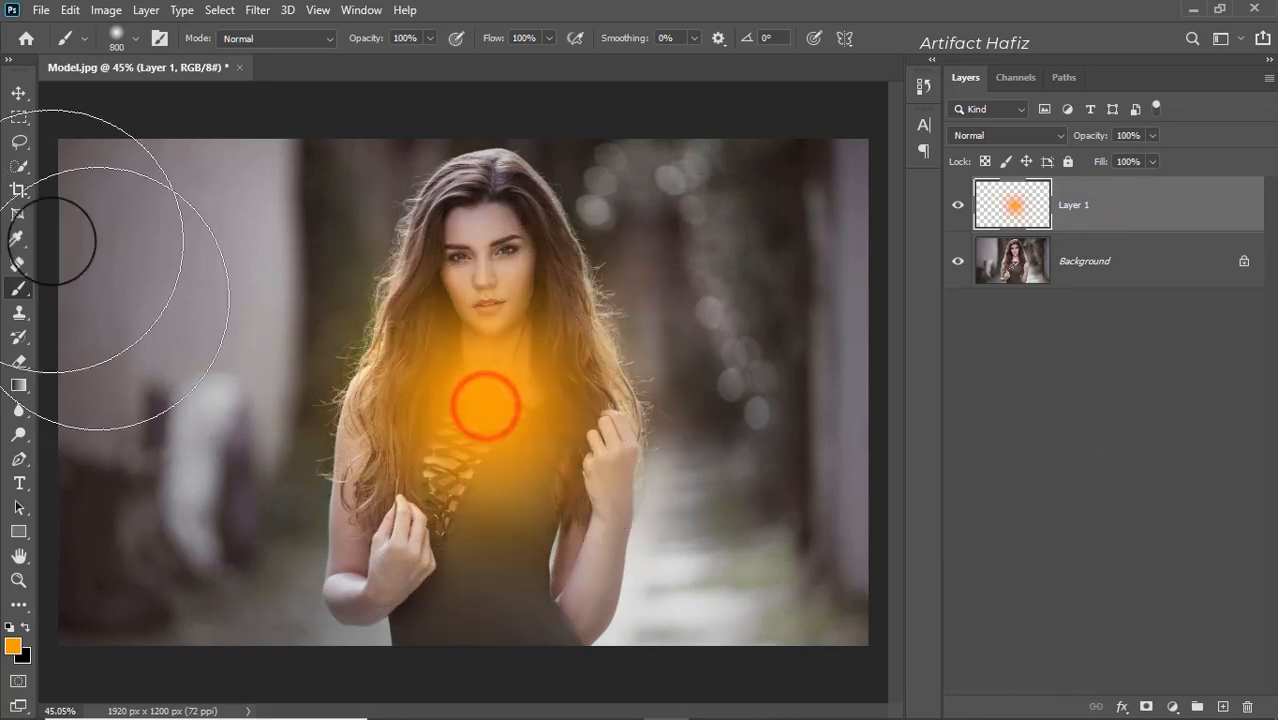
Step: Set Layer 1's blend mode to Screen and move the orange glow onto the background beside the model's hair and raised hand
left_click(17, 94)
left_click(990, 135)
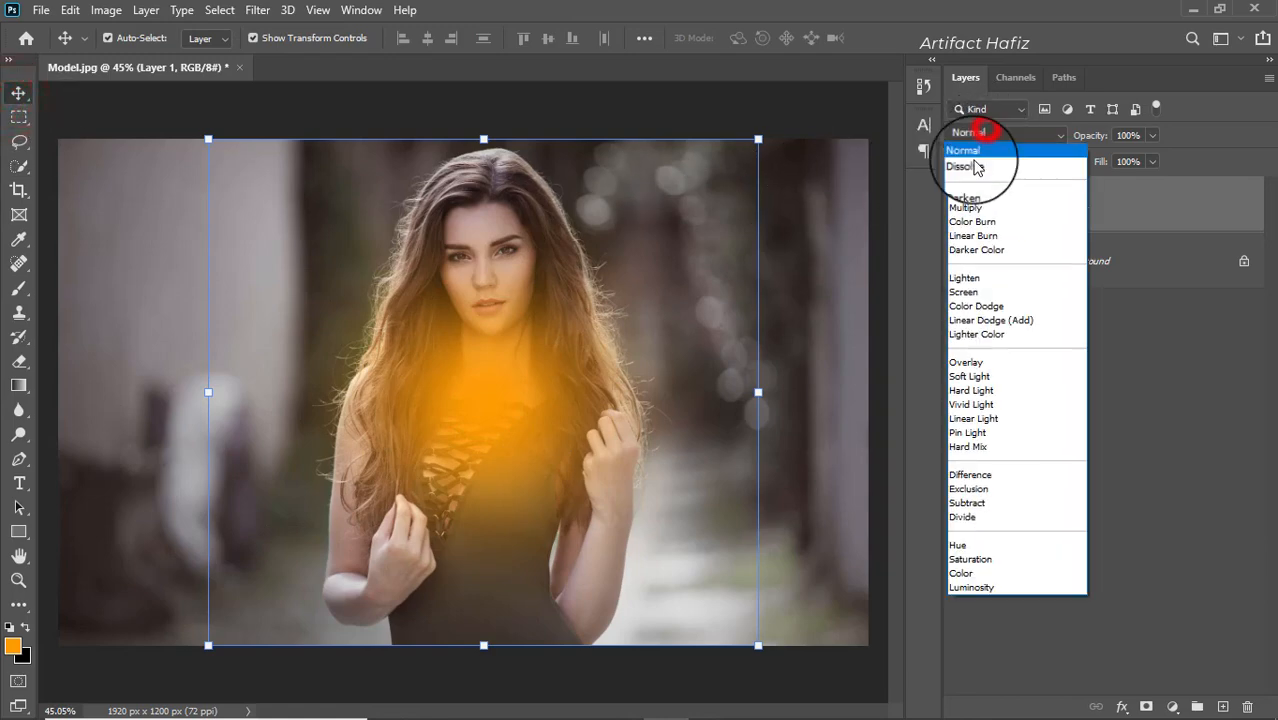
left_click(960, 293)
key("ctrl+t")
left_click_drag(485, 408, 761, 331)
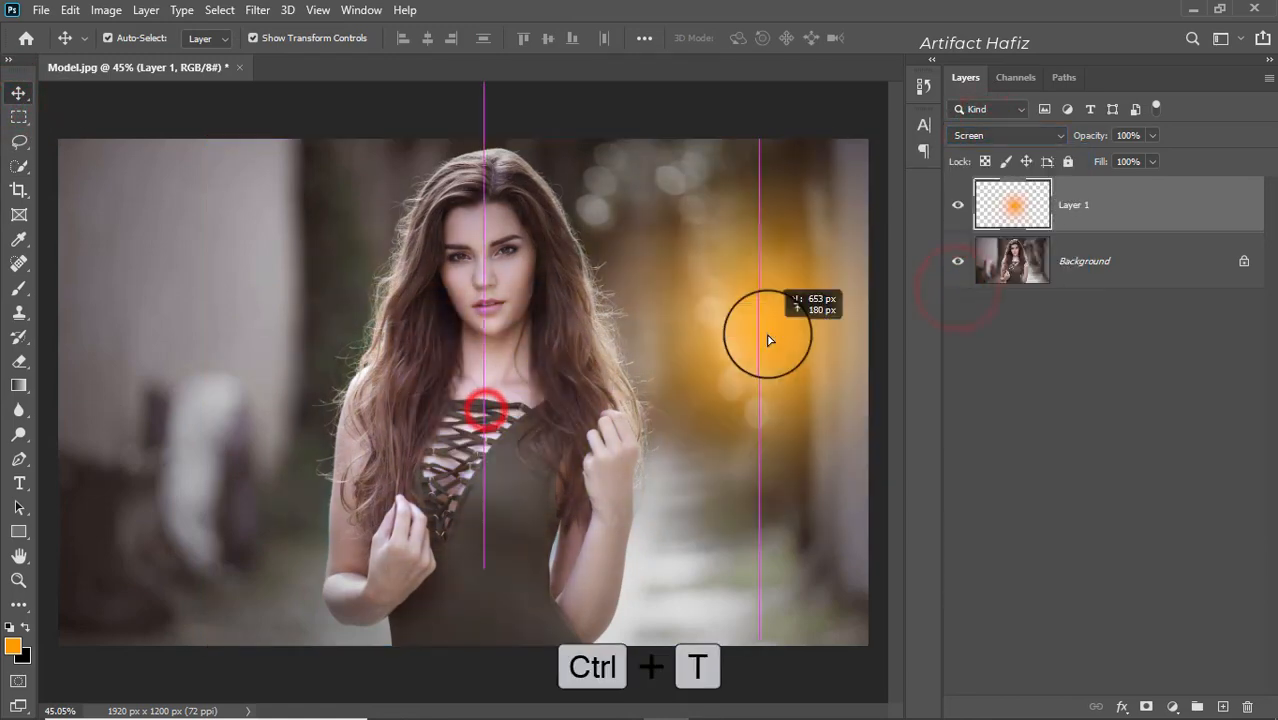
Step: Scale the orange glow to about 196% and reposition it closer to the model, over the upper background
scroll(684, 386, "down", 3)
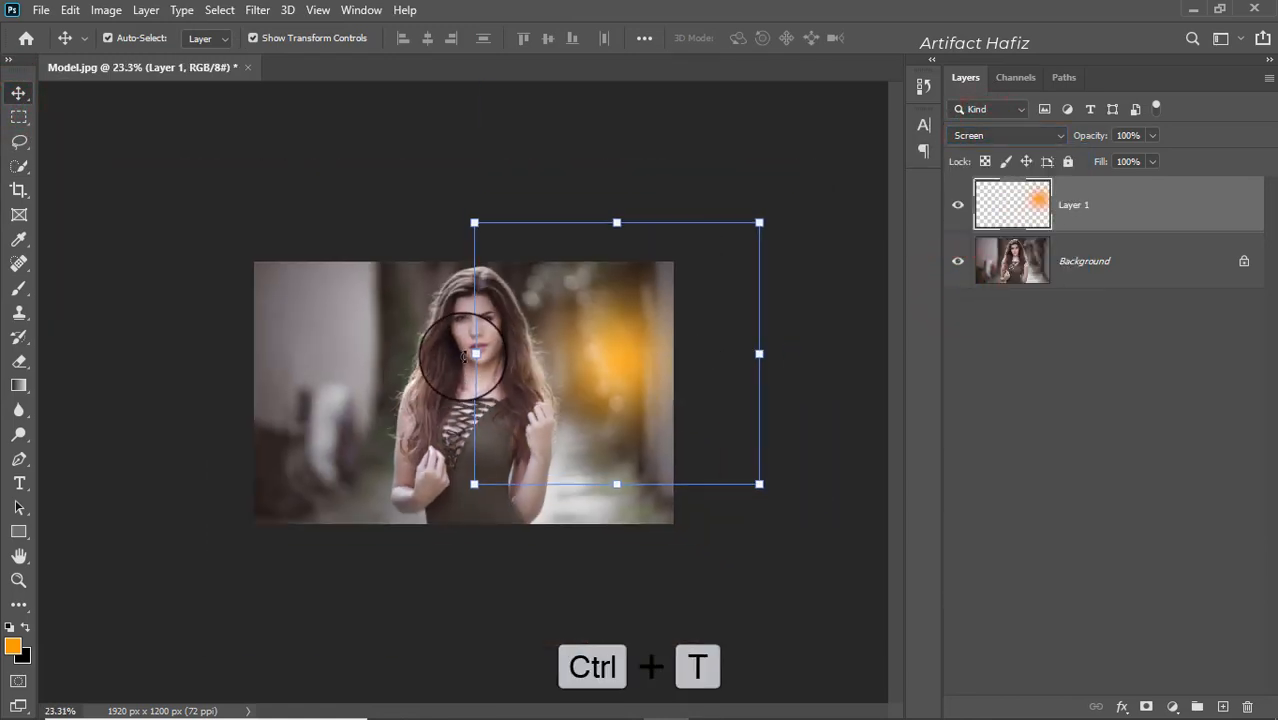
left_click_drag(474, 352, 200, 349)
left_click_drag(252, 366, 379, 366)
scroll(465, 394, "up", 2)
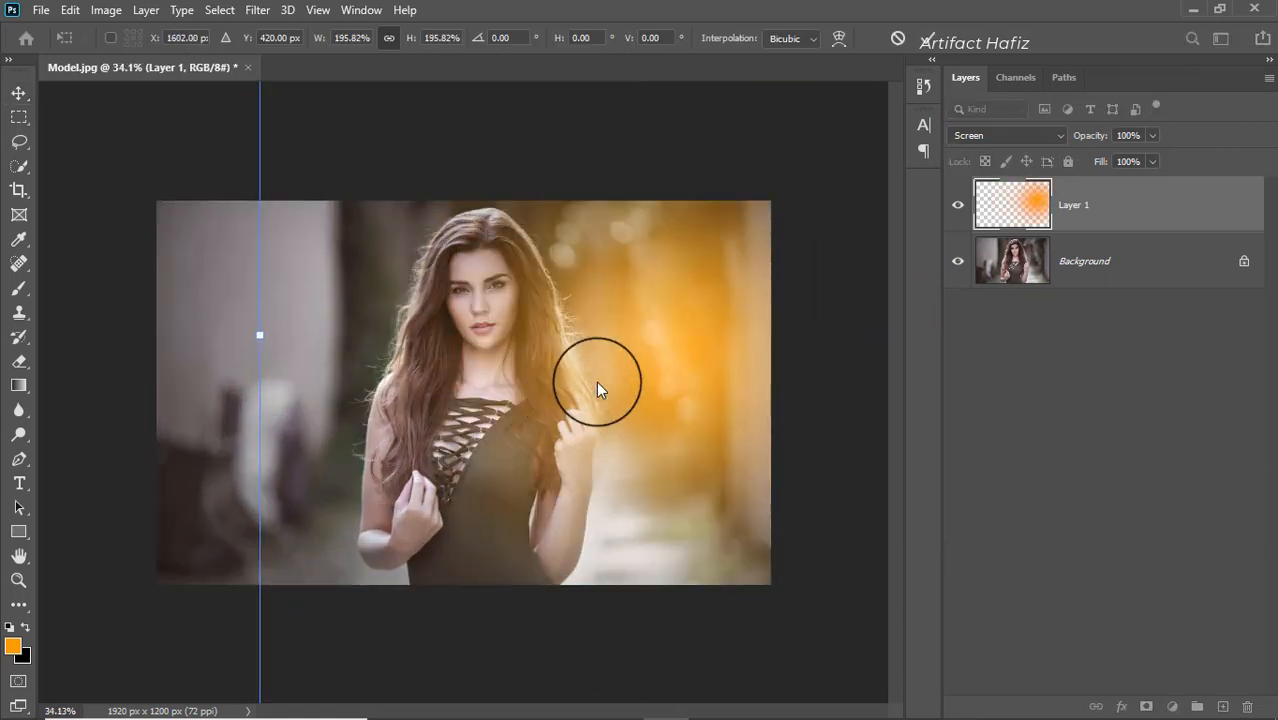
left_click(684, 320)
left_click_drag(684, 320, 643, 289)
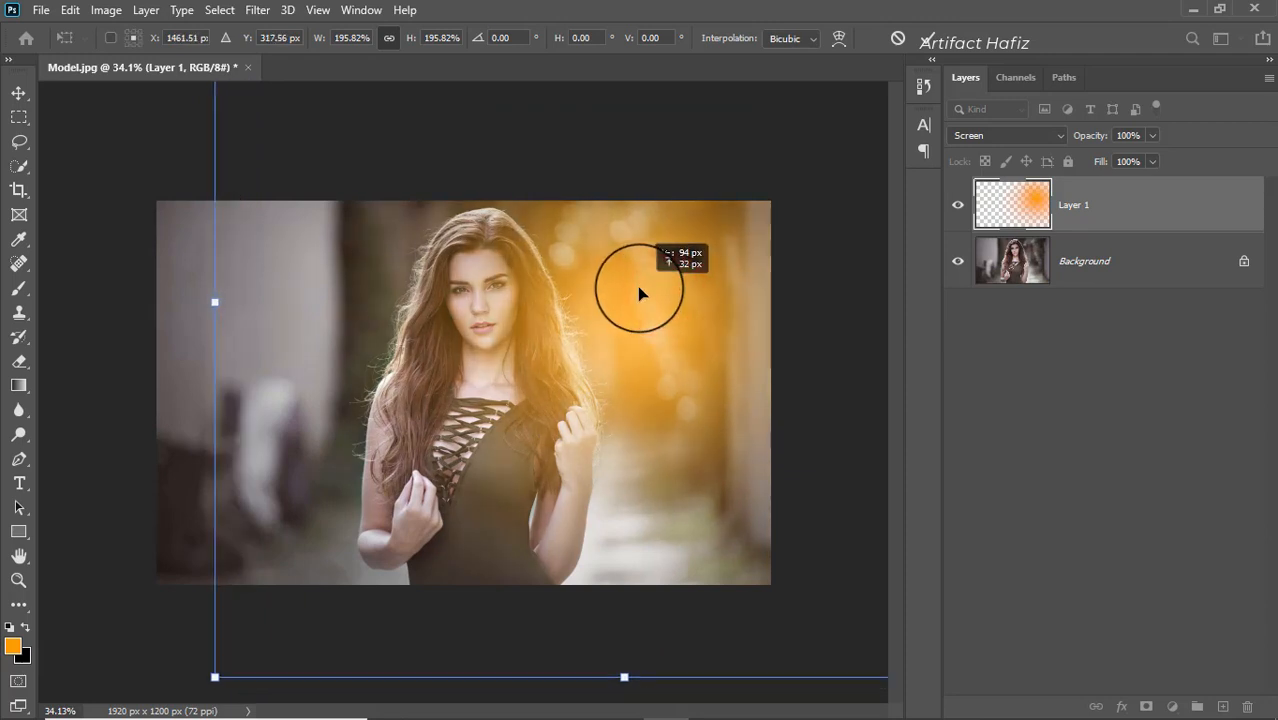
left_click(928, 38)
scroll(642, 364, "up", 1)
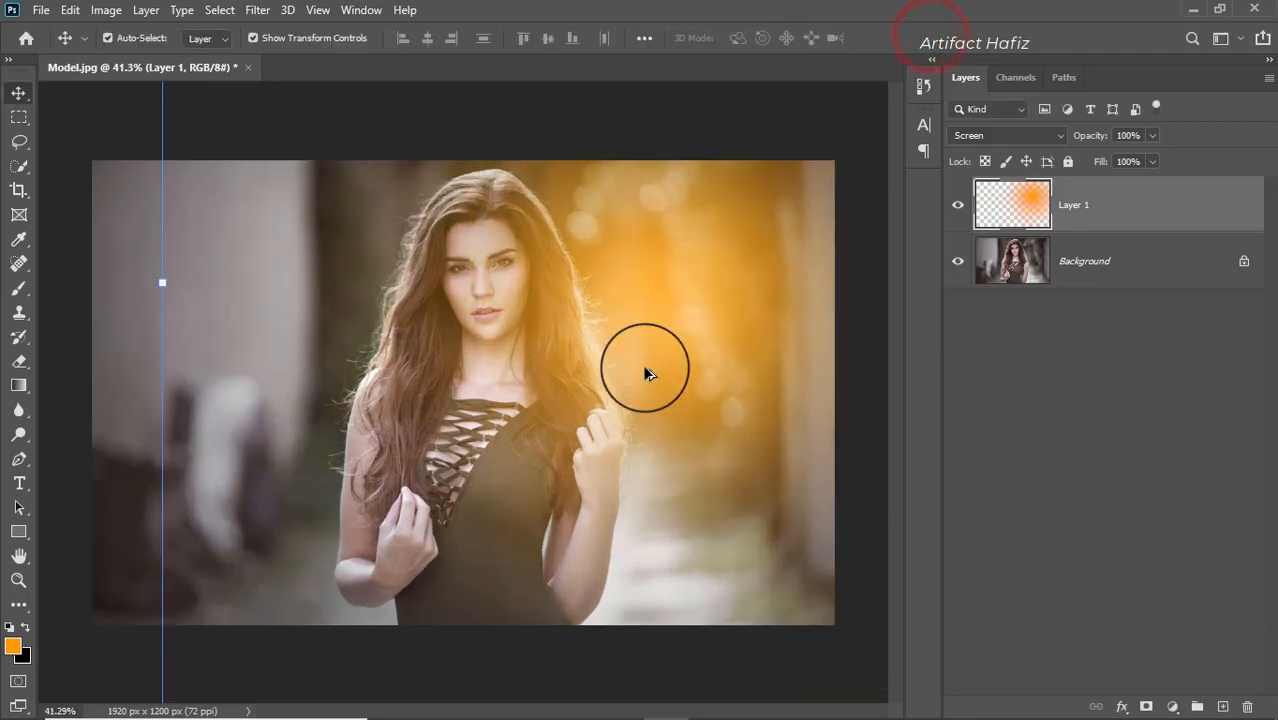
Step: Enlarge the orange glow by a further 107% or so and shift it up towards the photo's upper right corner
scroll(642, 364, "down", 3)
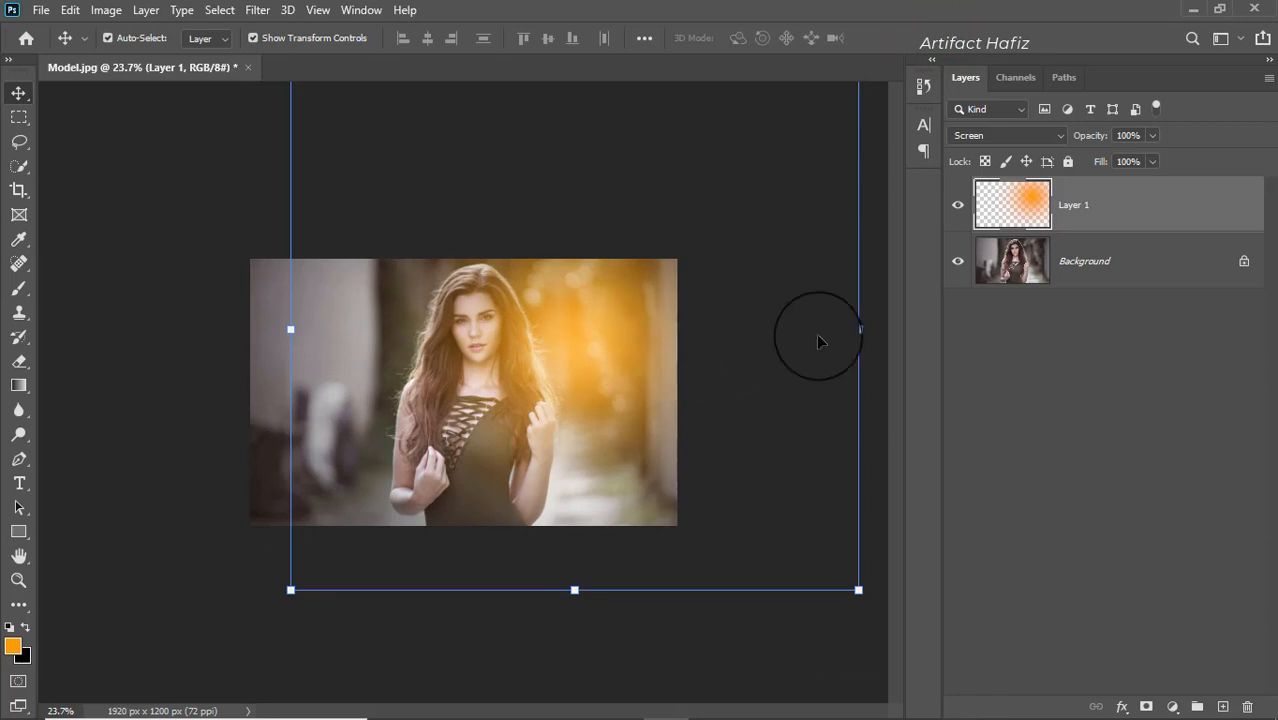
left_click_drag(859, 328, 899, 300)
left_click_drag(619, 344, 623, 322)
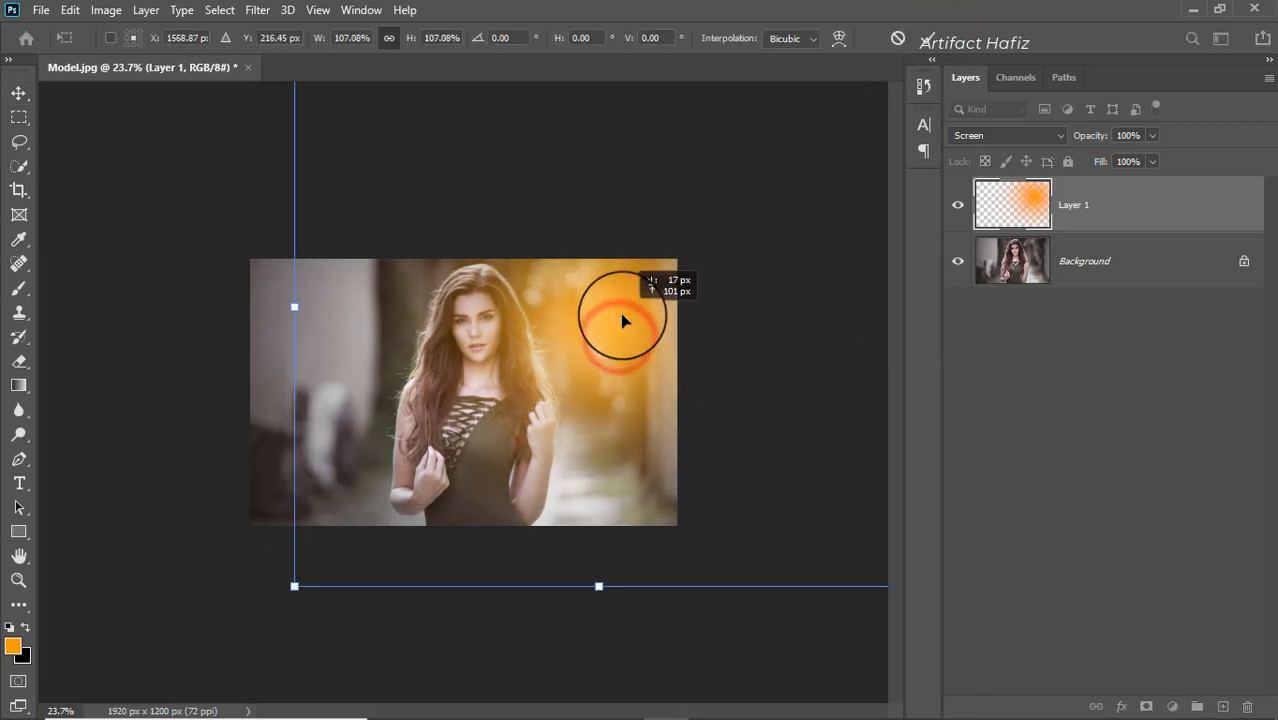
left_click(923, 40)
scroll(552, 410, "up", 3)
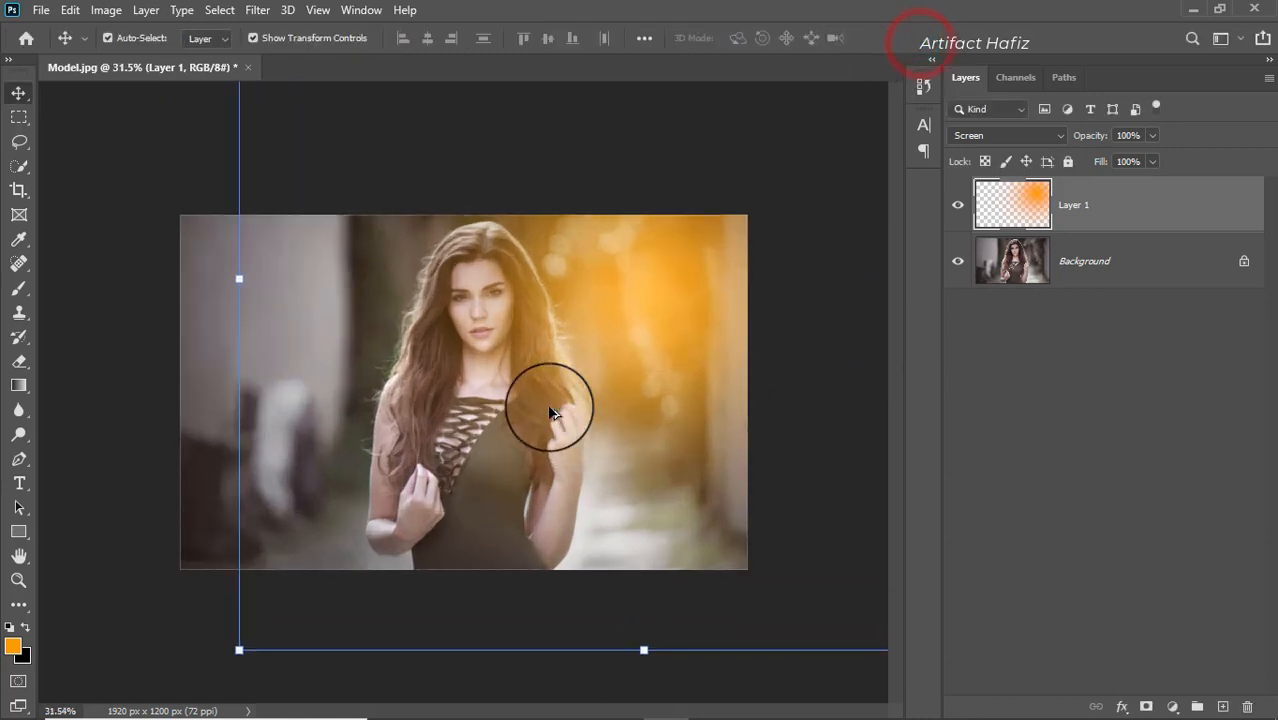
Step: Add a new layer above Layer 1 and paint one large soft spot in cyan #00fff0 over the model's chest
left_click(1121, 200)
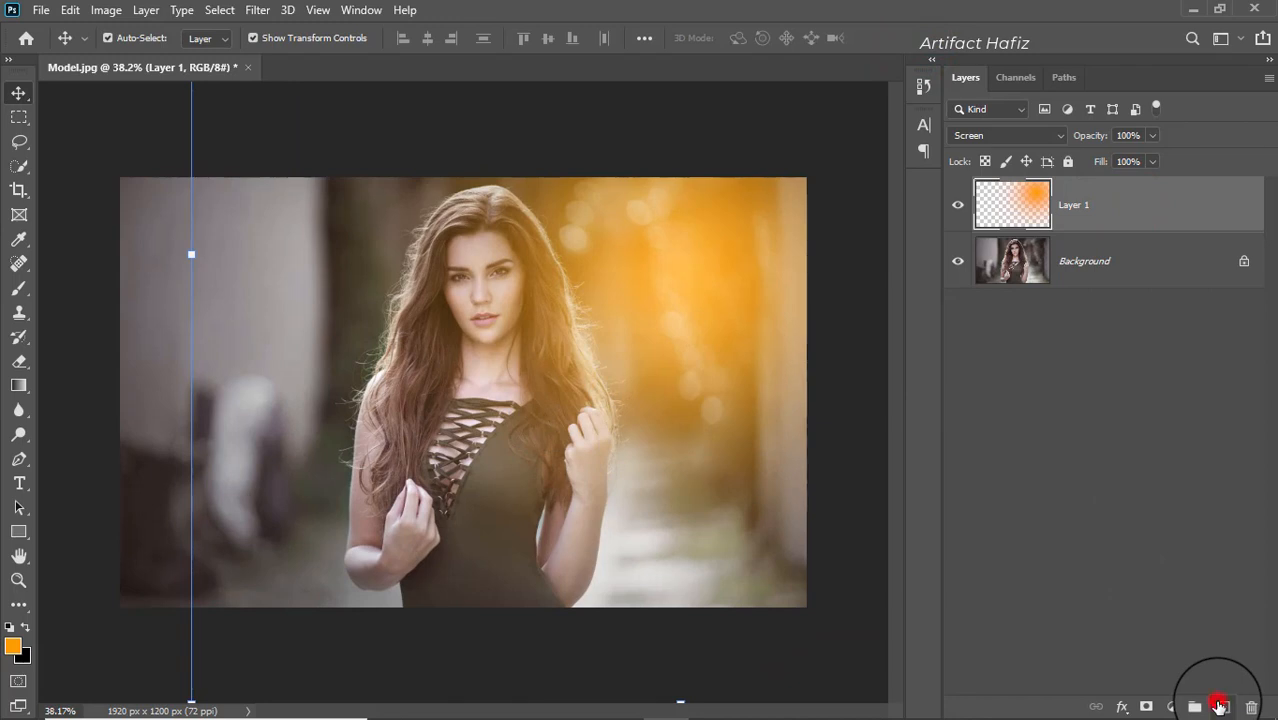
left_click(1219, 706)
left_click(18, 289)
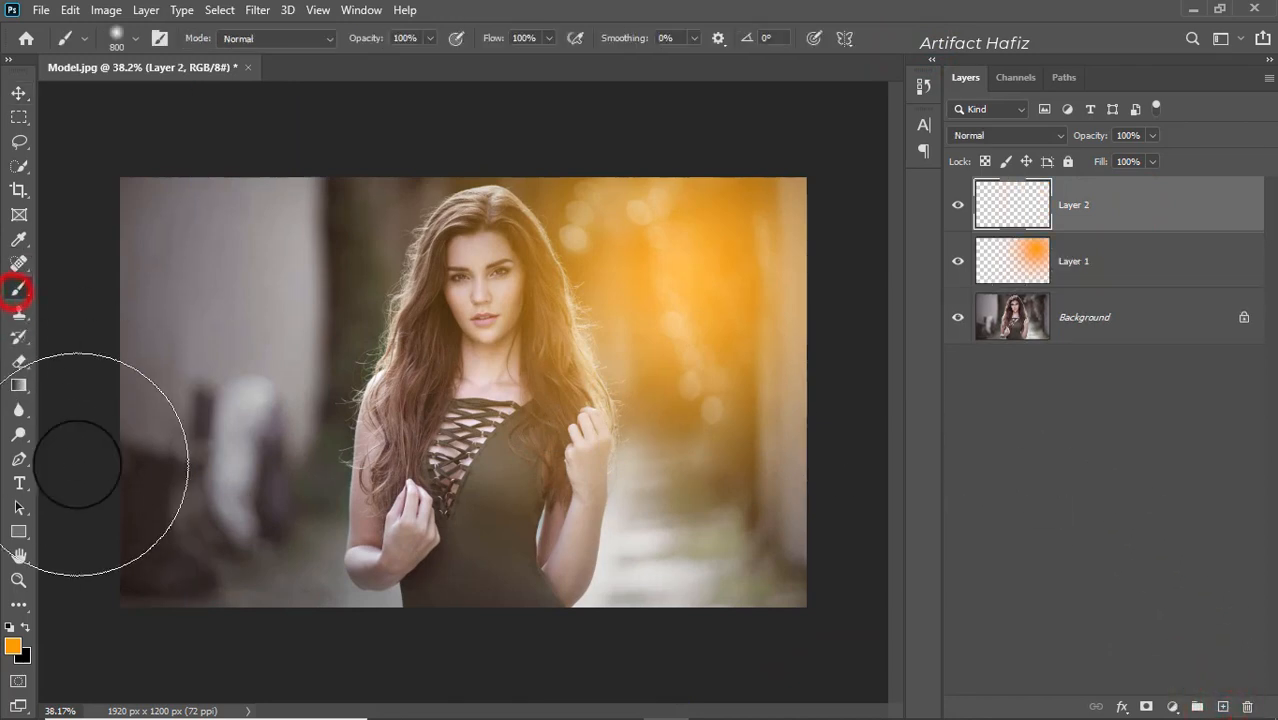
left_click(13, 648)
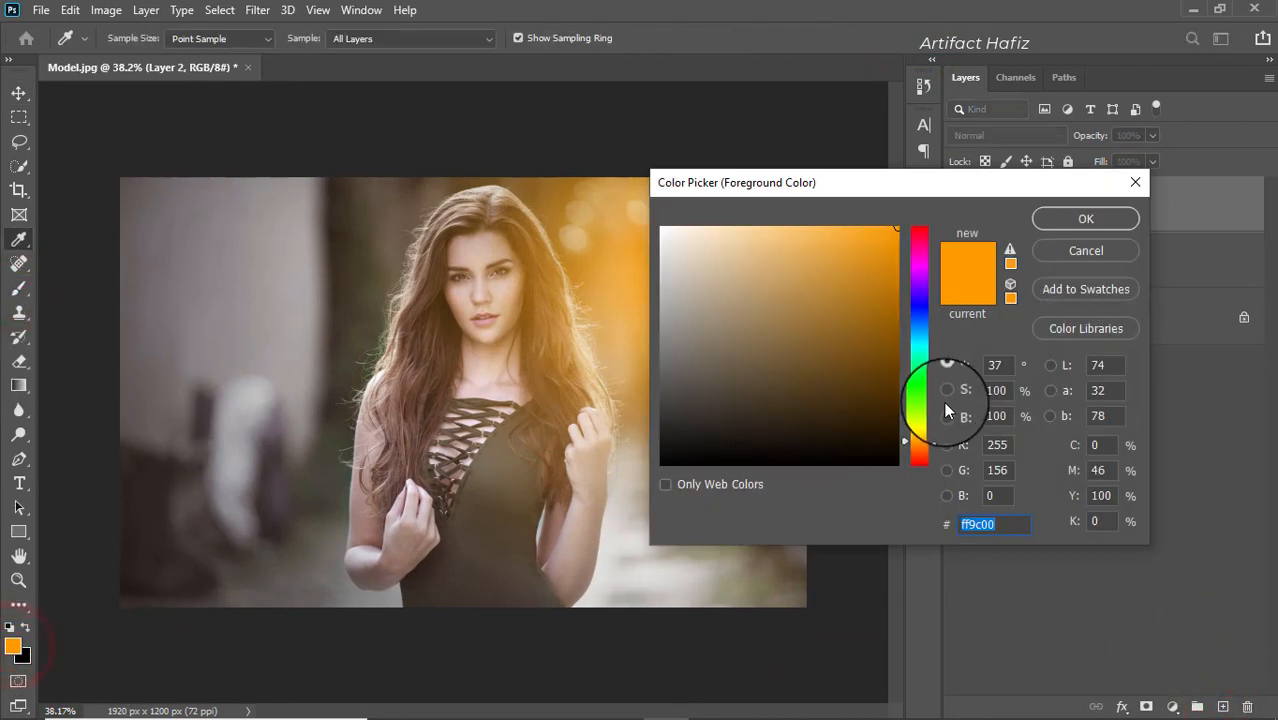
left_click_drag(920, 438, 929, 352)
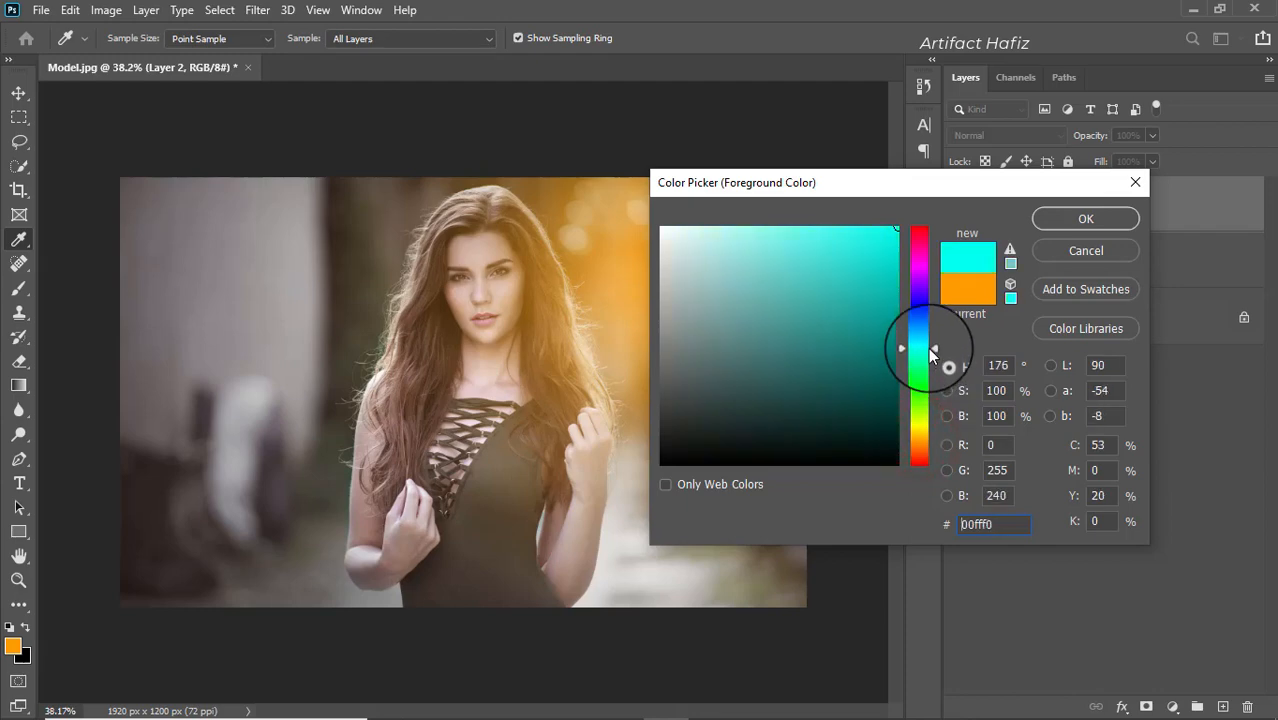
left_click(1080, 218)
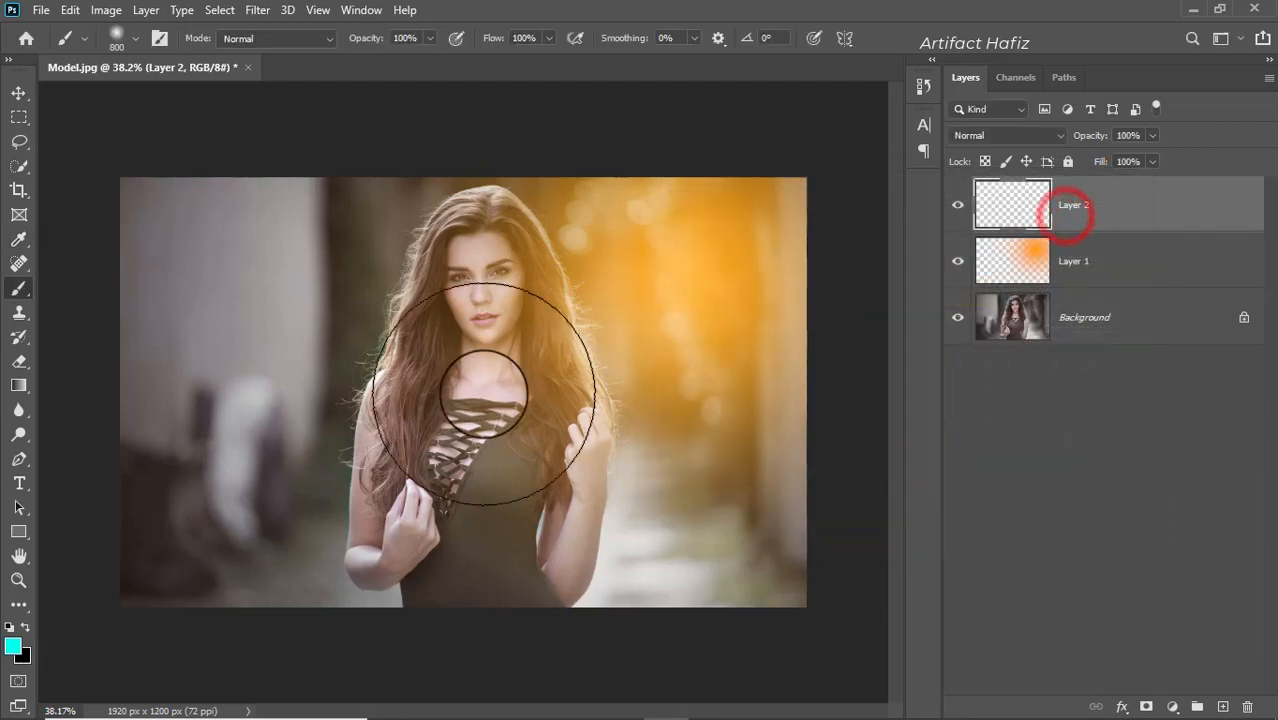
left_click(492, 391)
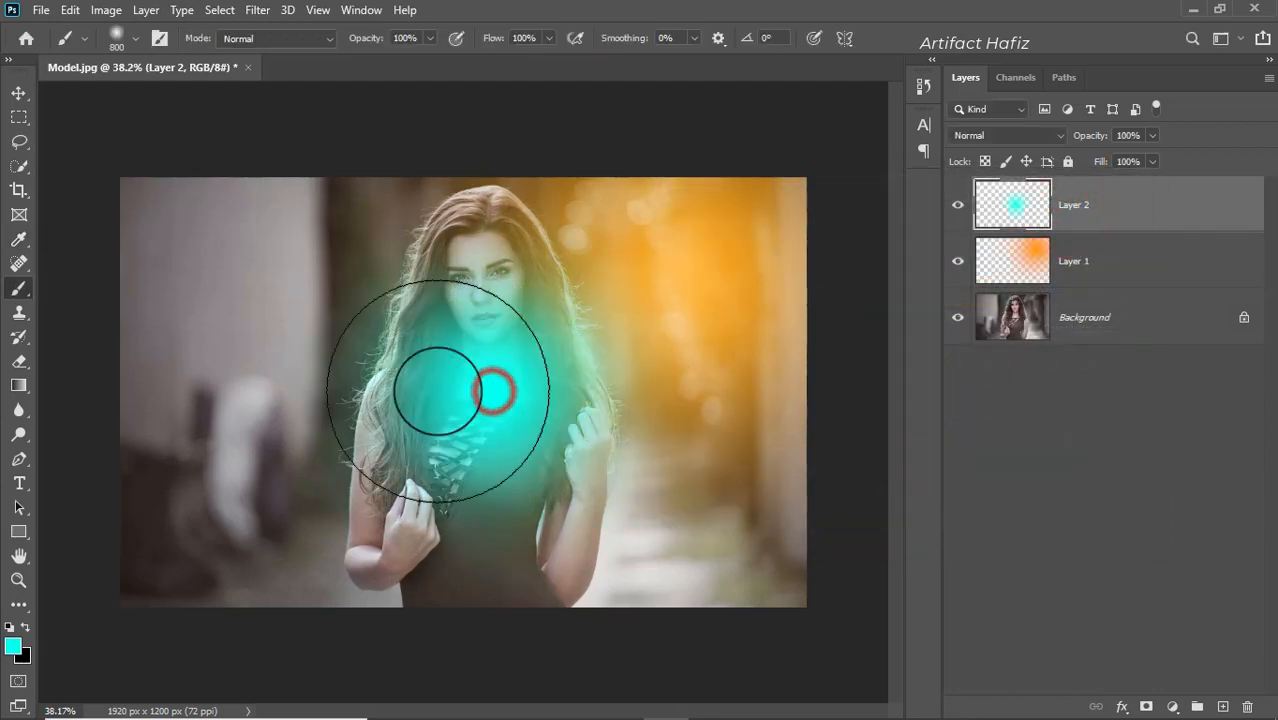
Step: Set Layer 2's blend mode to Screen and move the cyan glow to the photo's upper left corner
left_click(18, 93)
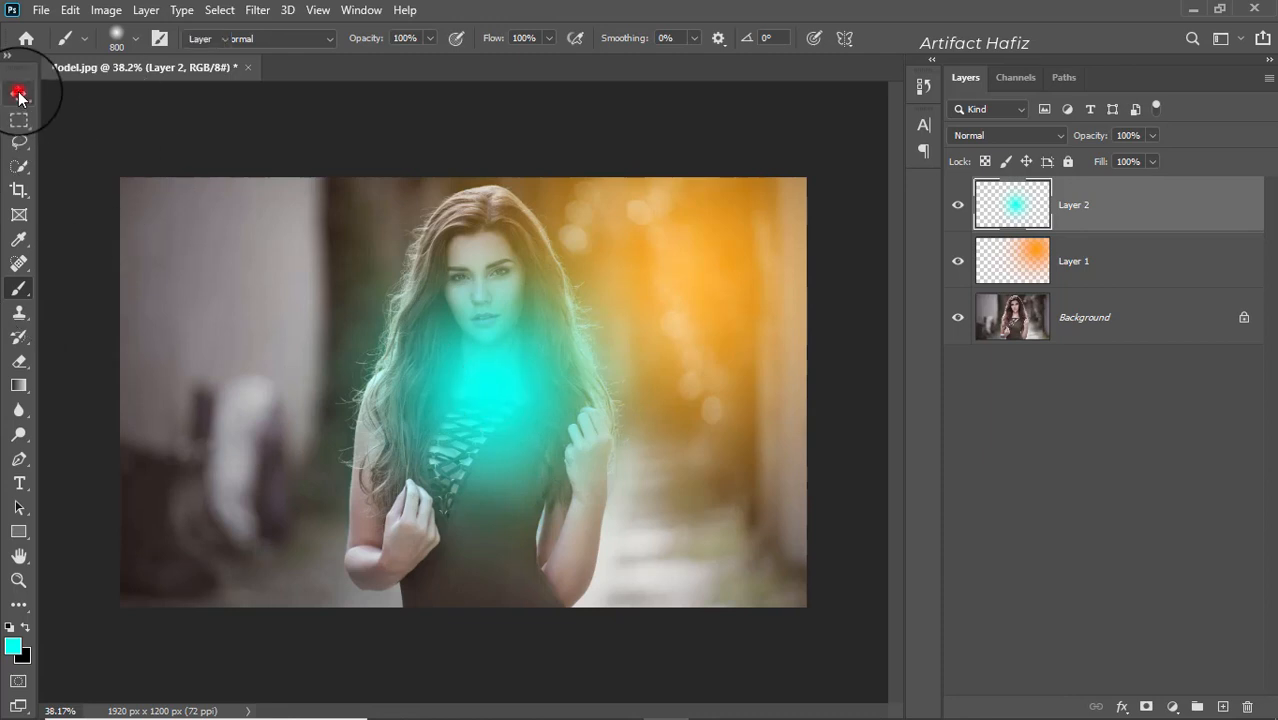
left_click(990, 135)
left_click(965, 292)
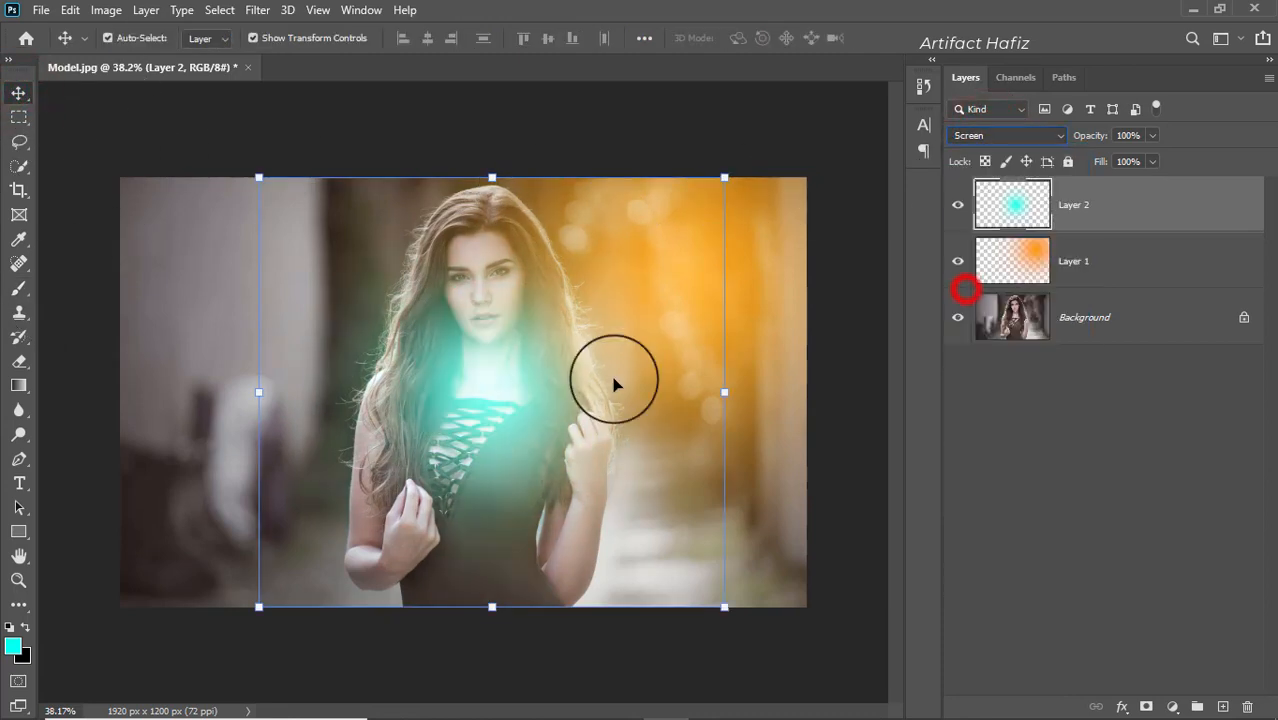
left_click_drag(489, 392, 298, 347)
Step: Scale the cyan glow to about 266% and position it over the upper left of the photo
scroll(298, 347, "down", 2)
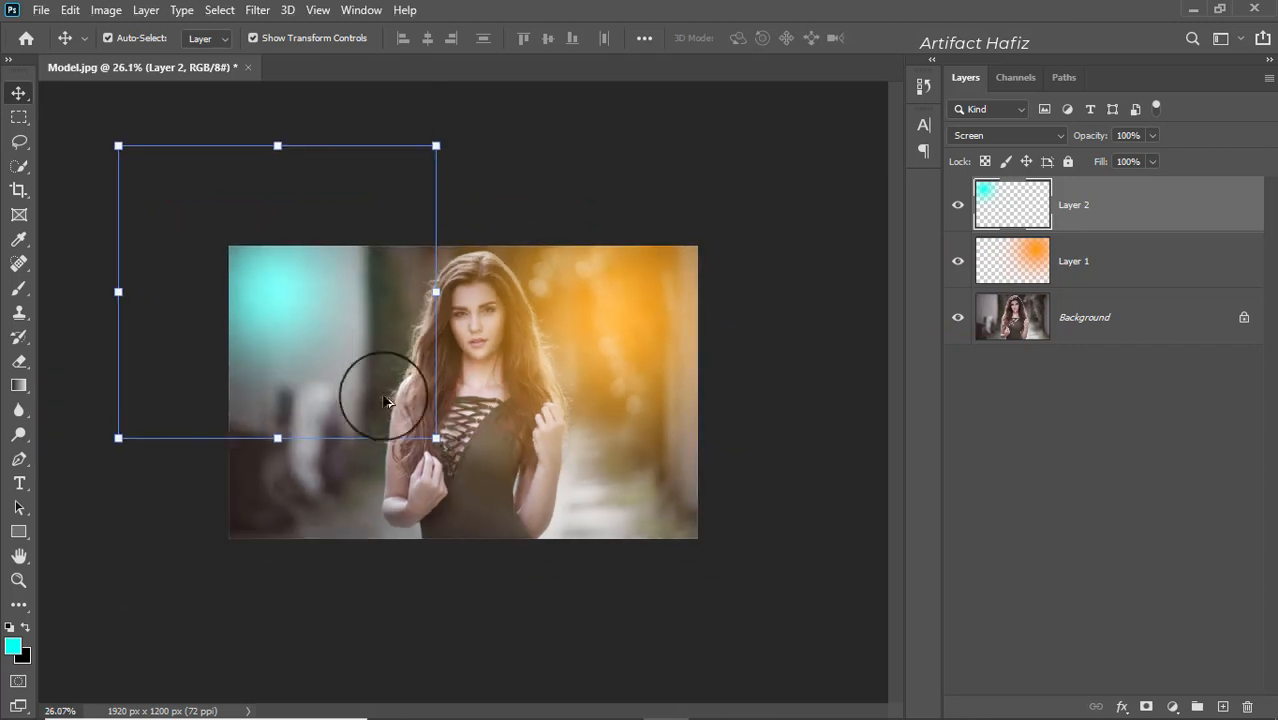
left_click_drag(434, 440, 460, 549)
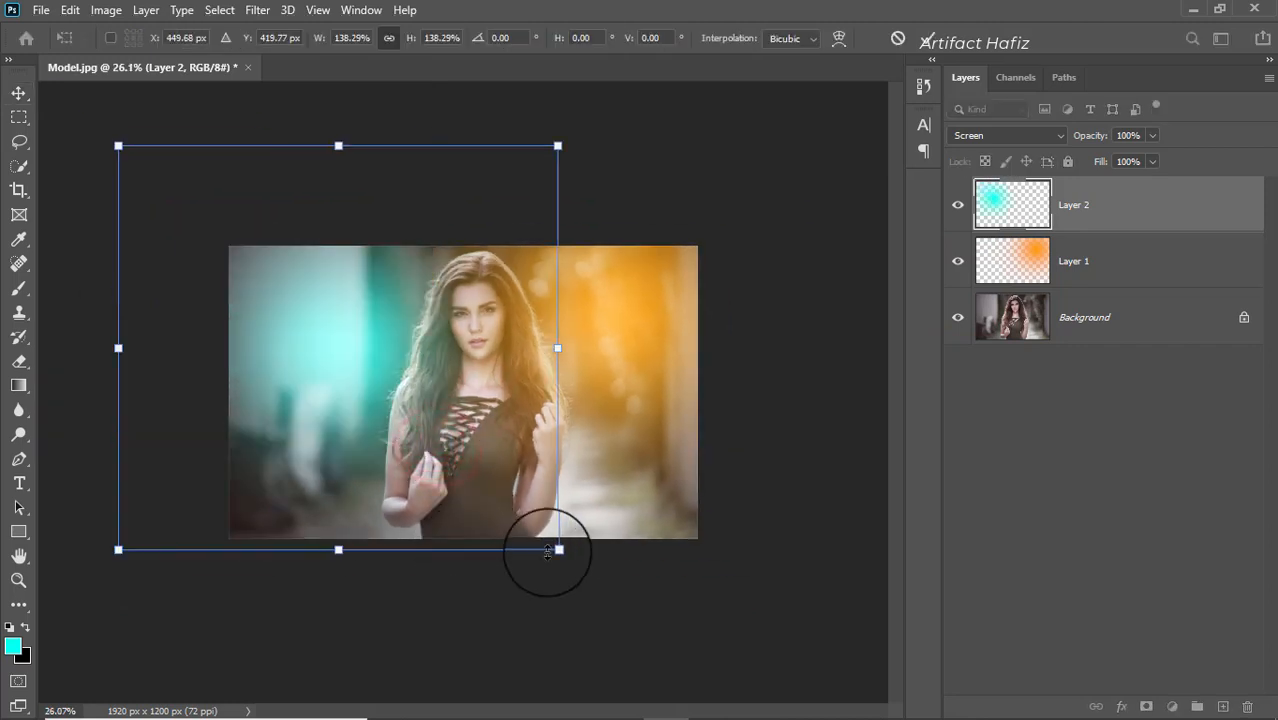
mouse_move(559, 550)
left_mouse_down()
mouse_move(698, 679)
mouse_move(527, 540)
mouse_move(562, 571)
mouse_move(551, 563)
left_mouse_up()
scroll(562, 534, "down", 2)
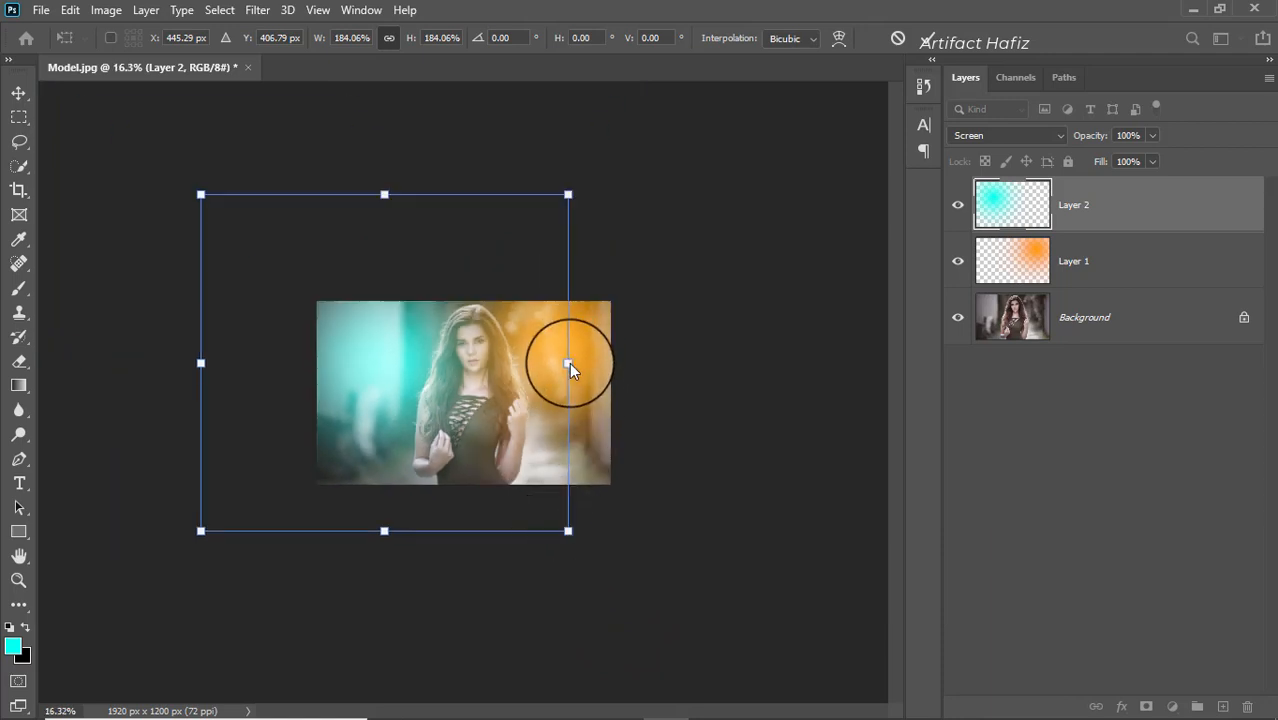
left_click_drag(569, 362, 645, 515)
left_click_drag(640, 519, 537, 495)
scroll(537, 495, "up", 2)
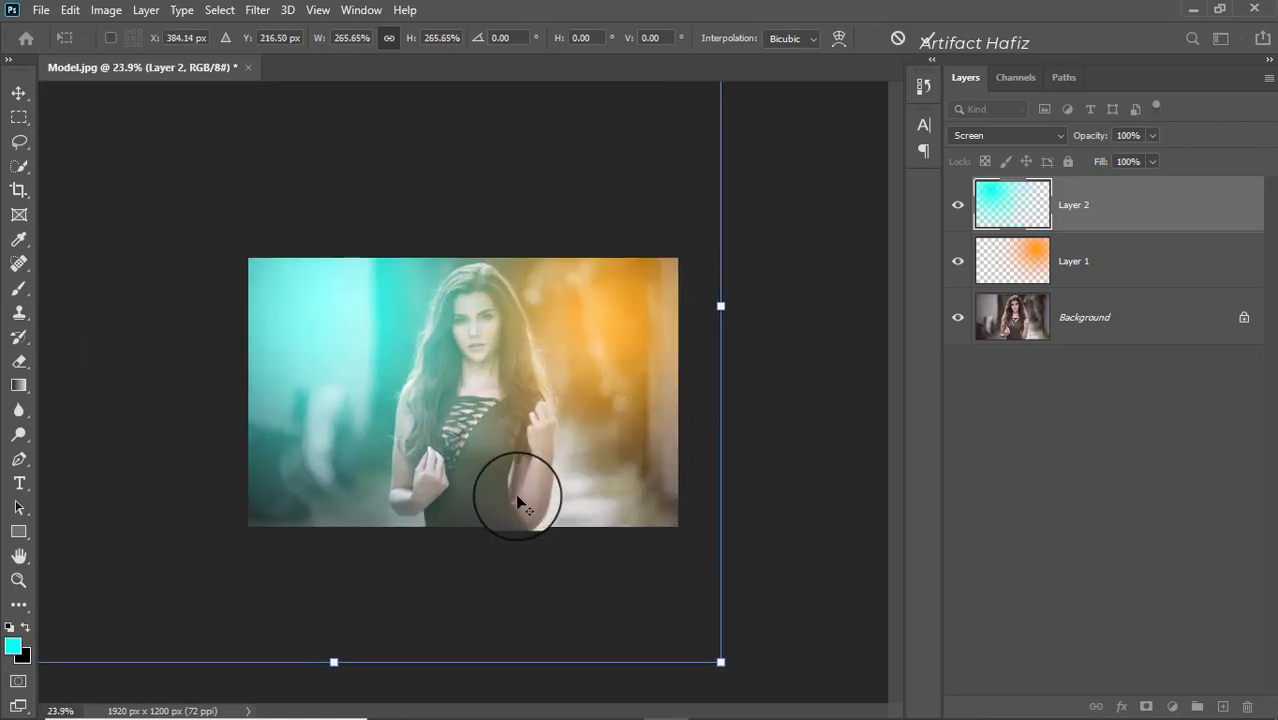
scroll(515, 493, "up", 2)
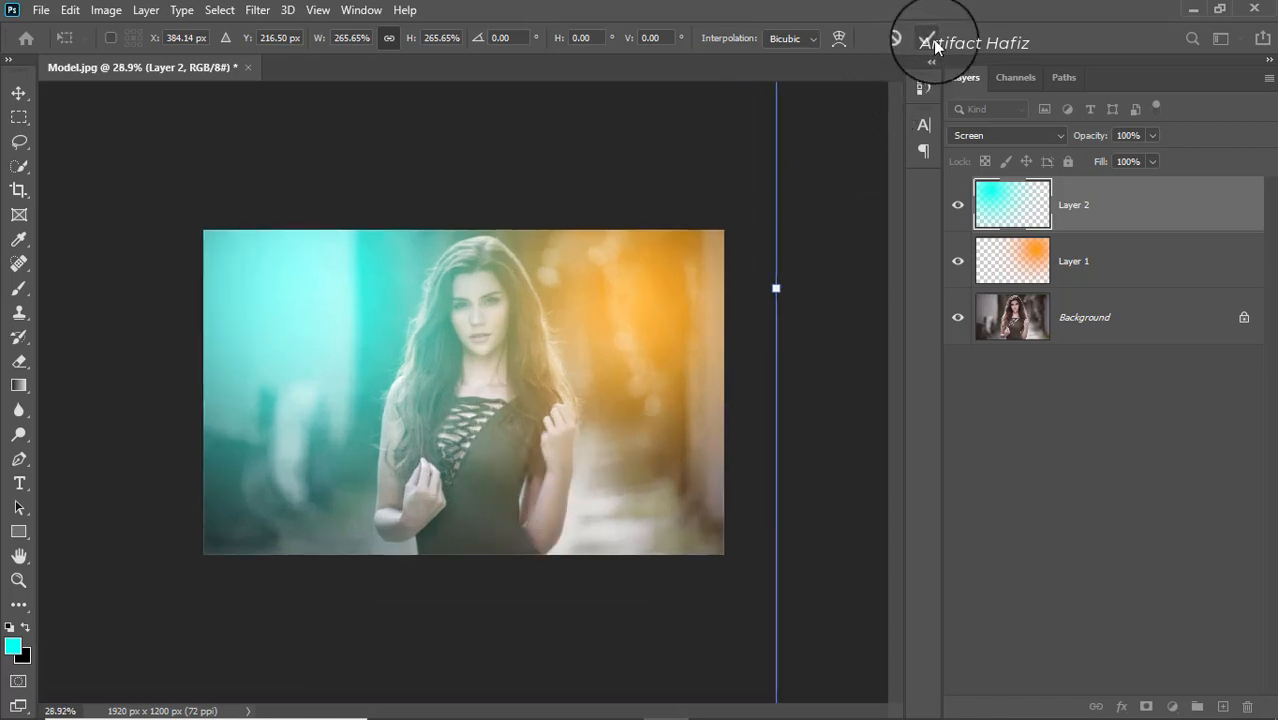
left_click(927, 40)
Step: Enlarge the orange glow on Layer 1 to about 106% so it spreads further across the photo
left_click(1077, 263)
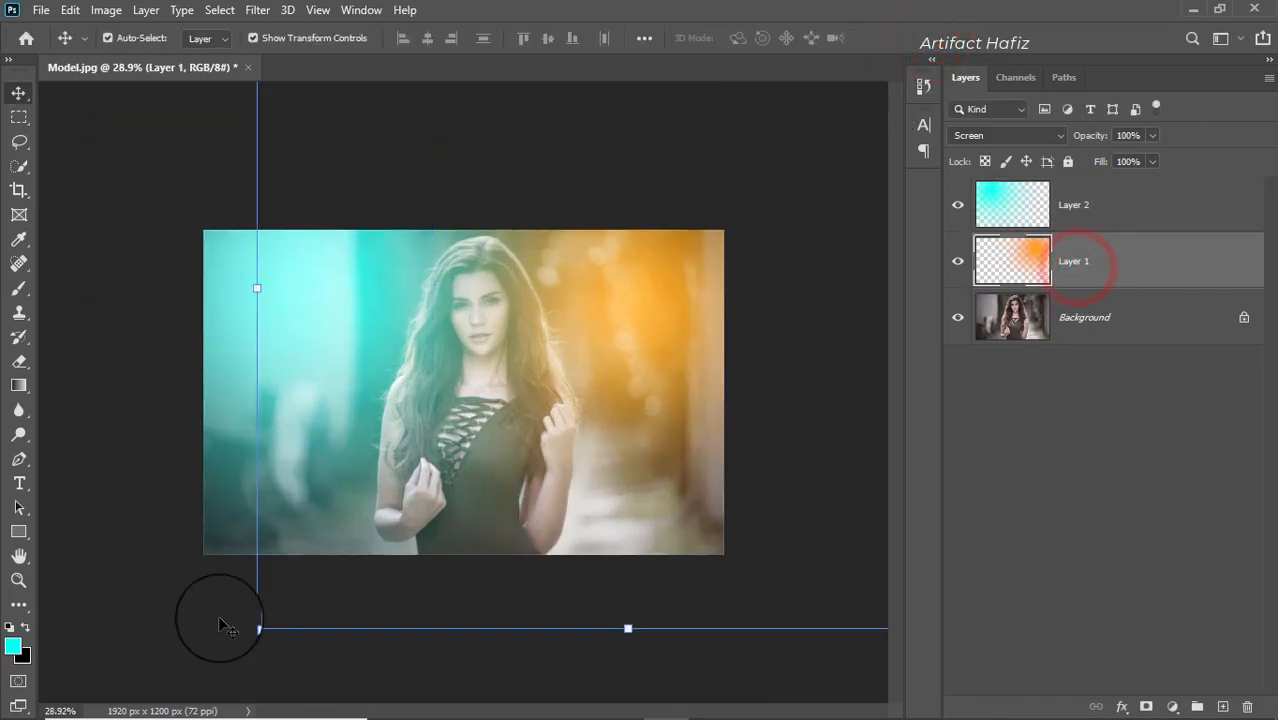
left_click_drag(258, 628, 201, 667)
left_click(930, 40)
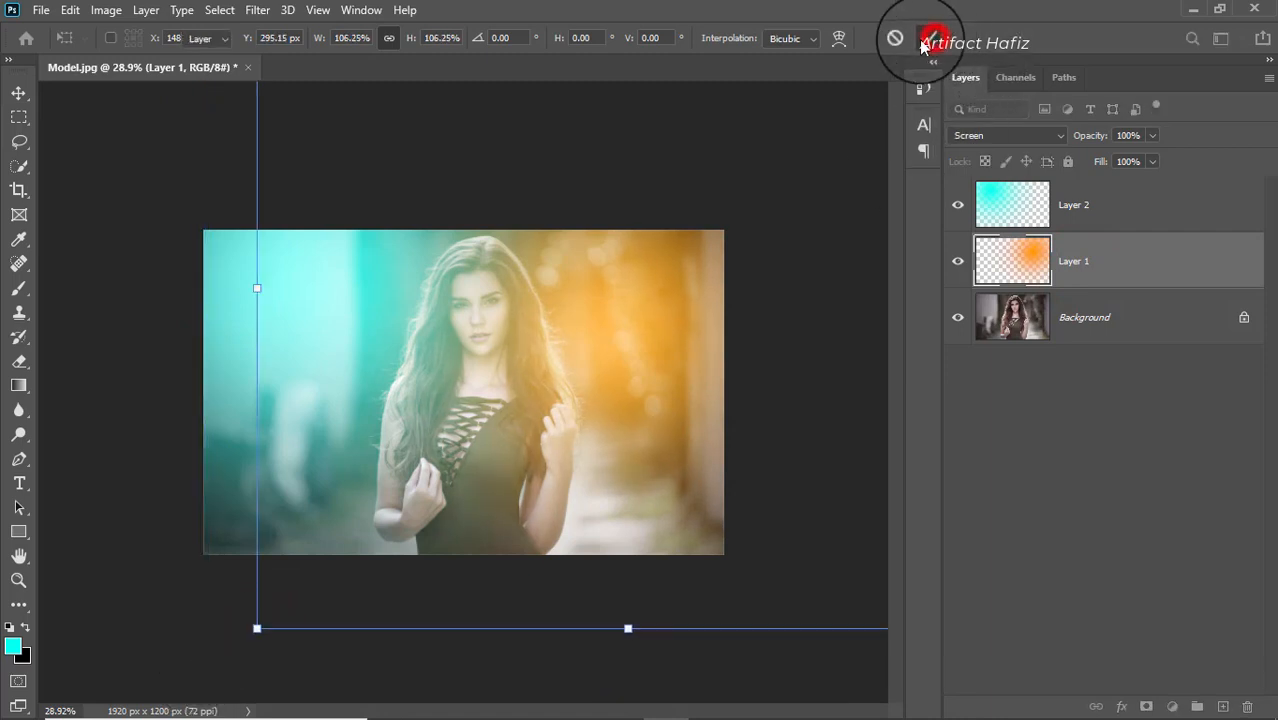
scroll(602, 322, "down", 3)
scroll(602, 322, "up", 4)
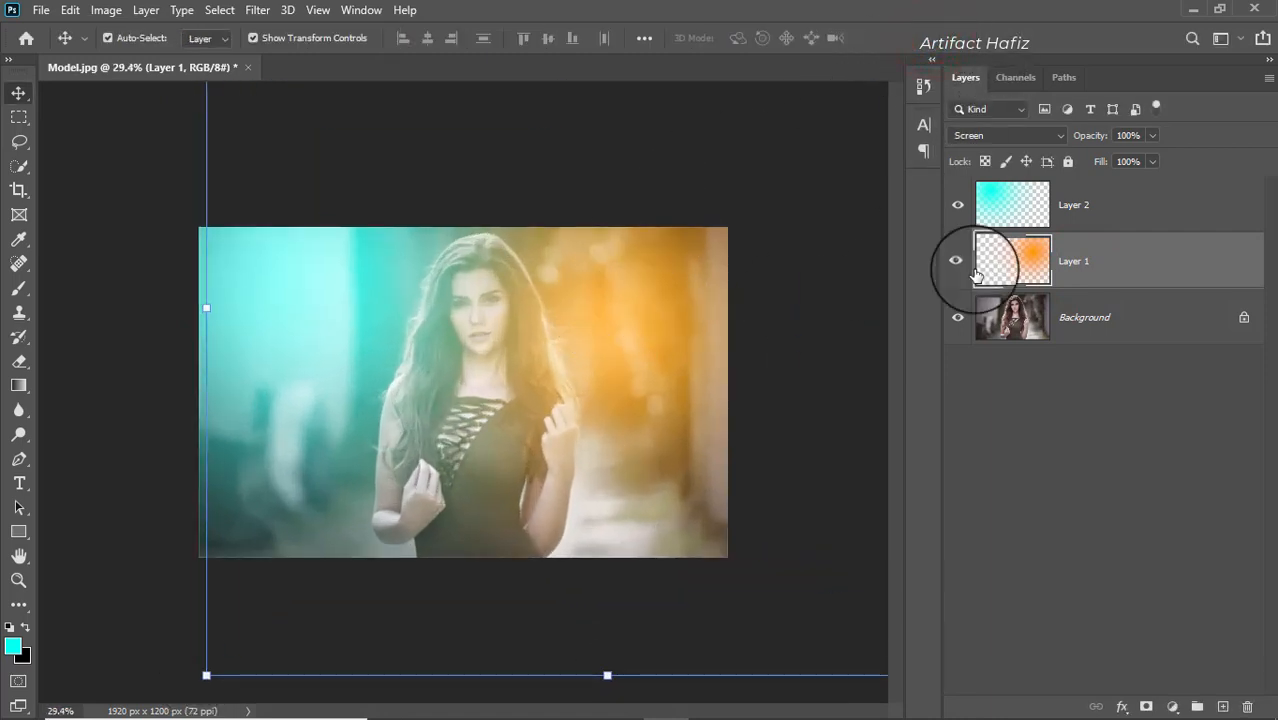
scroll(684, 373, "up", 2)
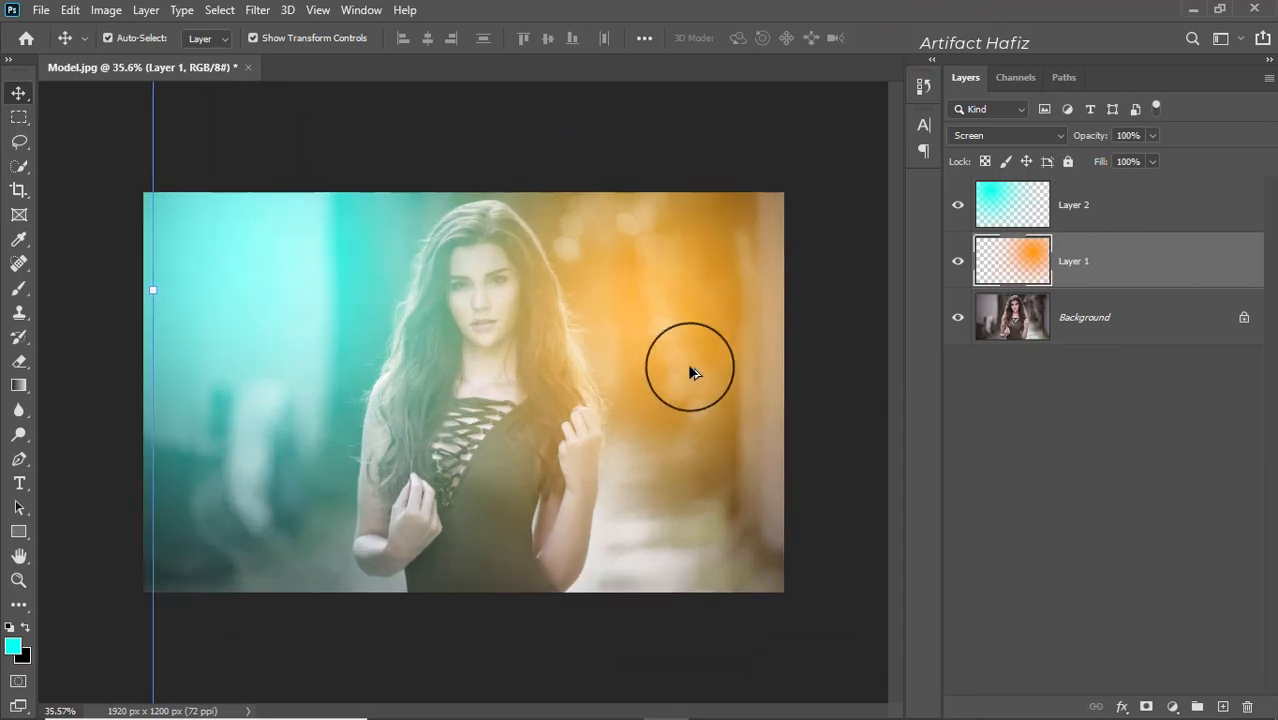
Step: Reduce the opacity of the orange glow layer and set the cyan glow layer's opacity to 50%
left_click_drag(1155, 133, 1110, 167)
left_click(1100, 205)
Step: Group Layer 1 and Layer 2 under the name Lights' and add a layer mask to the group
left_click(1119, 205)
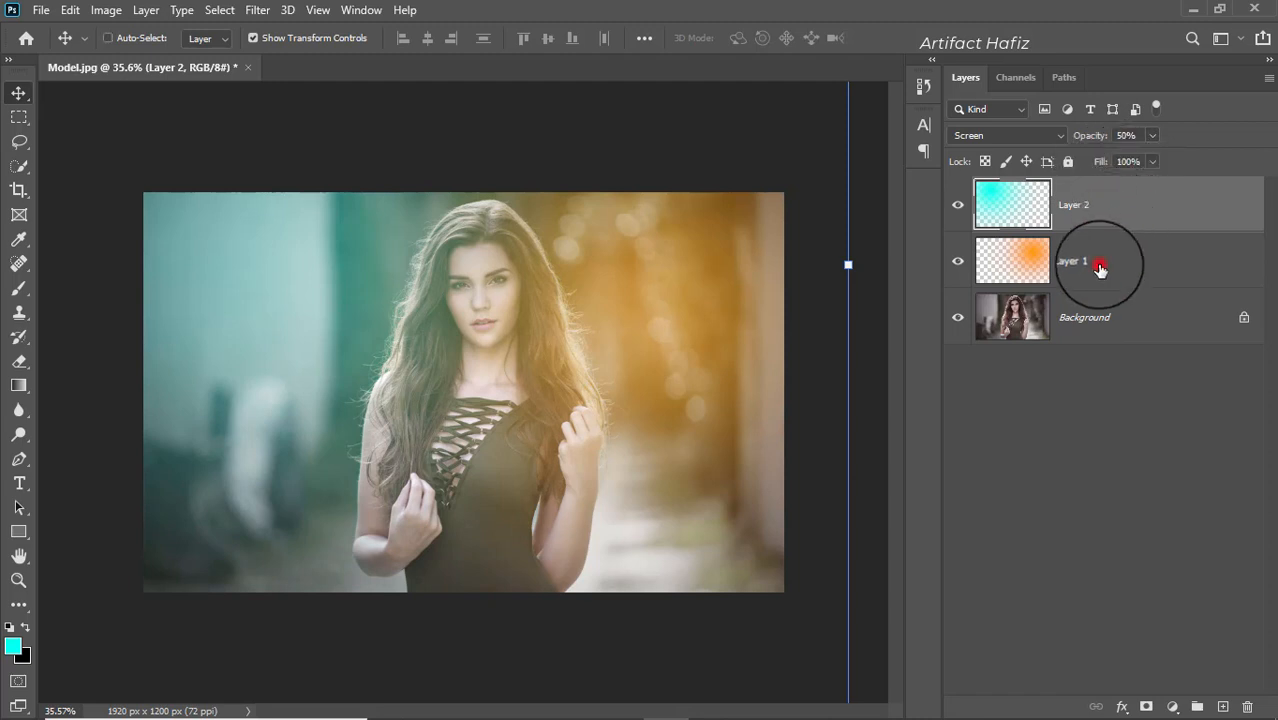
left_click(1100, 262, "shift")
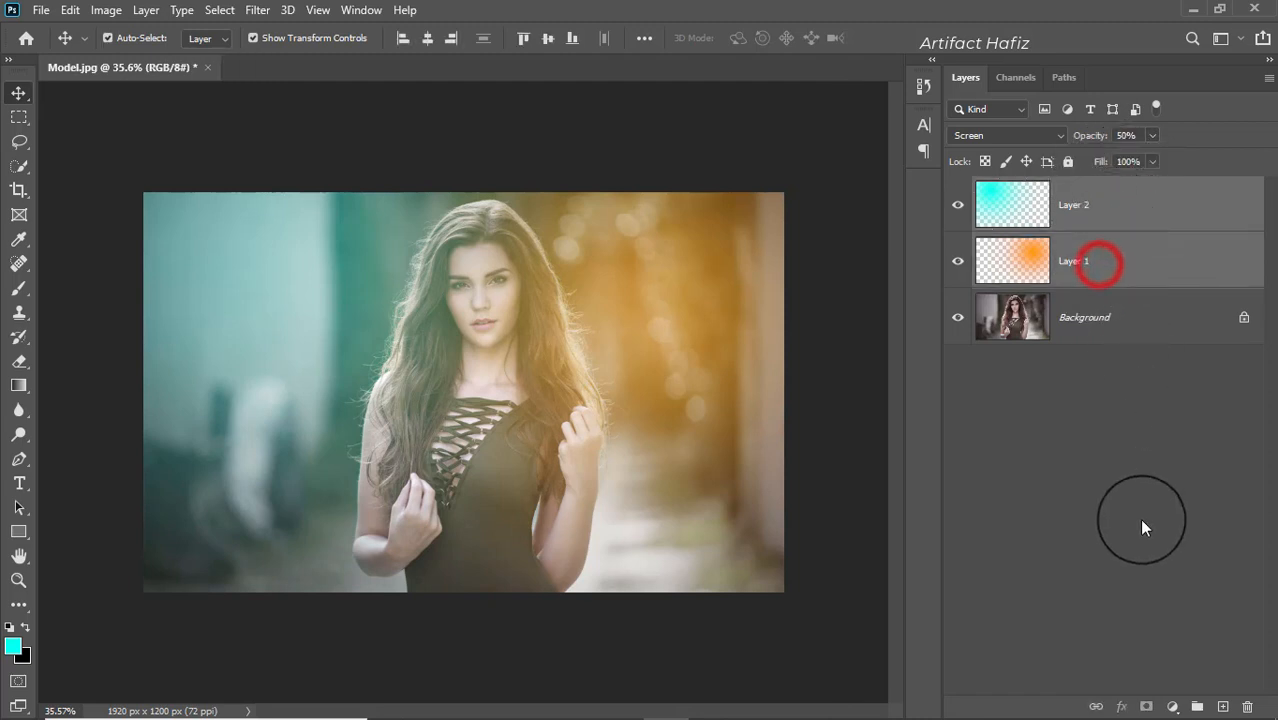
left_click(1195, 706)
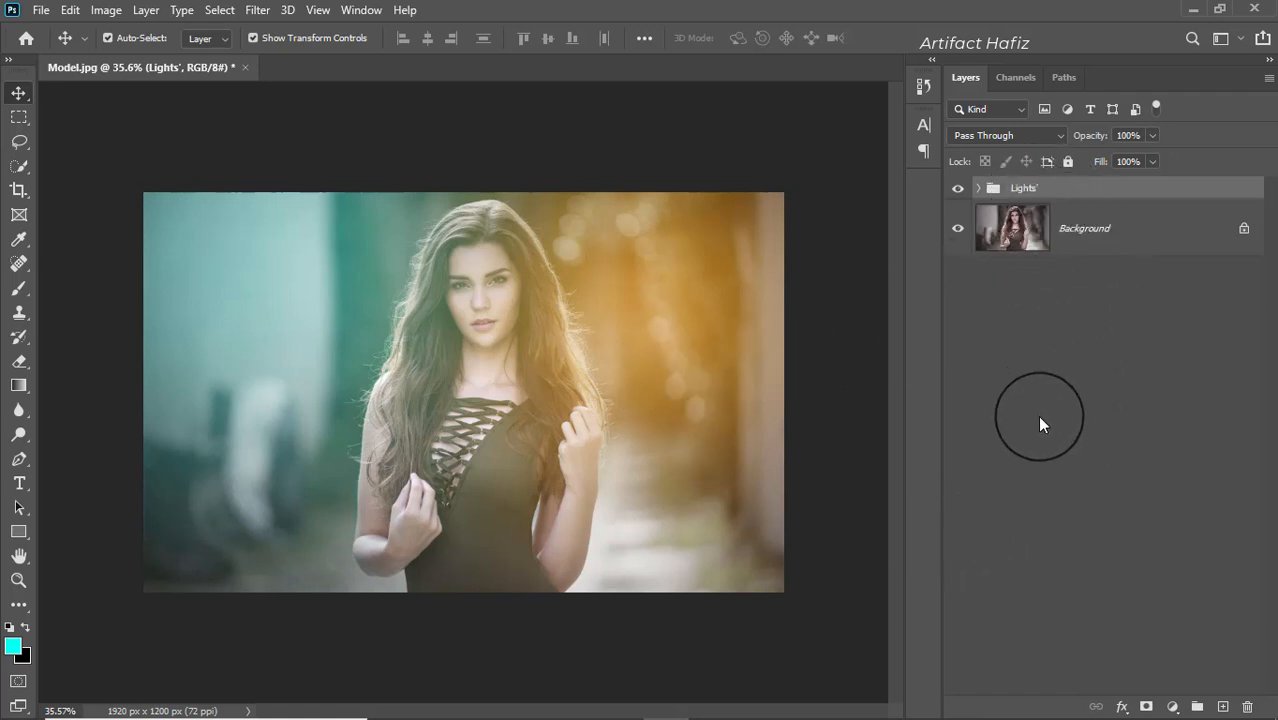
left_click(1147, 707)
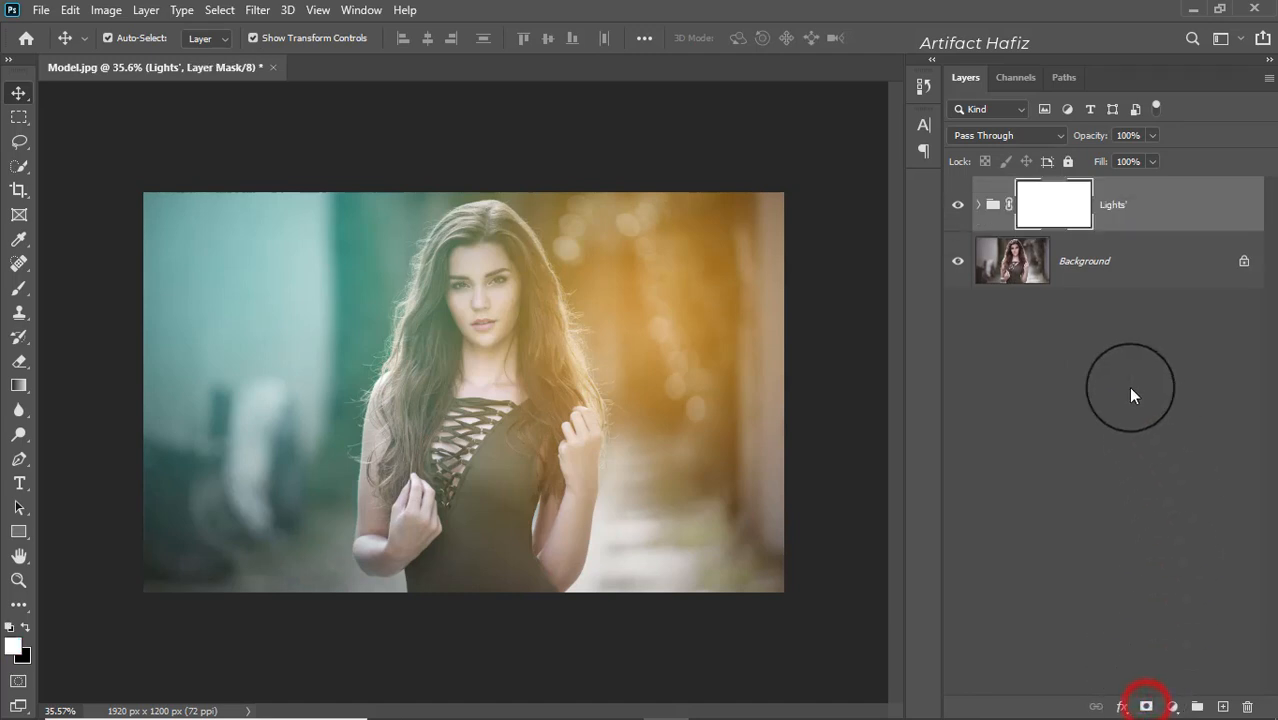
Step: Paint black over the model's face and body on the Lights' group mask with a size 300 brush at 15% opacity, and compare before and after
left_click(18, 289)
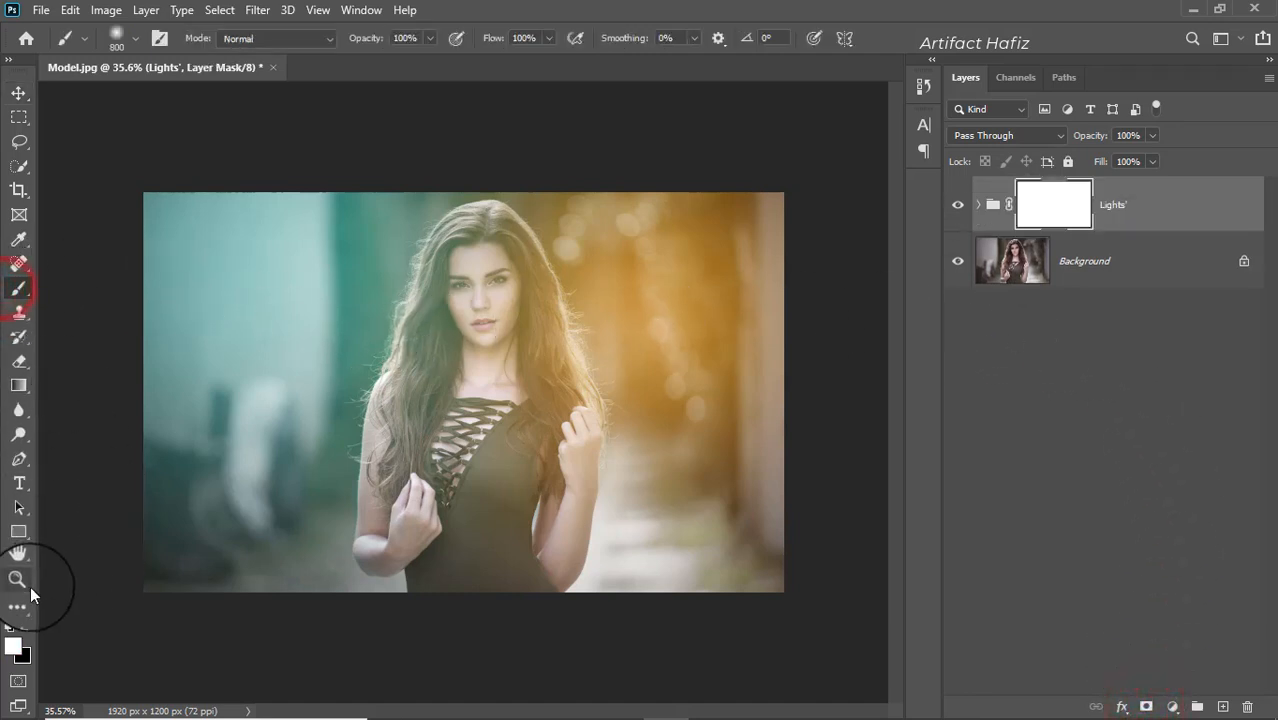
left_click(25, 626)
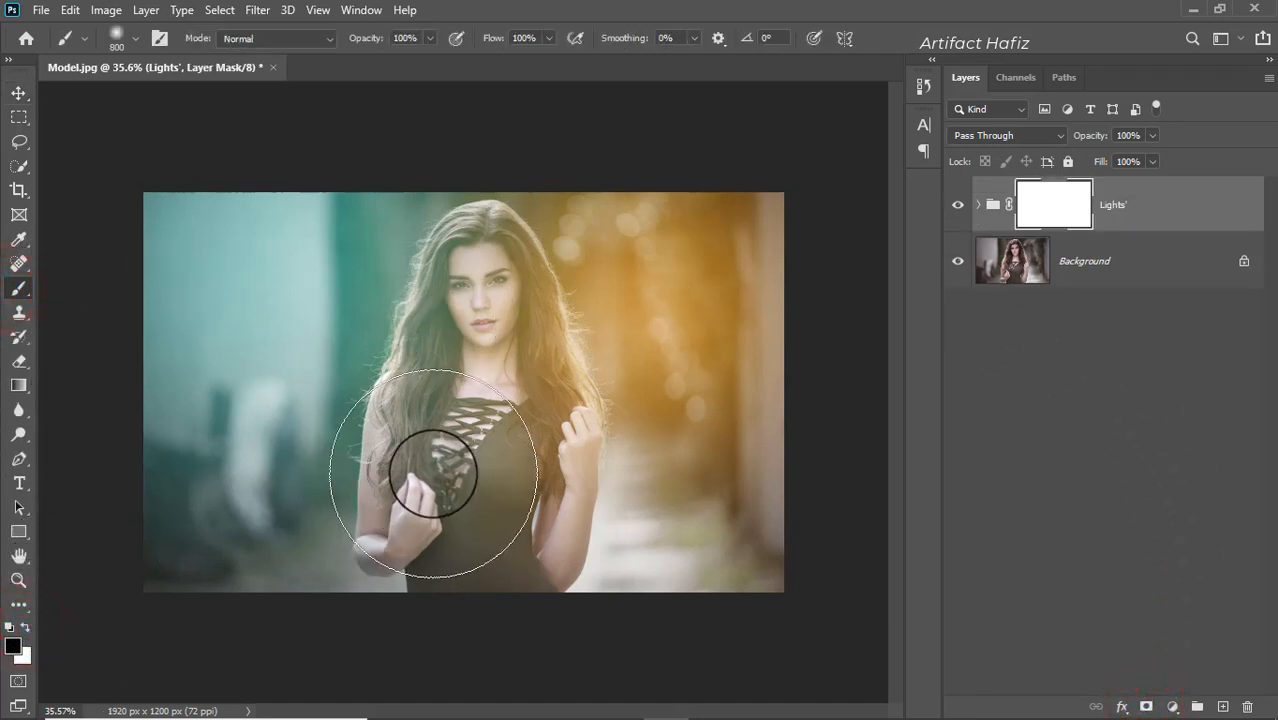
key("[")
key("[")
key("[")
key("[")
key("[")
key("[")
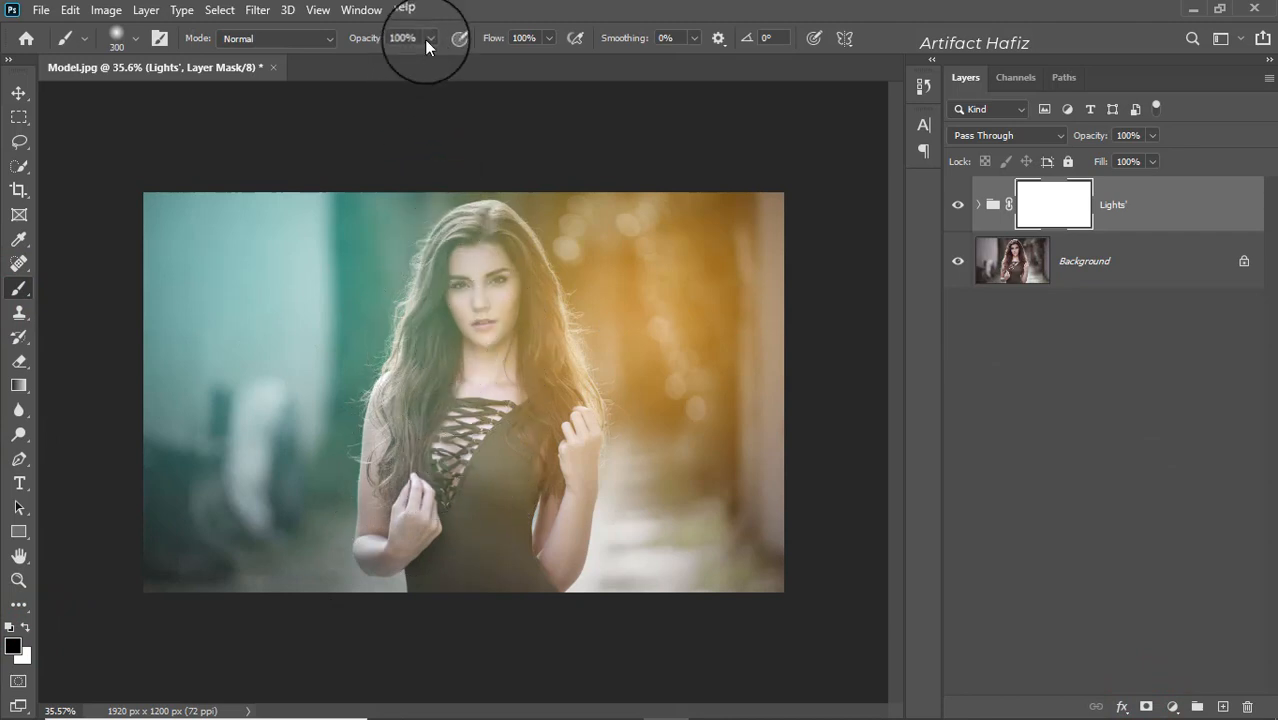
left_click(430, 38)
left_click(356, 57)
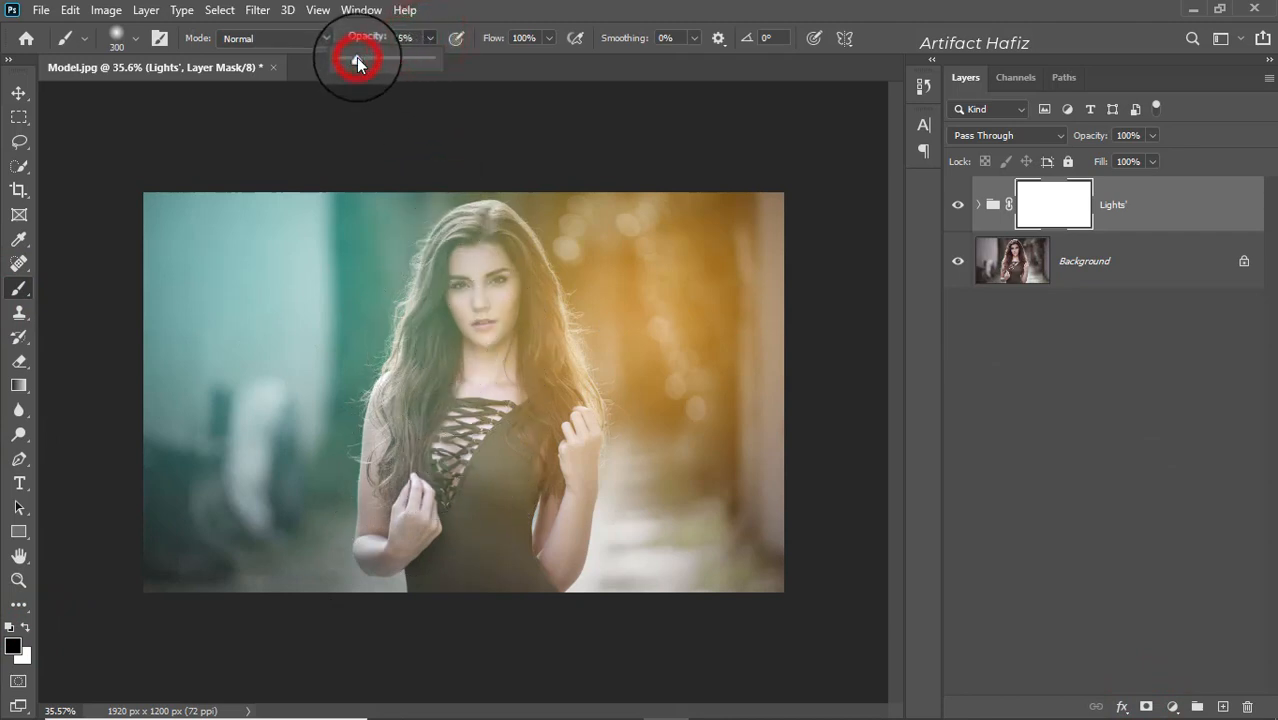
left_click(512, 7)
mouse_move(484, 270)
left_mouse_down()
mouse_move(444, 485)
mouse_move(464, 524)
mouse_move(470, 447)
mouse_move(463, 546)
left_mouse_up()
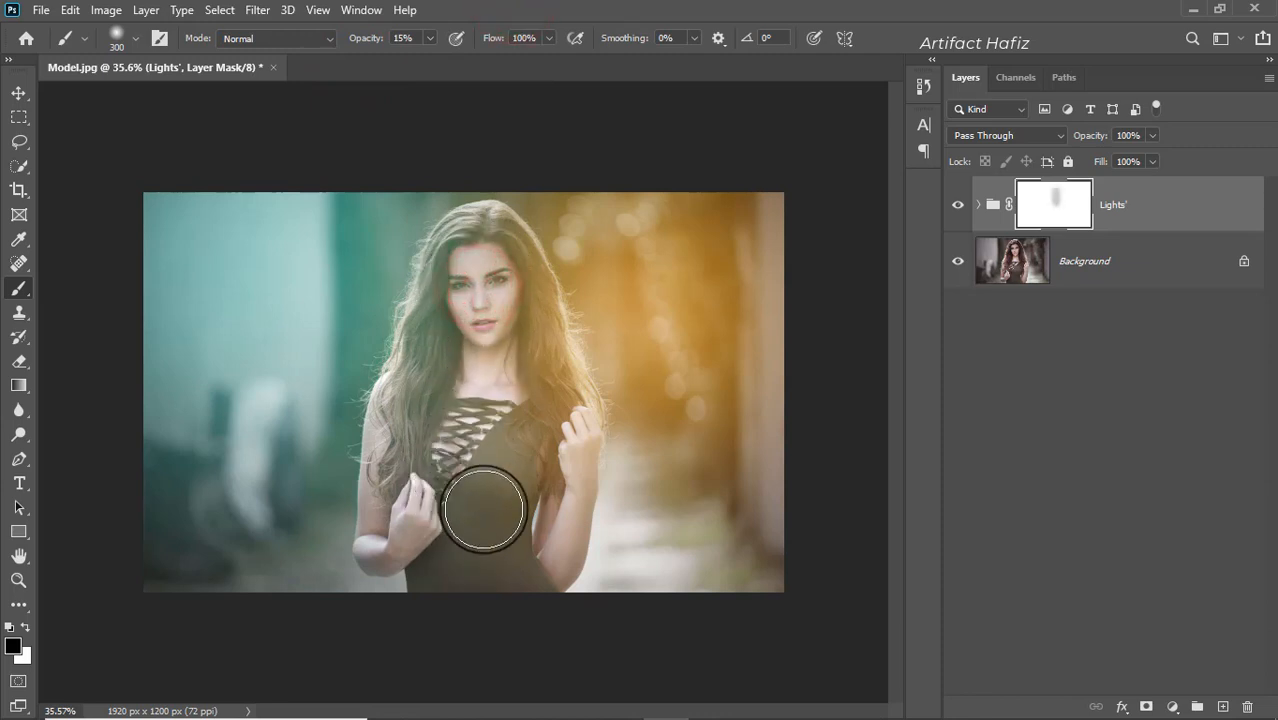
left_click(957, 206)
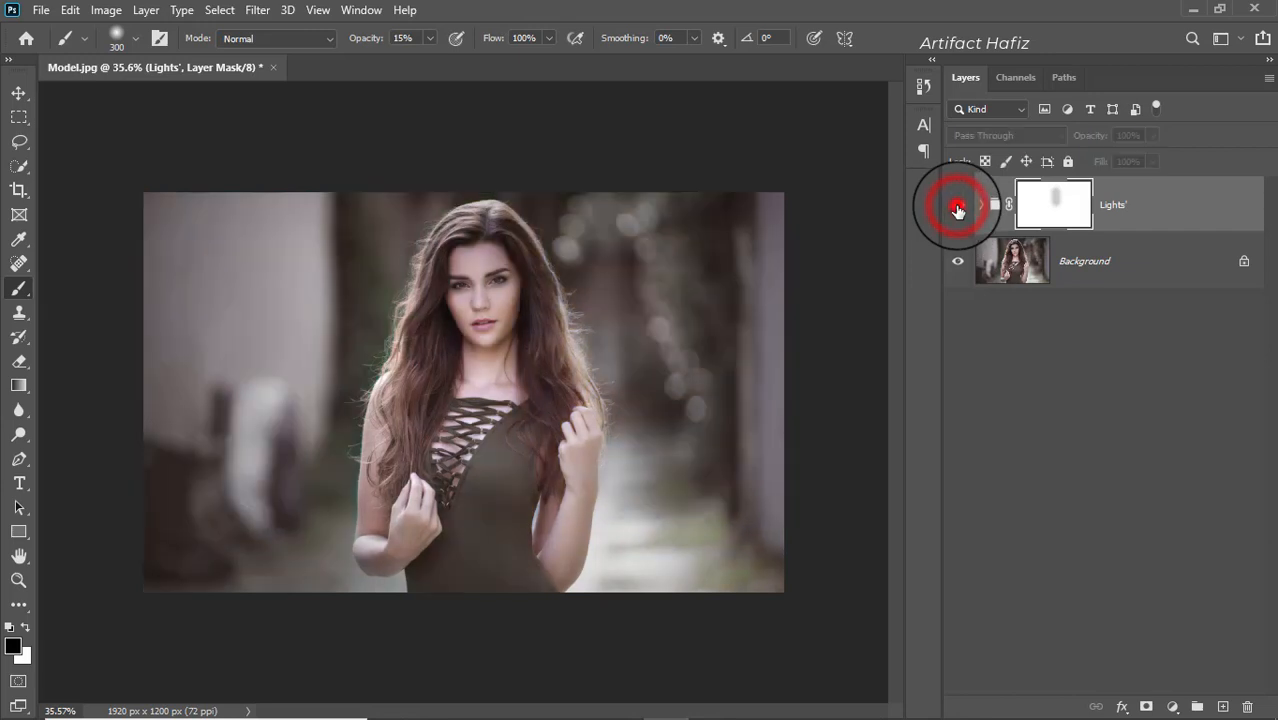
left_click(957, 206)
Step: Stamp all visible layers into a new layer above the Lights' group and convert it for smart filters
left_click(1155, 201)
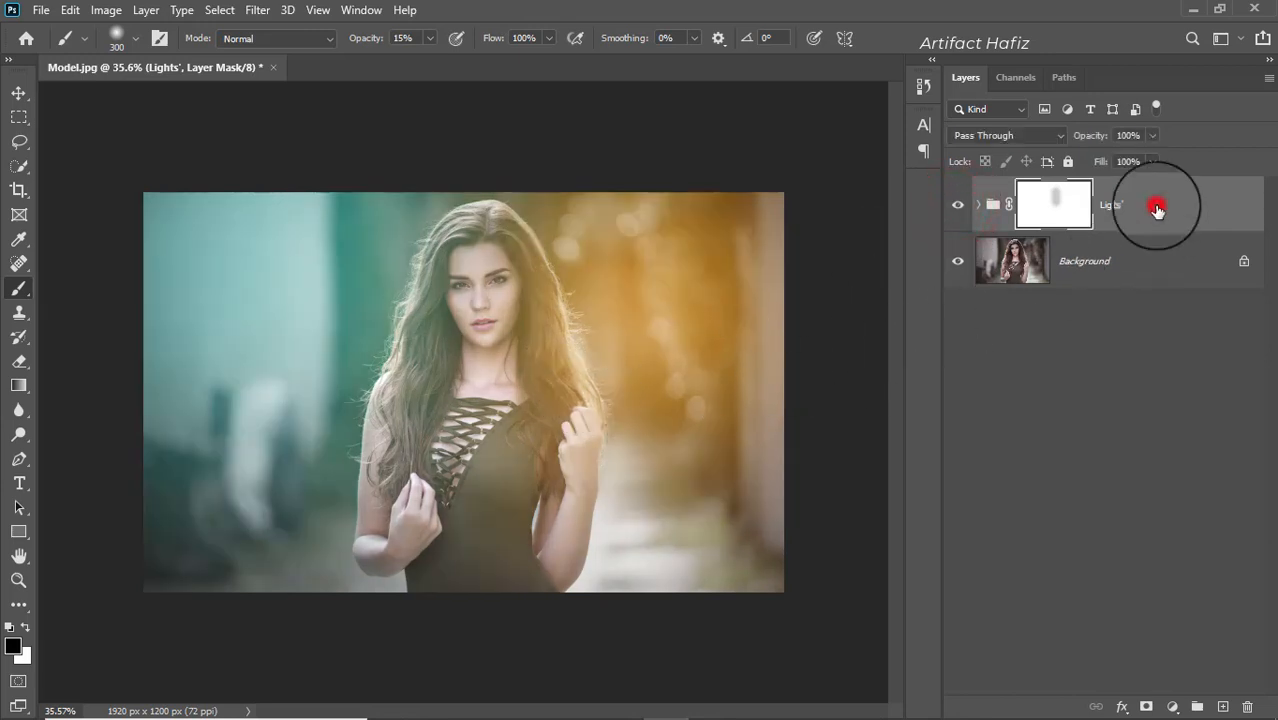
key("ctrl+alt+shift+e")
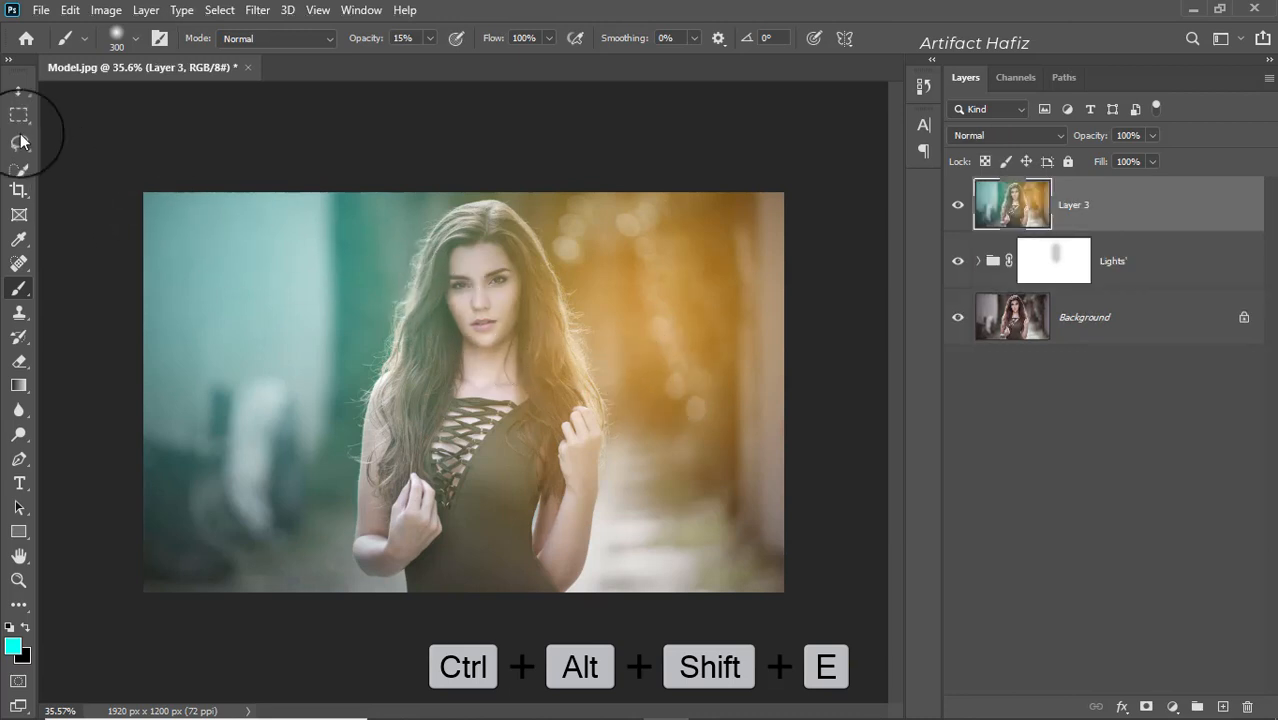
left_click(18, 93)
left_click(257, 10)
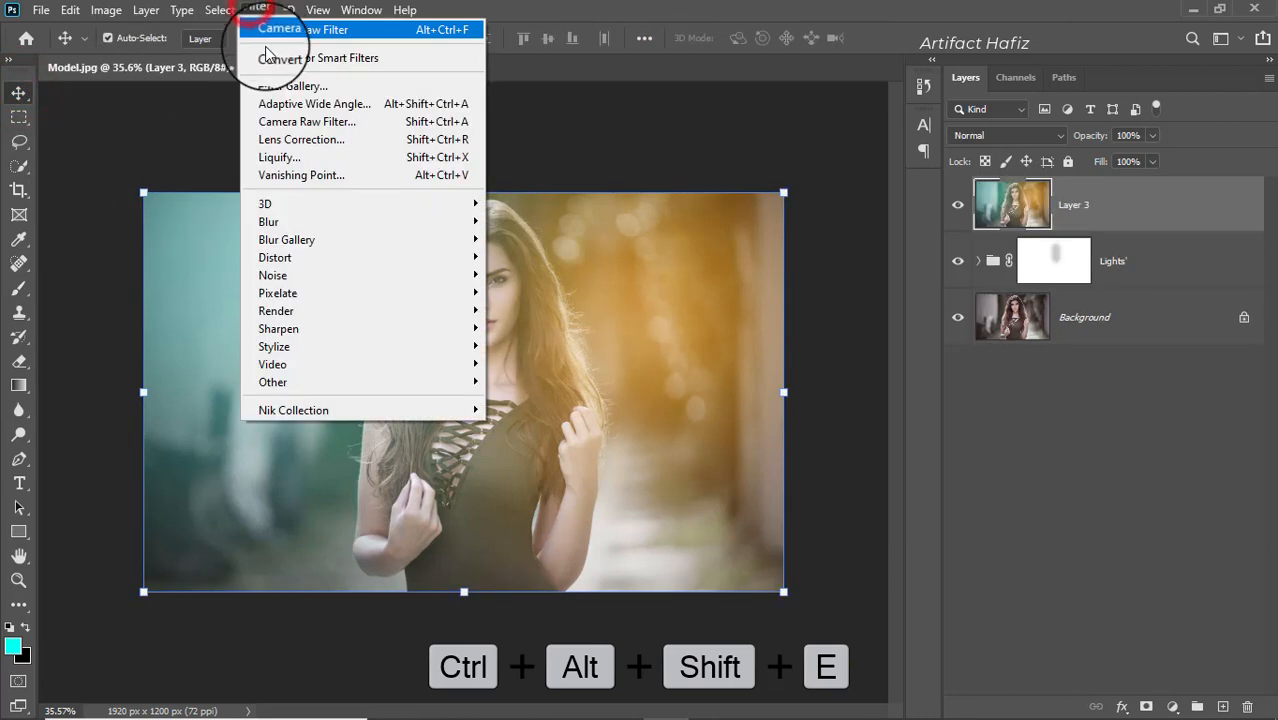
left_click(268, 58)
Step: Apply the Camera Raw Filter with Blacks -13, Whites +16, Shadows +16, Highlights -15 and Contrast +11
left_click(257, 10)
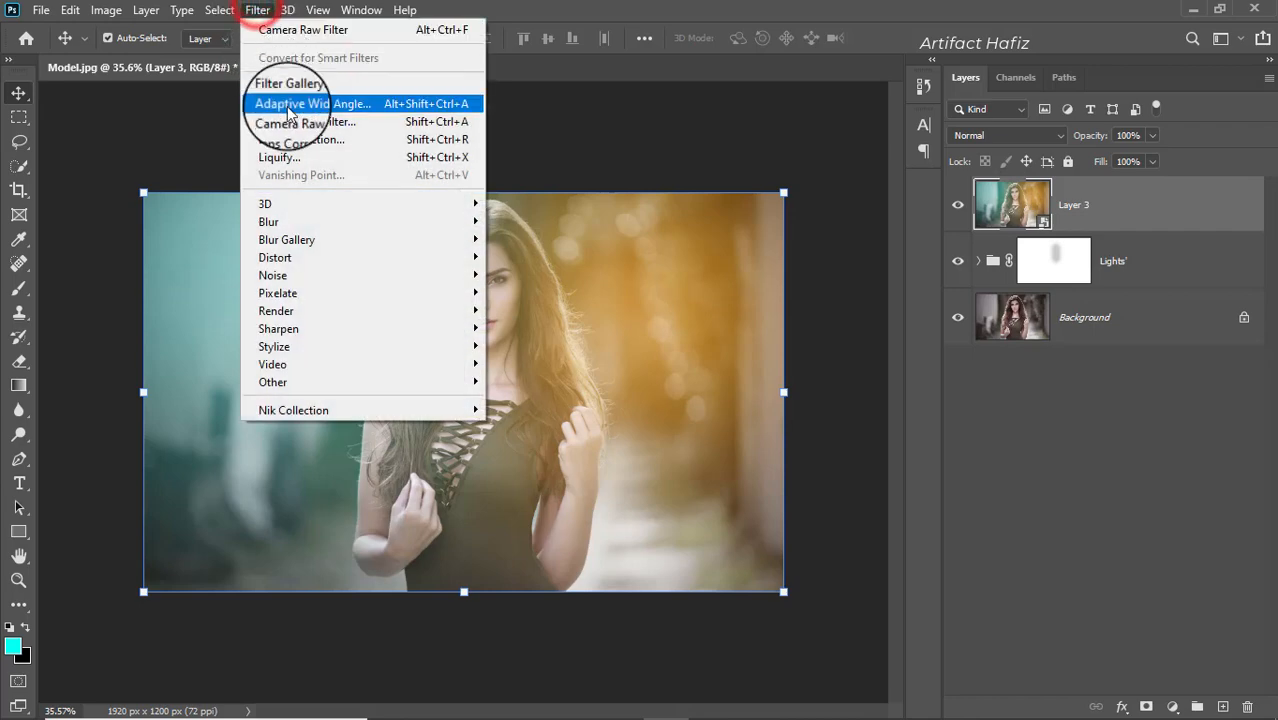
left_click(290, 122)
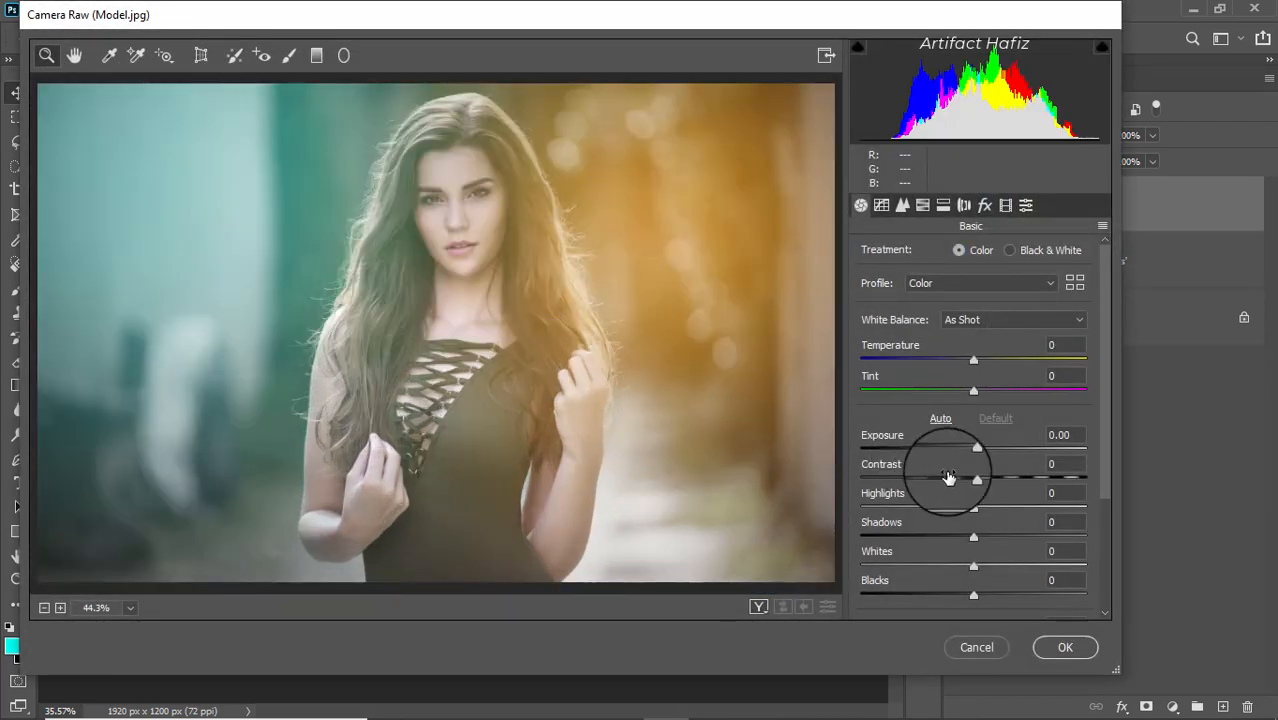
scroll(1008, 502, "down", 1)
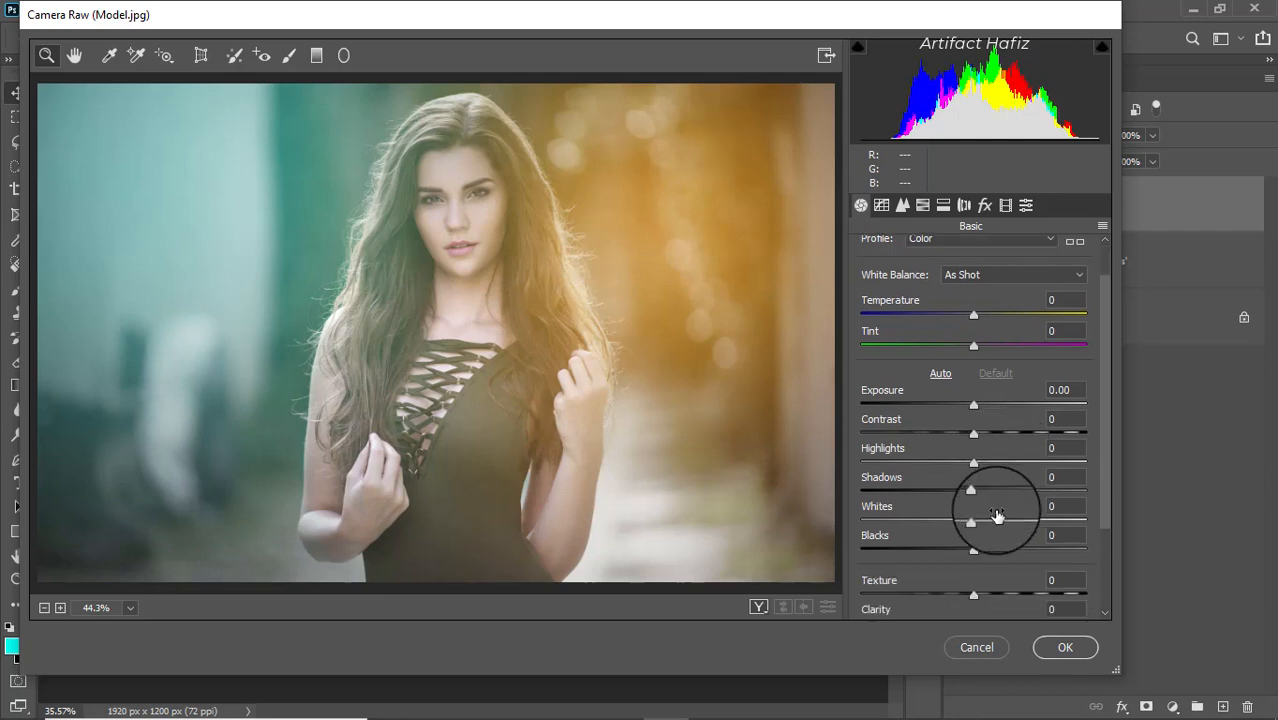
left_click_drag(973, 552, 958, 552)
left_click_drag(973, 489, 991, 520)
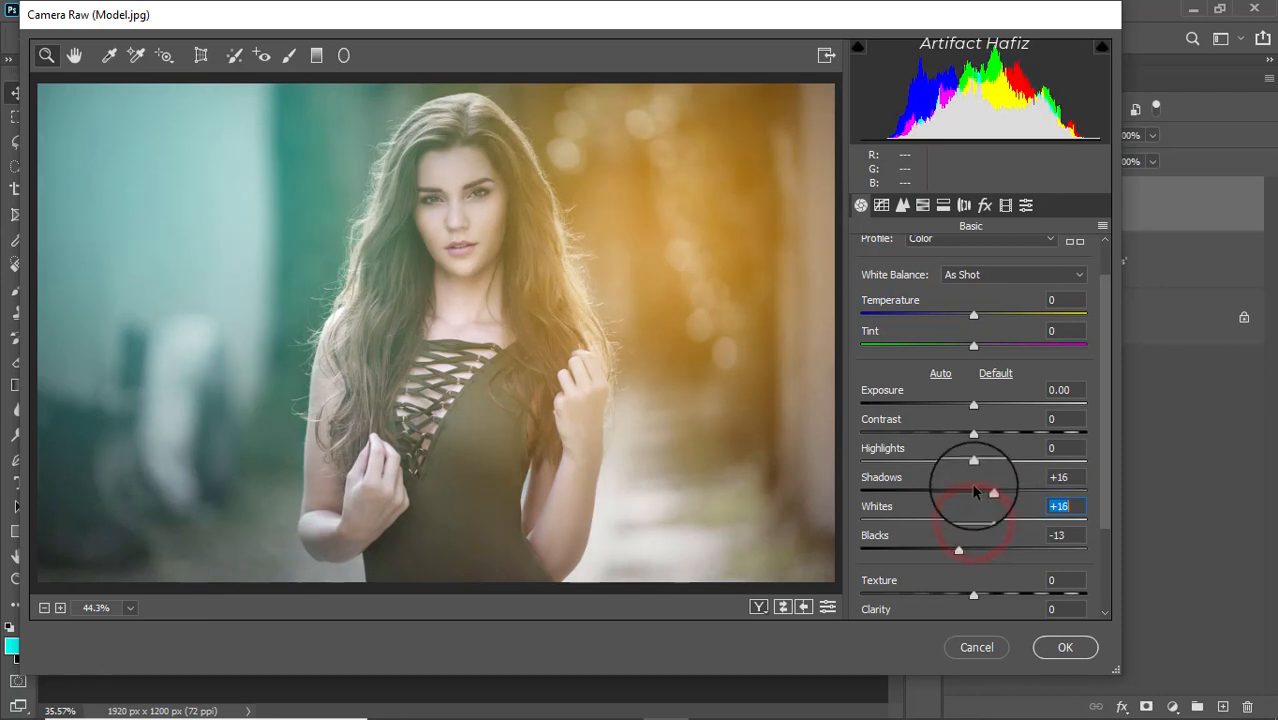
left_click_drag(973, 463, 953, 472)
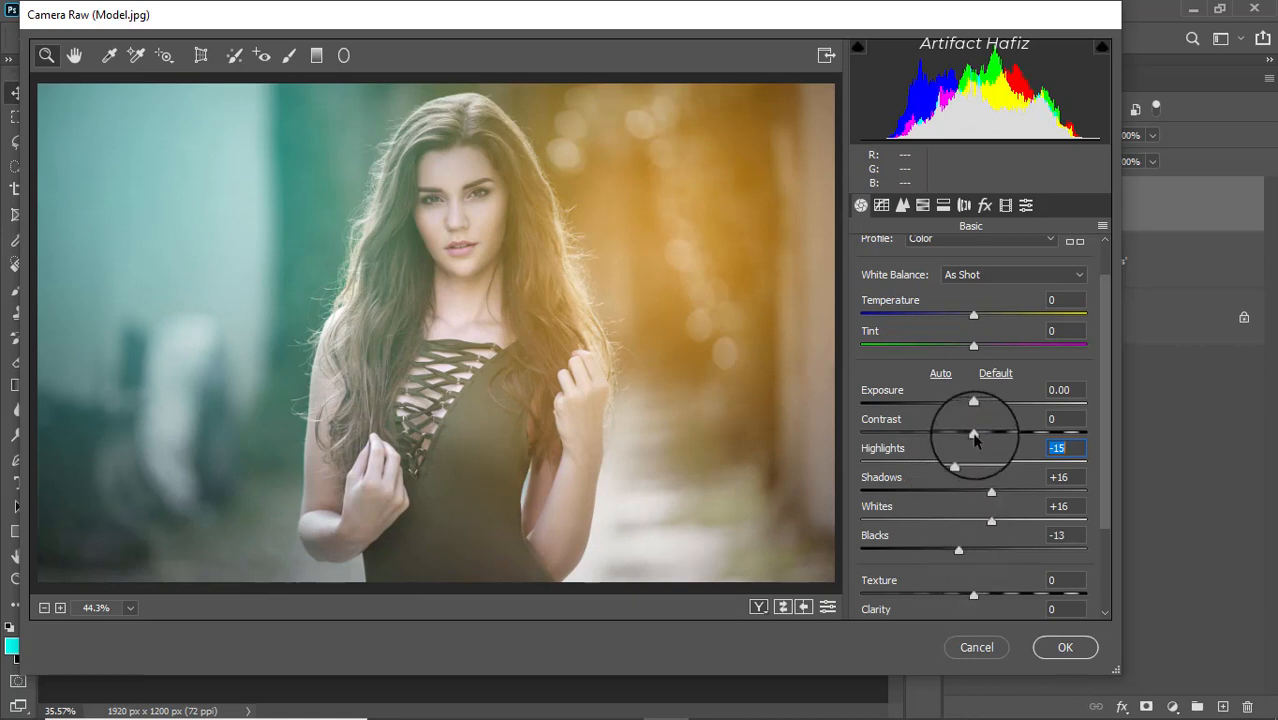
mouse_move(976, 436)
left_mouse_down()
mouse_move(1015, 436)
mouse_move(986, 436)
left_mouse_up()
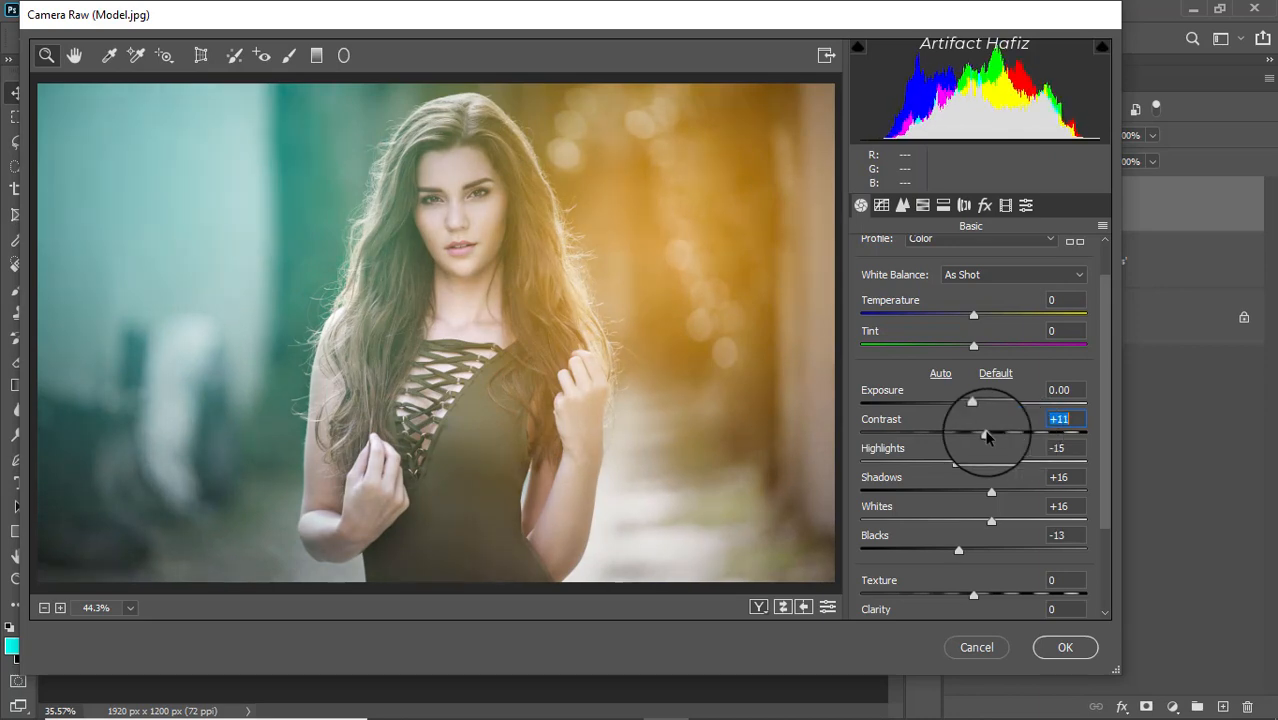
Step: Set the Clarity to +12 and fine-tune the Vibrance in the basic adjustments
scroll(970, 528, "down", 3)
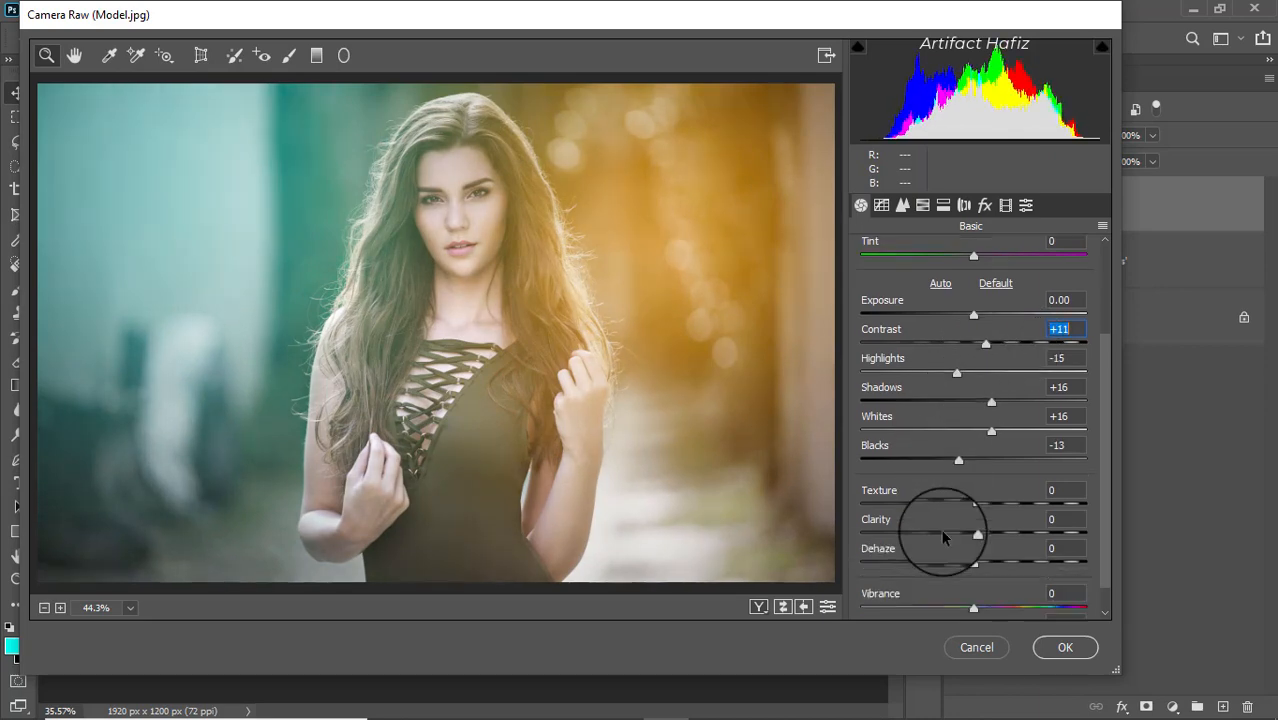
mouse_move(976, 504)
left_mouse_down()
mouse_move(1023, 503)
mouse_move(993, 506)
left_mouse_up()
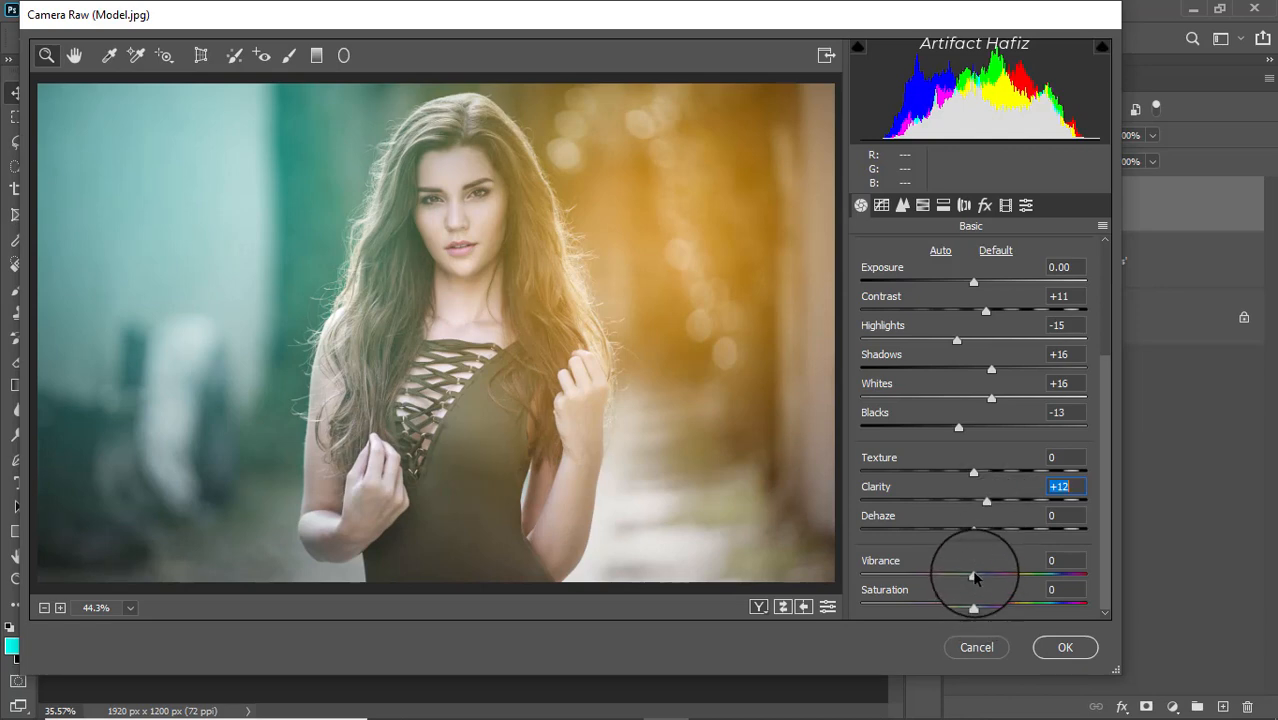
mouse_move(975, 577)
left_mouse_down()
mouse_move(985, 574)
mouse_move(962, 580)
mouse_move(973, 580)
left_mouse_up()
scroll(1013, 530, "up", 4)
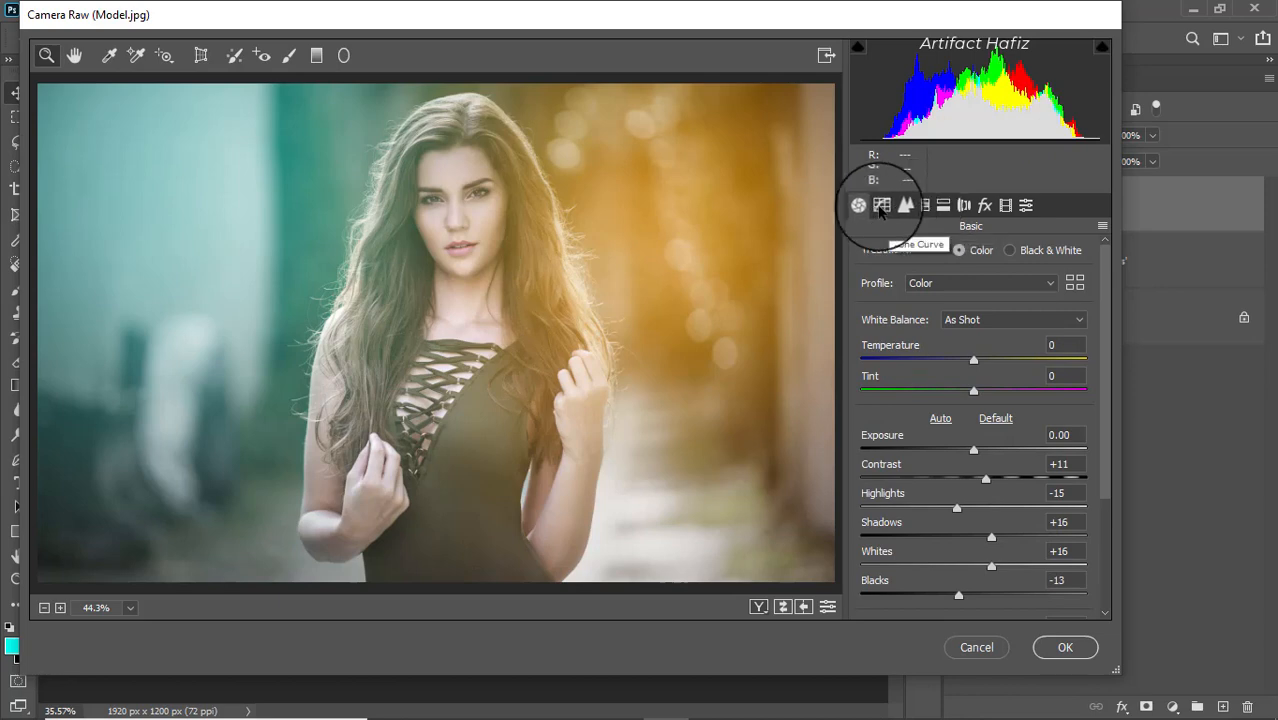
Step: Shape the RGB point tone curve by mapping input 69 to output 60 and input 192 to output 196
left_click(880, 205)
left_click_drag(972, 462, 971, 475)
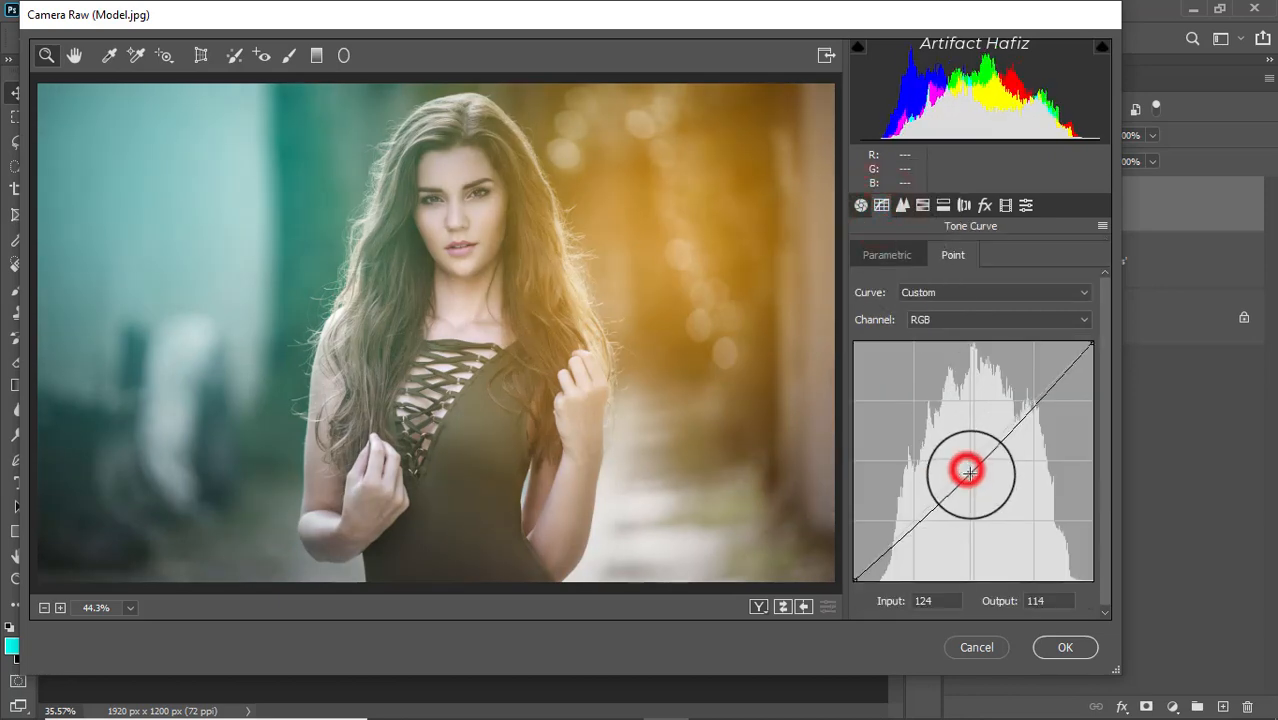
left_click(919, 525)
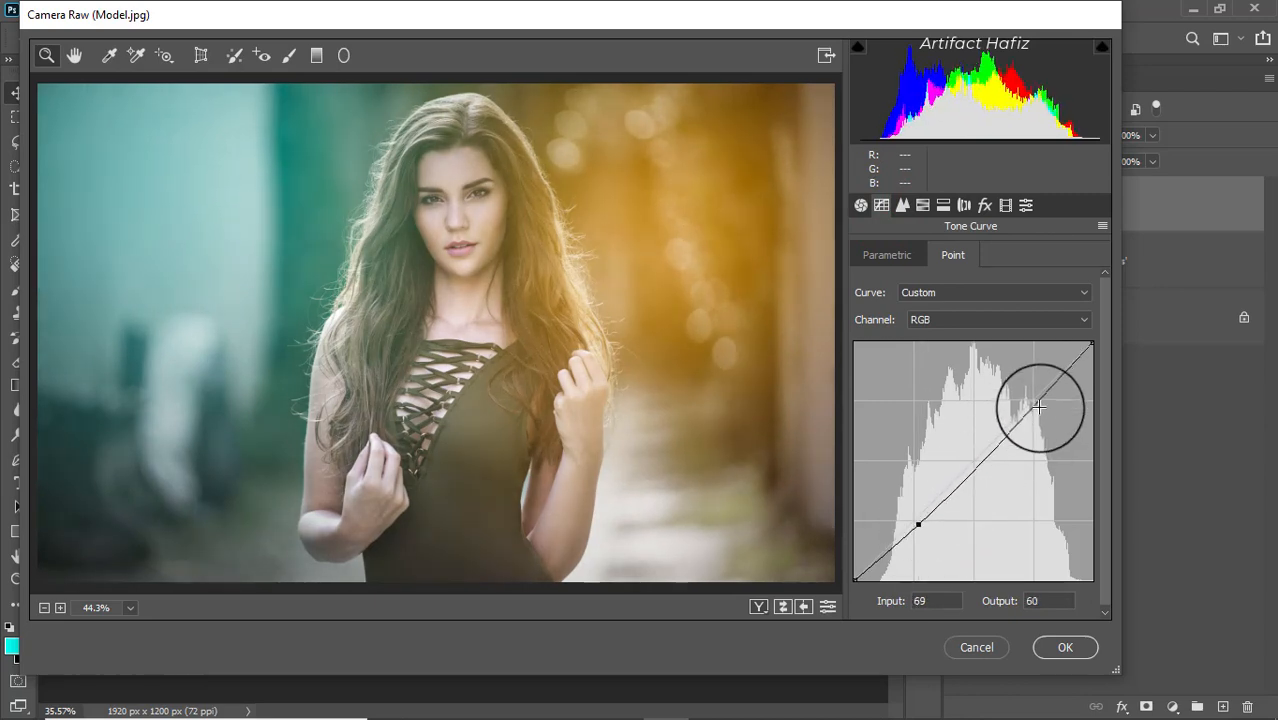
left_click_drag(1041, 398, 1032, 398)
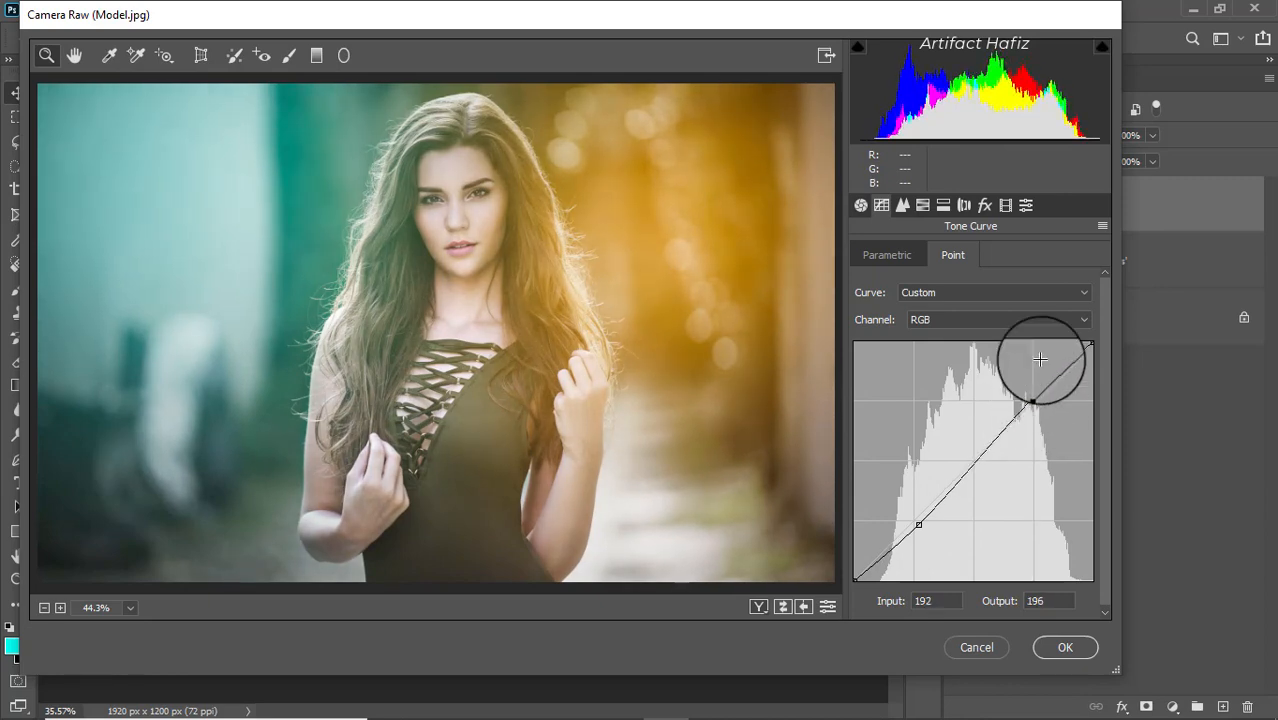
Step: Reduce the HSL saturation of Oranges to -9, Yellows to -33, Aquas to -8 and Blues to -10
left_click(921, 206)
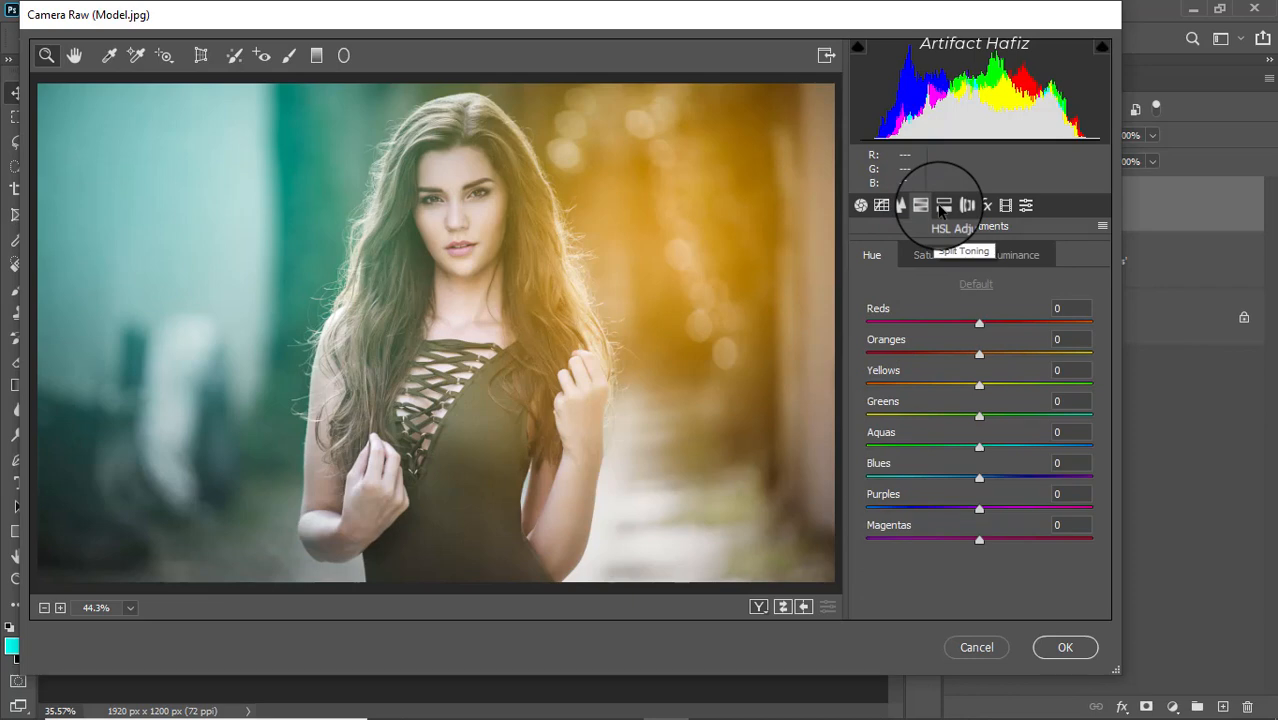
left_click(937, 255)
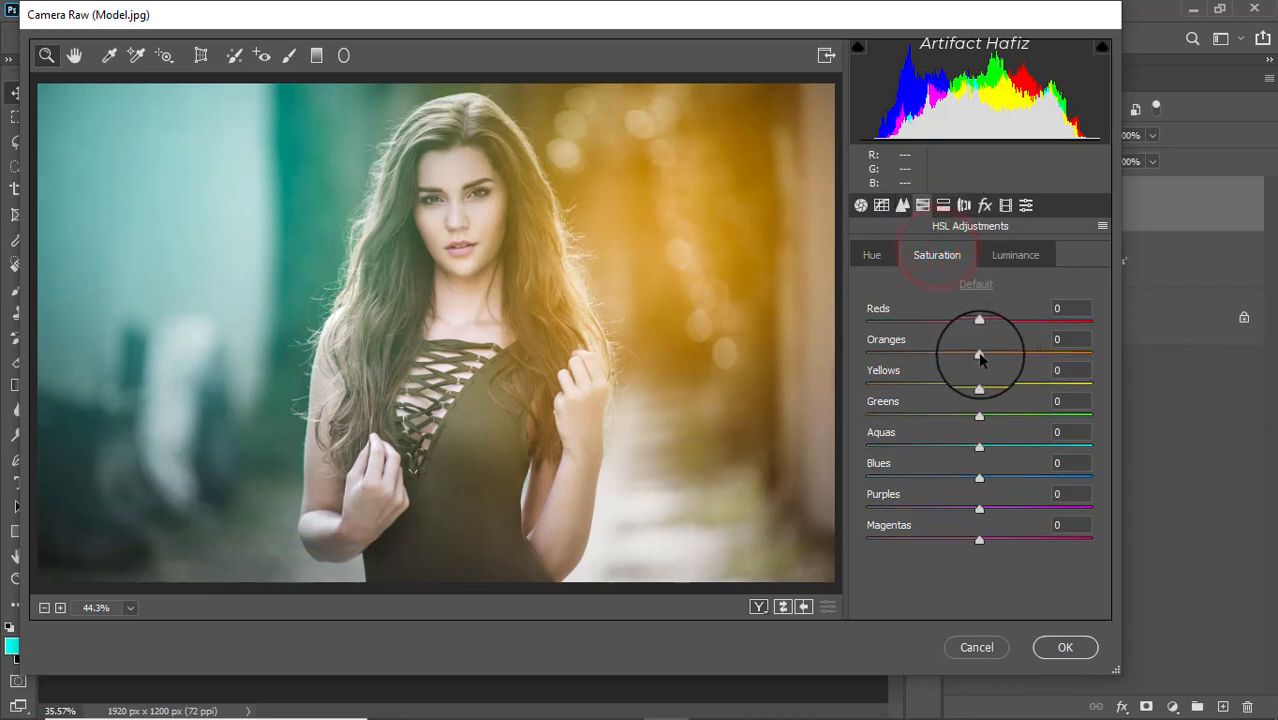
mouse_move(1021, 358)
left_mouse_down()
mouse_move(1023, 372)
mouse_move(926, 372)
mouse_move(959, 371)
left_mouse_up()
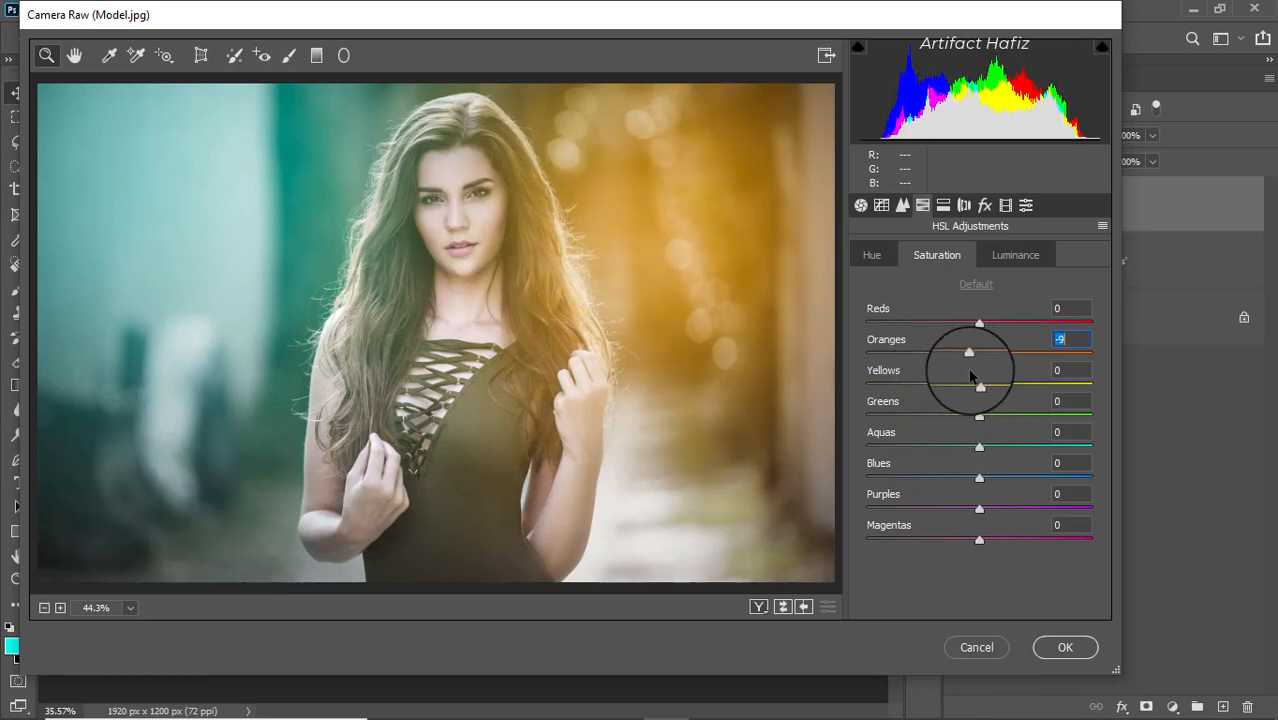
left_click_drag(979, 385, 942, 392)
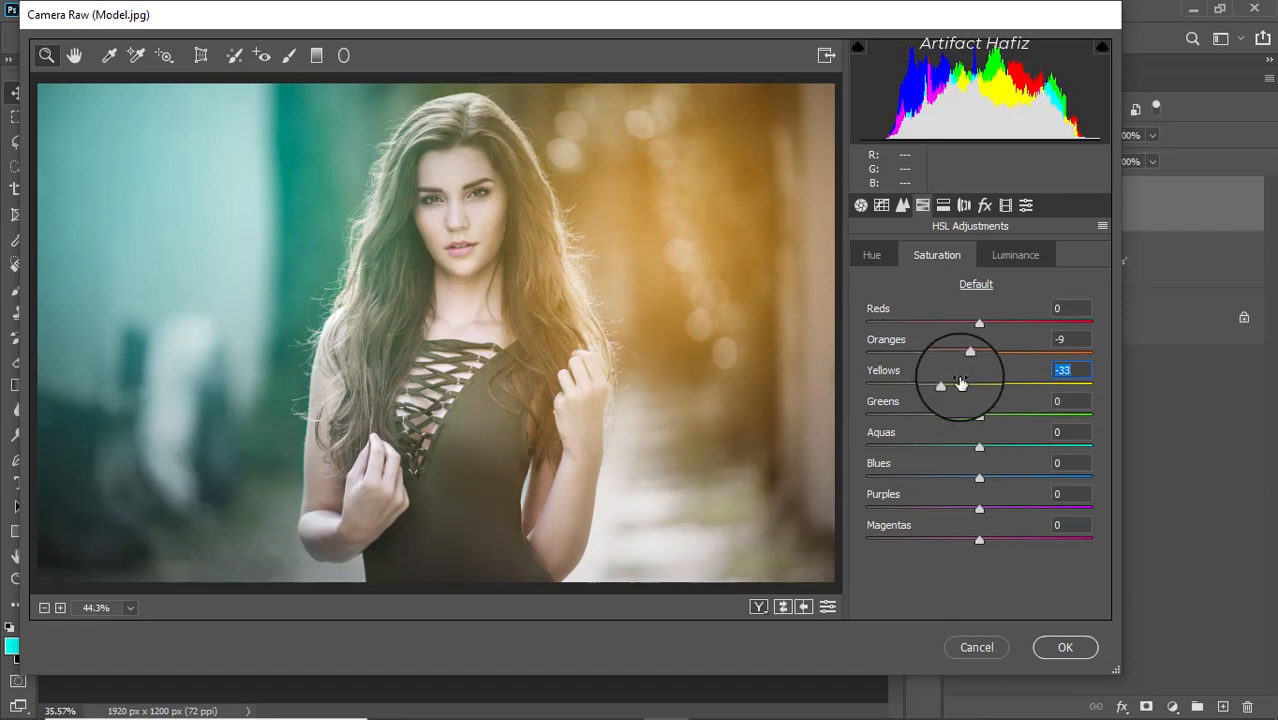
mouse_move(979, 451)
left_mouse_down()
mouse_move(933, 450)
mouse_move(960, 450)
left_mouse_up()
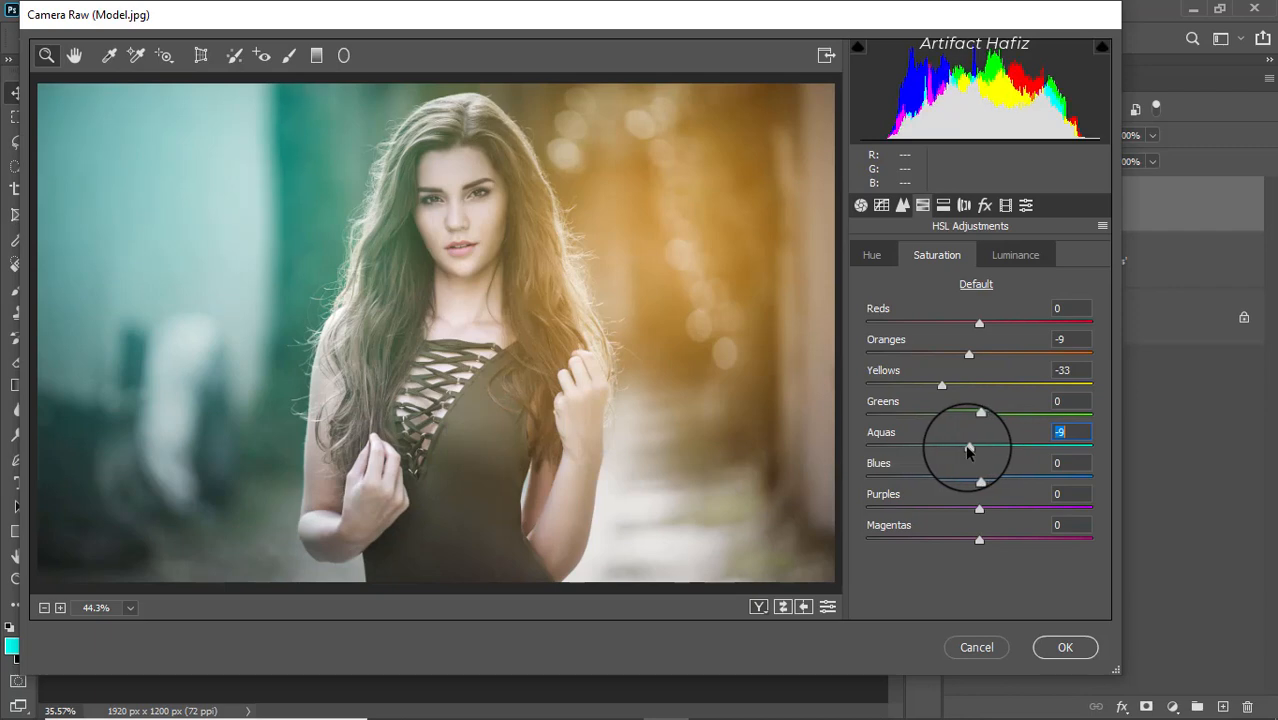
left_click_drag(971, 451, 967, 487)
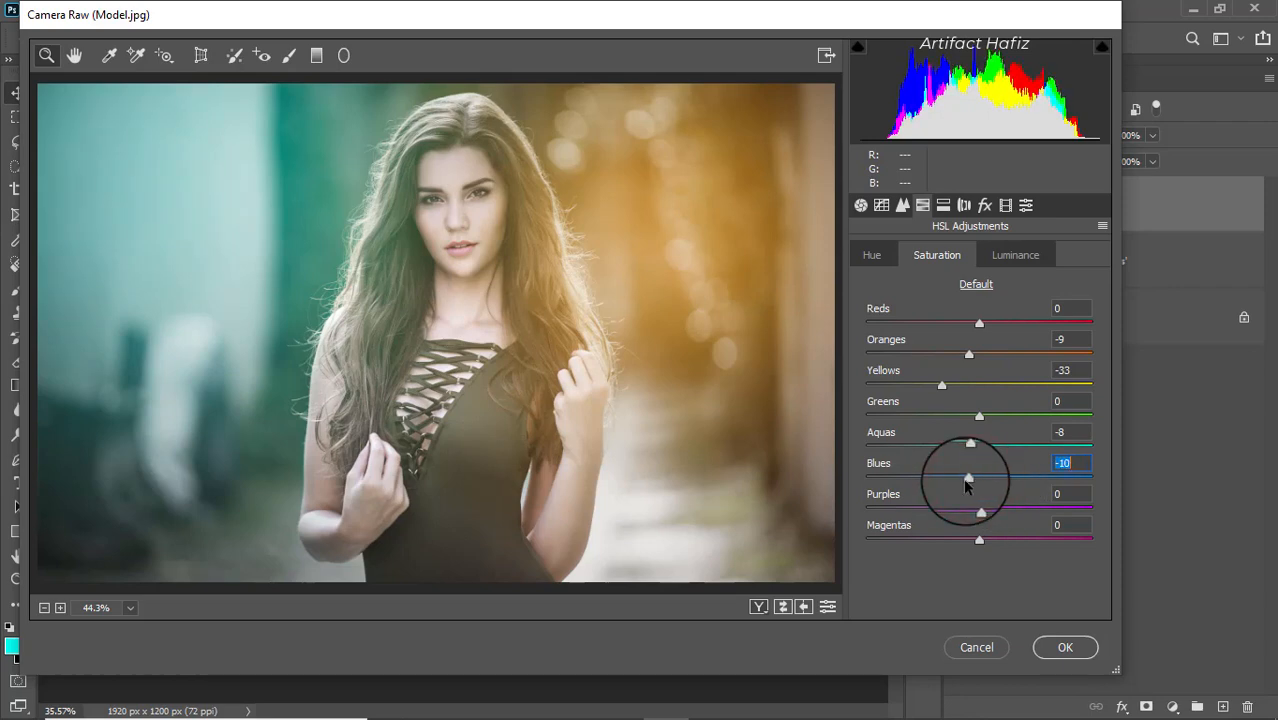
Step: Set the HSL luminance of Oranges to +1 and Reds to -3, fine-tuning the Reds saturation as well
left_click(990, 258)
mouse_move(979, 354)
left_mouse_down()
mouse_move(1005, 360)
mouse_move(950, 361)
mouse_move(977, 371)
left_mouse_up()
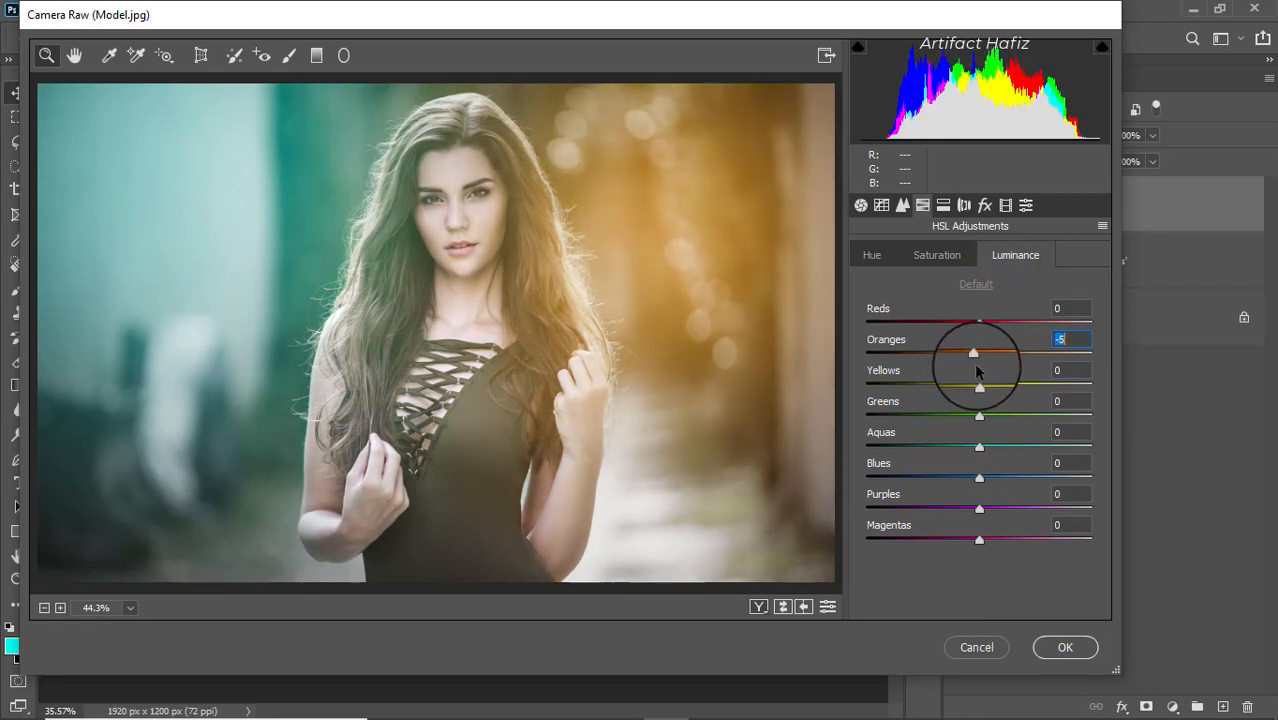
left_click(972, 356)
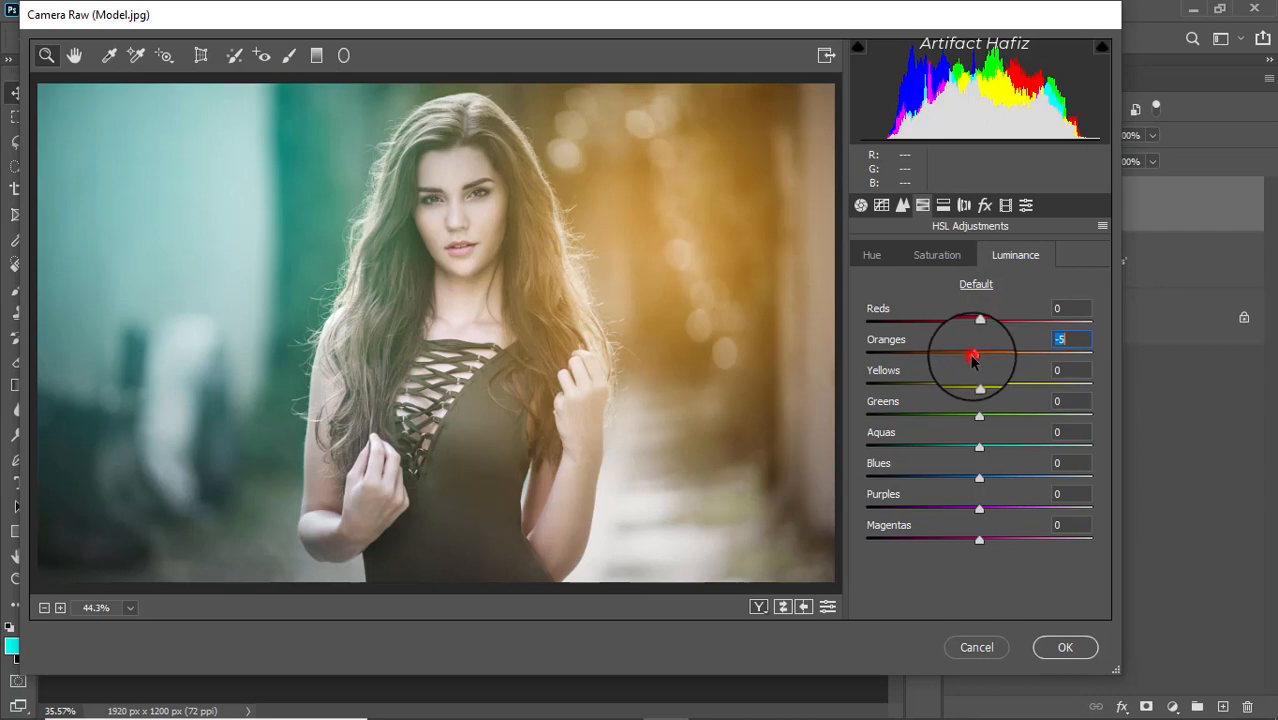
left_click_drag(972, 358, 979, 365)
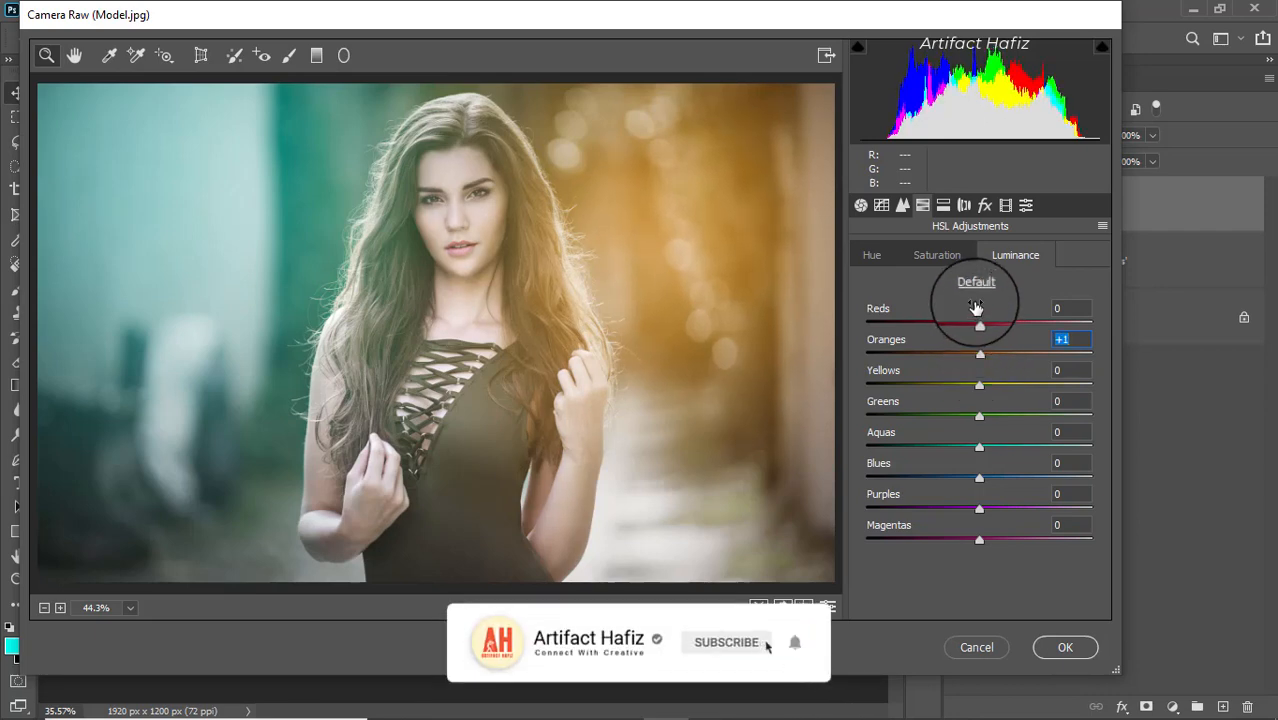
left_click(980, 323)
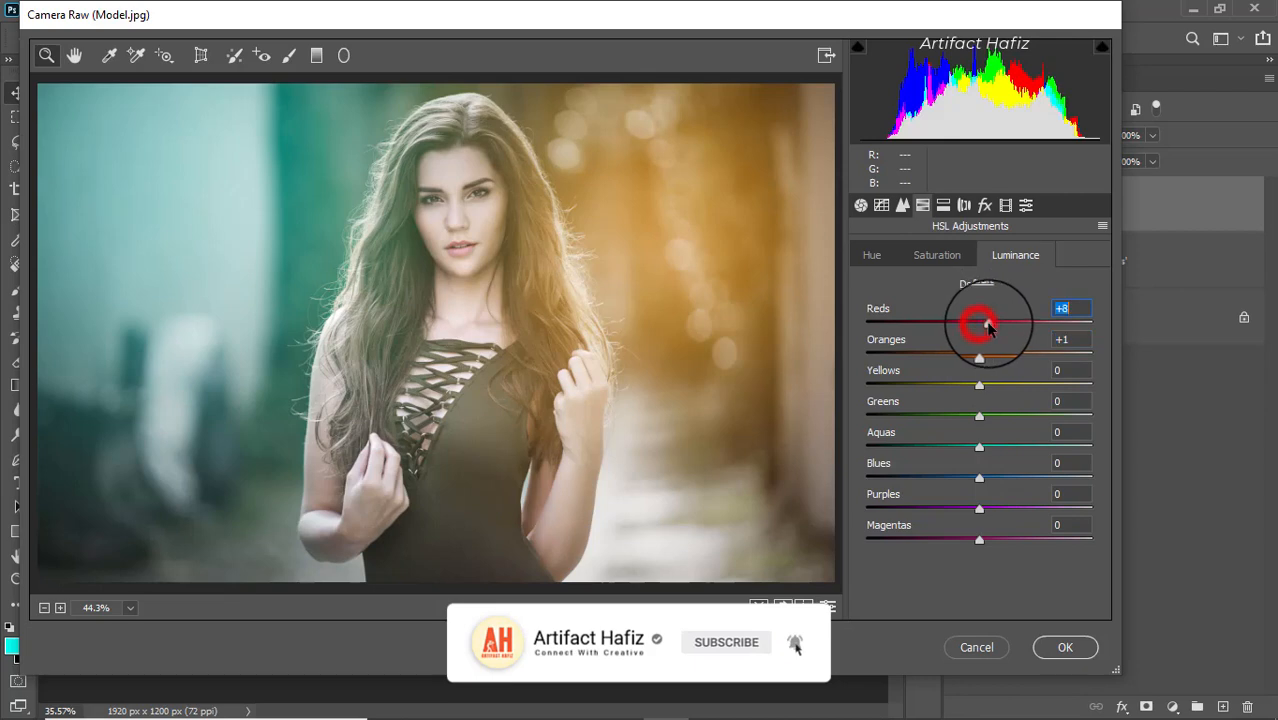
left_click(935, 256)
mouse_move(981, 322)
left_mouse_down()
mouse_move(1054, 328)
mouse_move(945, 333)
mouse_move(974, 322)
left_mouse_up()
left_click(1015, 255)
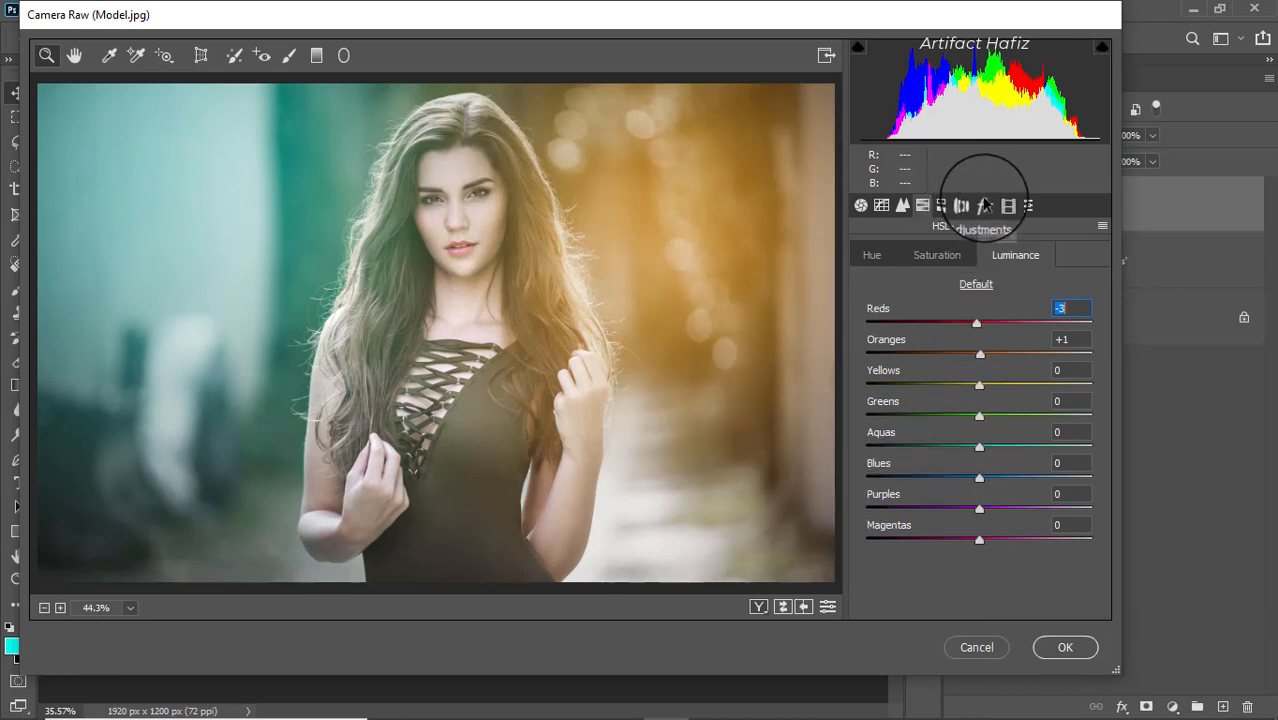
Step: Set the sharpening Amount to 4 in the detail adjustments
left_click(900, 208)
left_click_drag(862, 280, 867, 282)
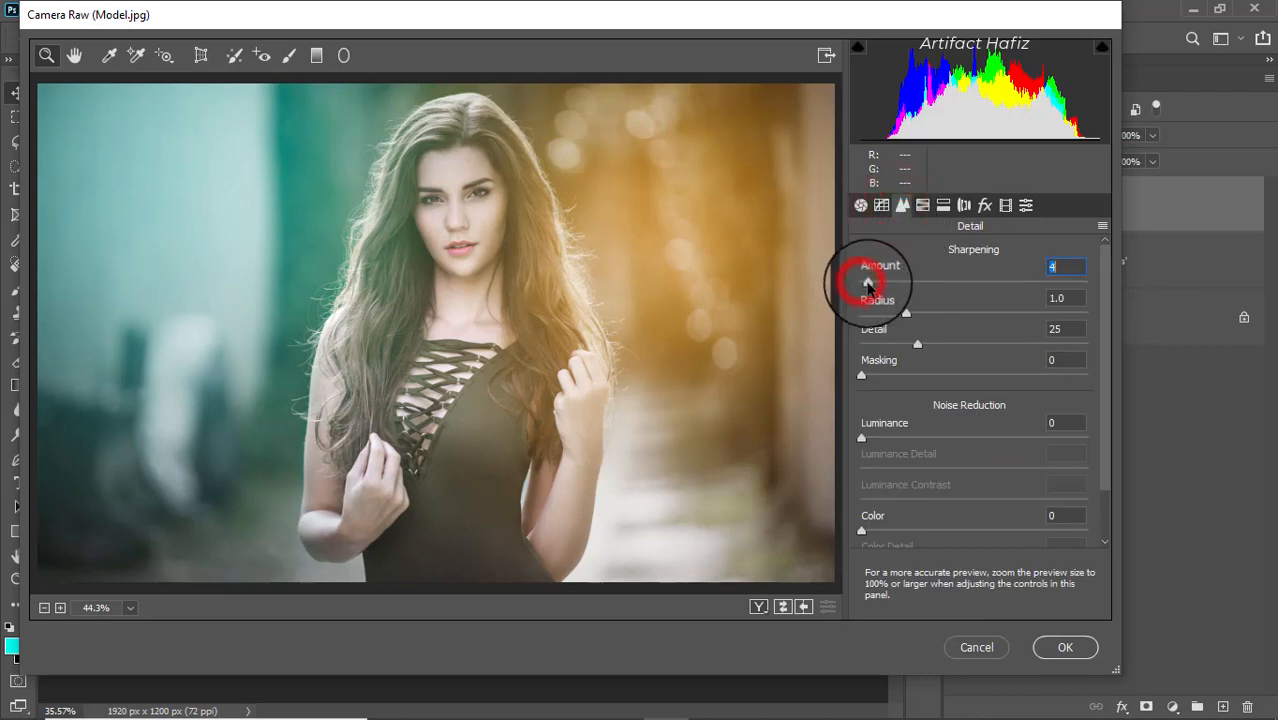
Step: Split-tone the shadows with Hue 261 and Saturation 18, and the highlights with Hue 71 and Saturation 3
left_click(943, 205)
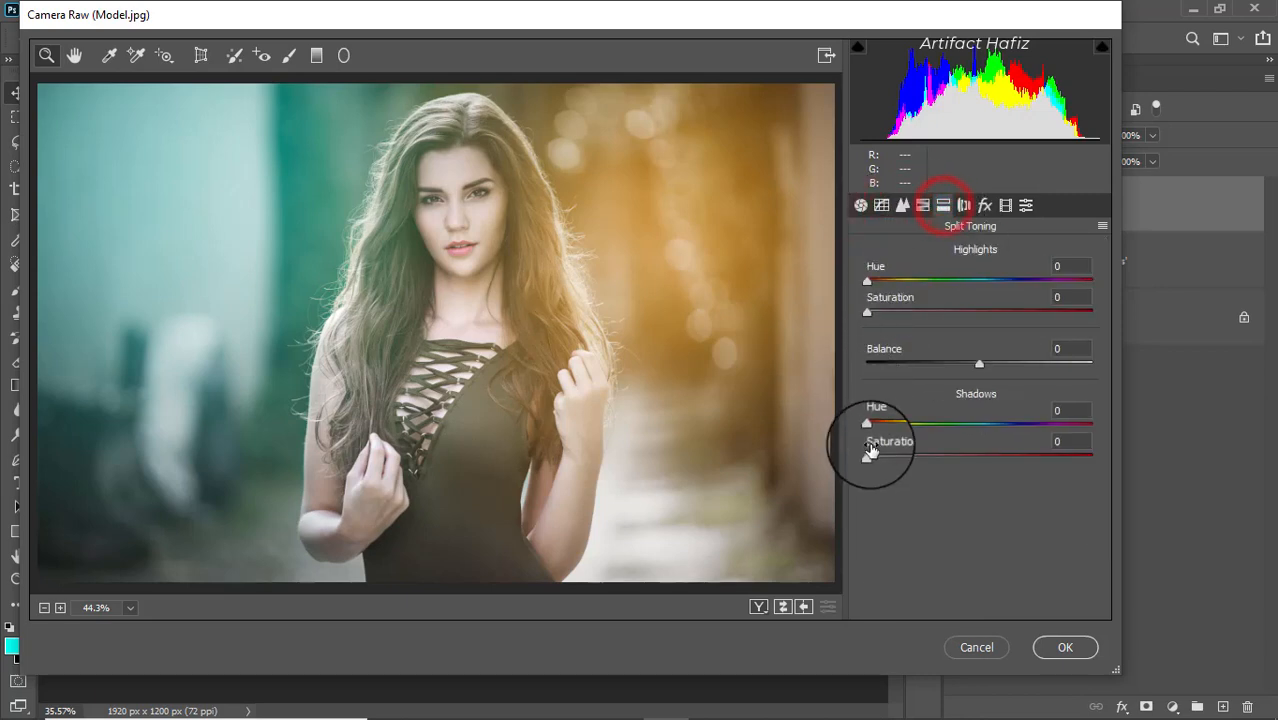
left_click_drag(868, 458, 941, 457)
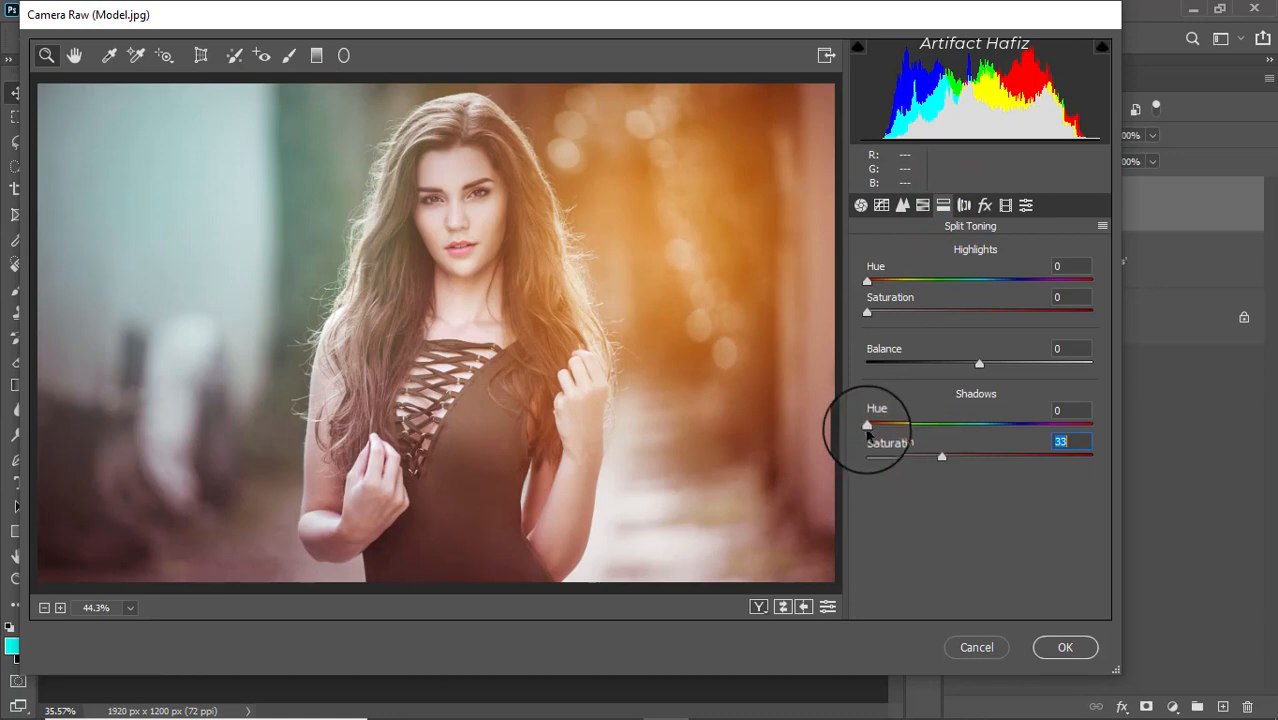
left_click_drag(873, 422, 1011, 458)
left_click_drag(906, 426, 889, 458)
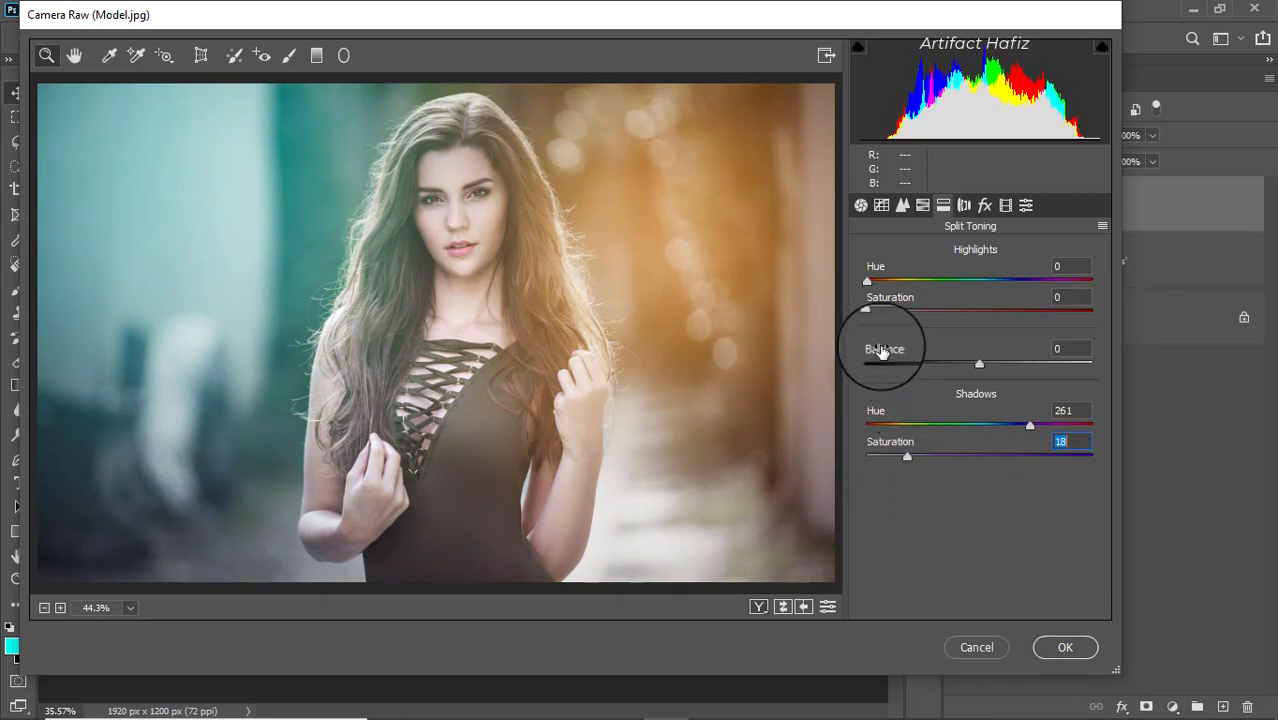
left_click_drag(868, 312, 901, 287)
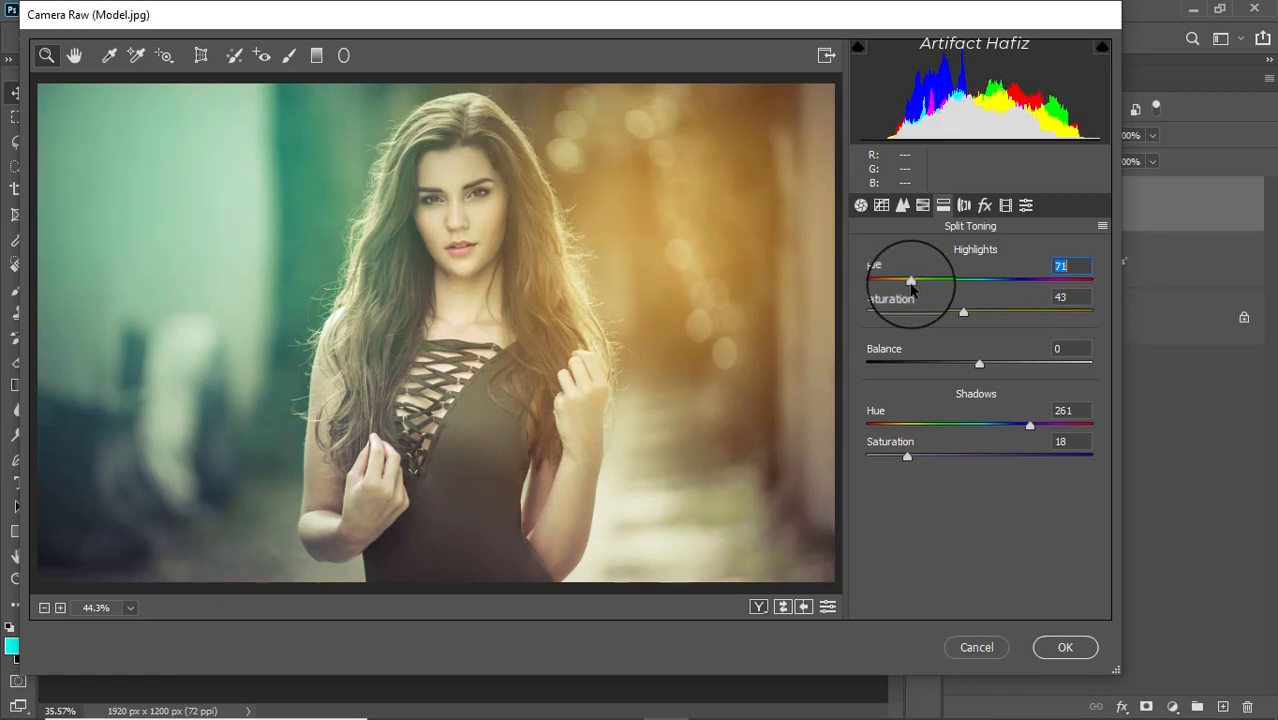
left_click_drag(962, 315, 873, 318)
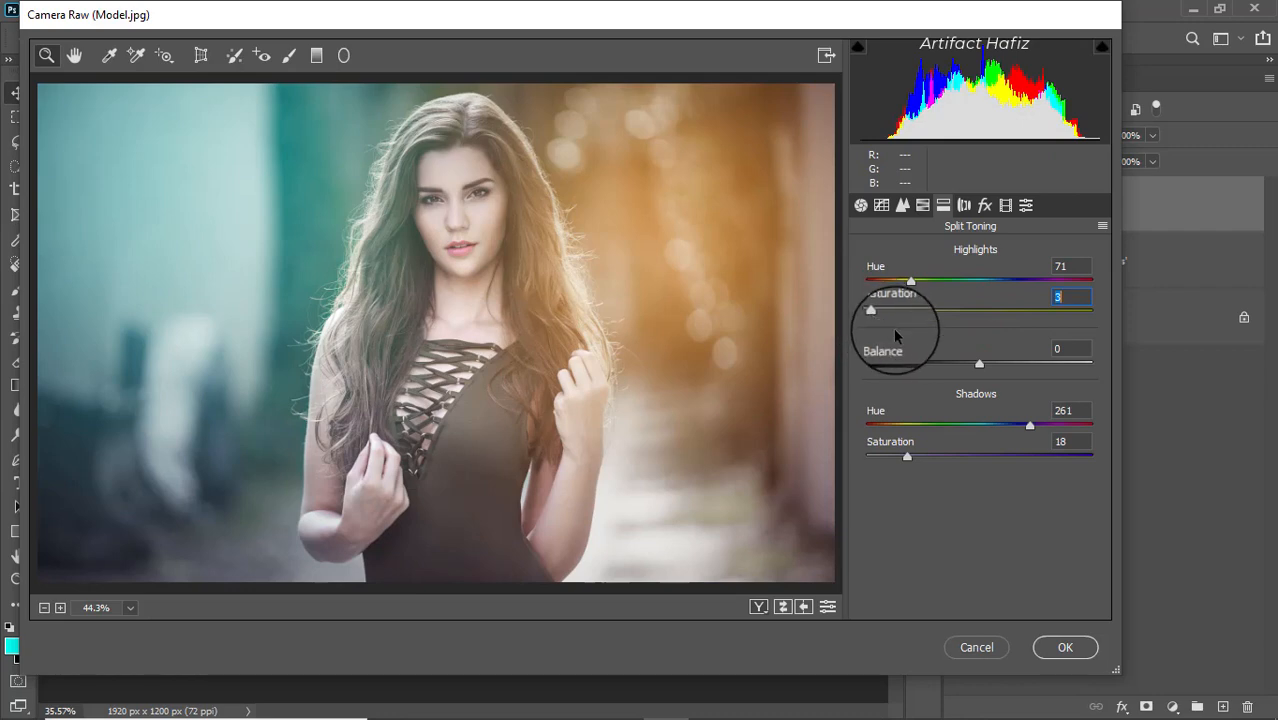
Step: Calibrate the Red Primary hue to -21 and Green Primary hue to +3, lower the Blue Primary hue slightly, and apply the filter
left_click(1000, 205)
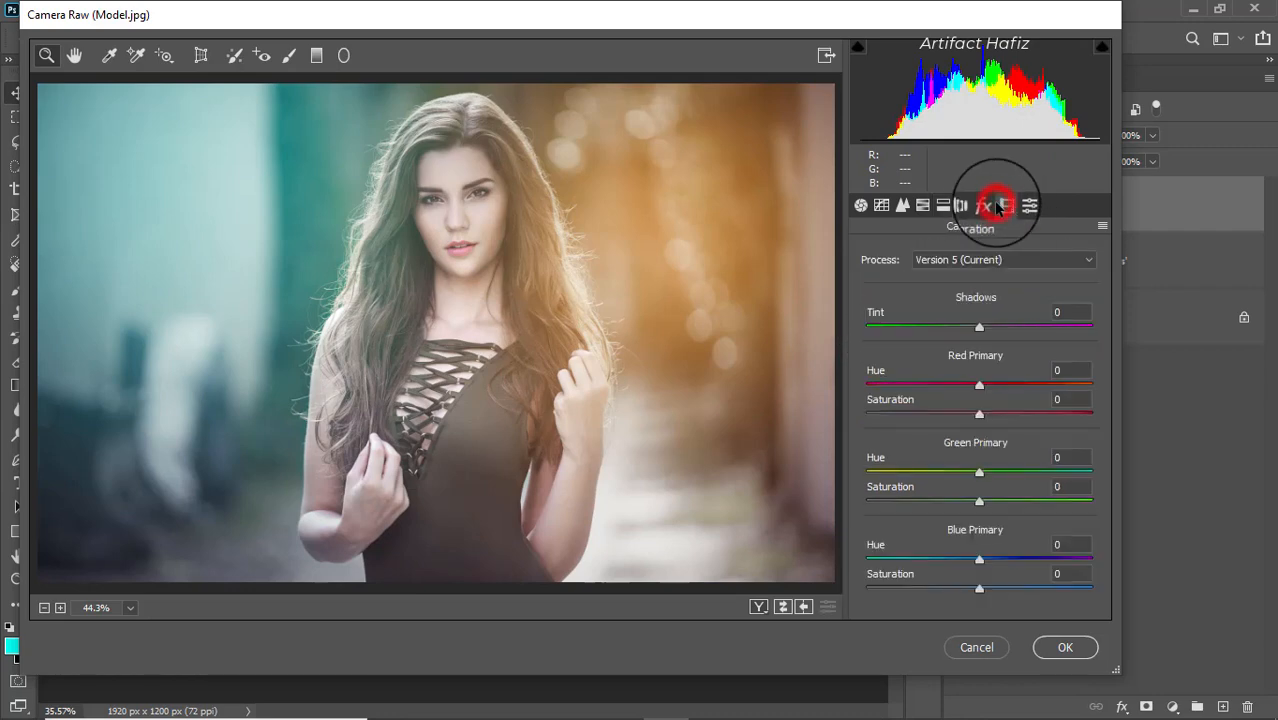
left_click_drag(980, 383, 958, 393)
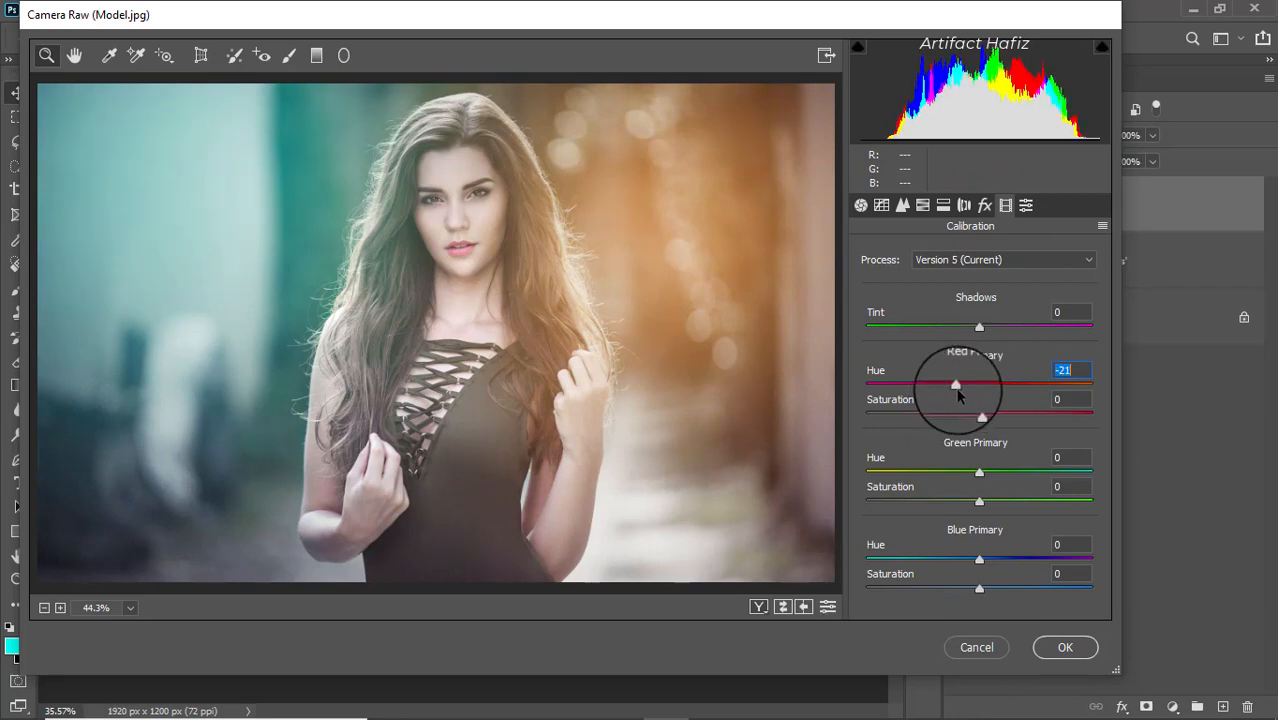
left_click_drag(979, 470, 986, 474)
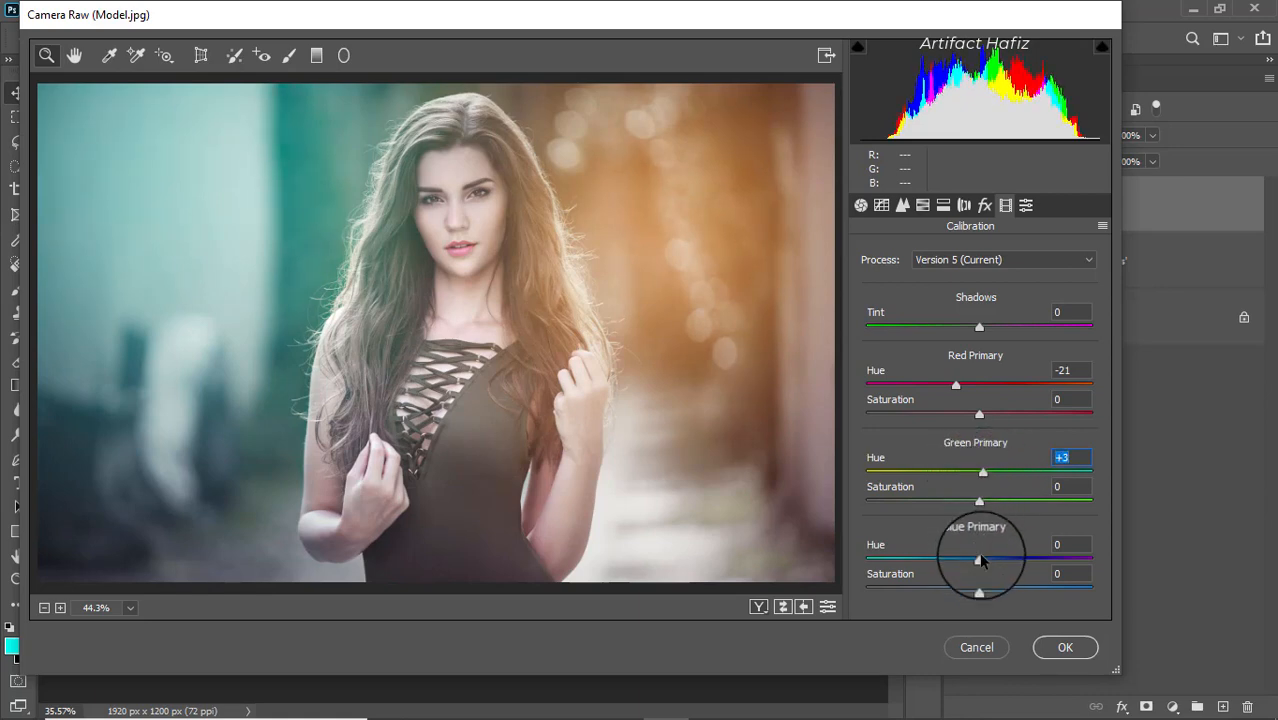
left_click_drag(979, 558, 970, 591)
left_click(1062, 647)
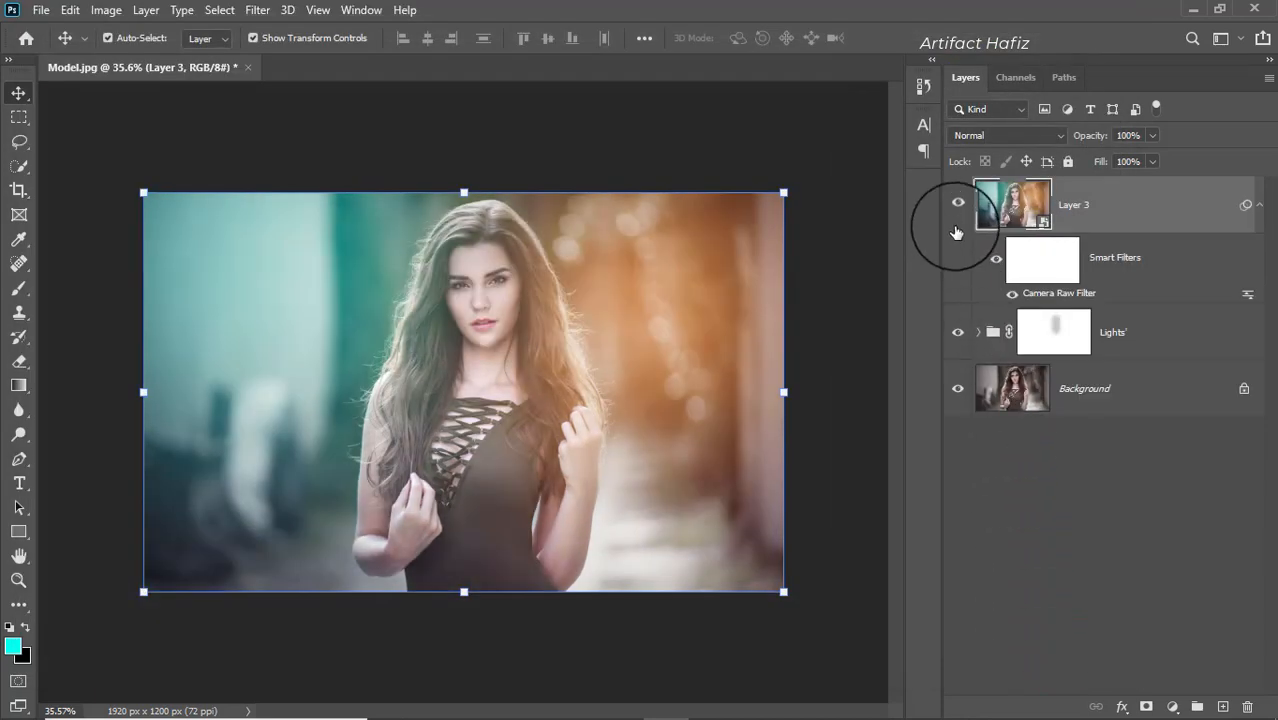
left_click(957, 210)
left_click(957, 210)
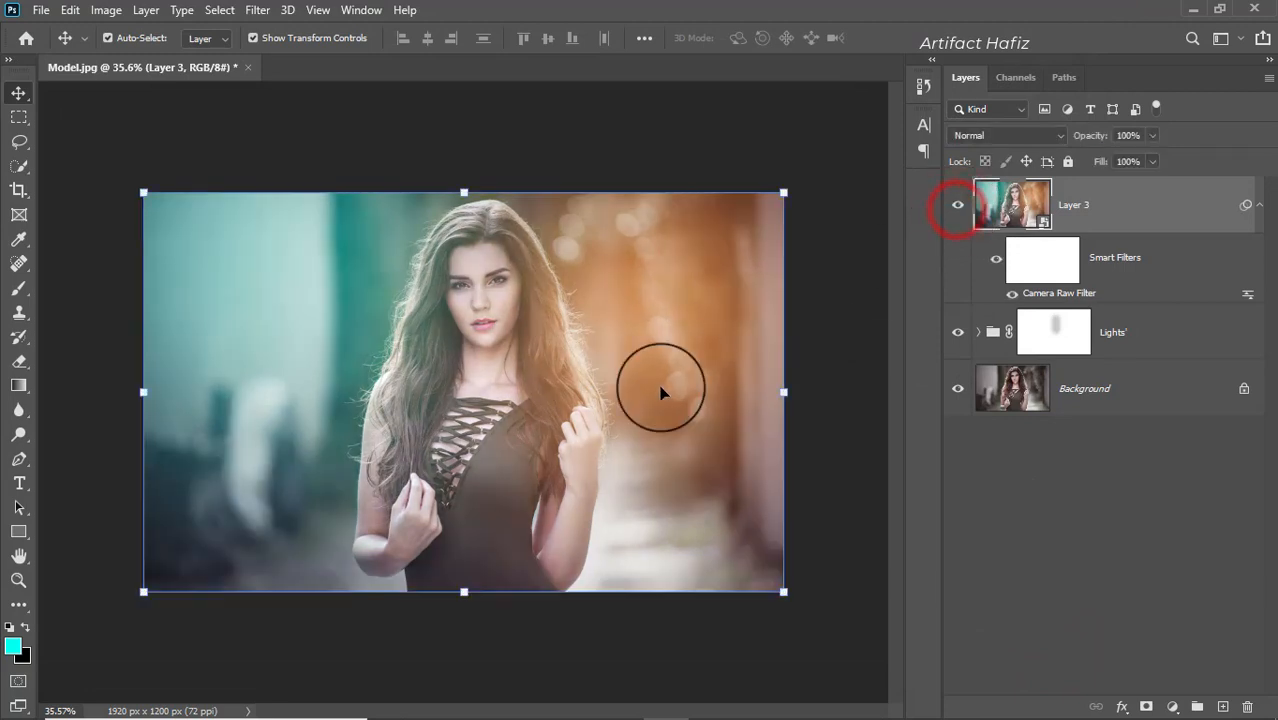
Step: Add a Color Lookup adjustment layer above Layer 3 using the Crisp_Warm.look 3D LUT
left_click(1118, 205)
left_click(1172, 707)
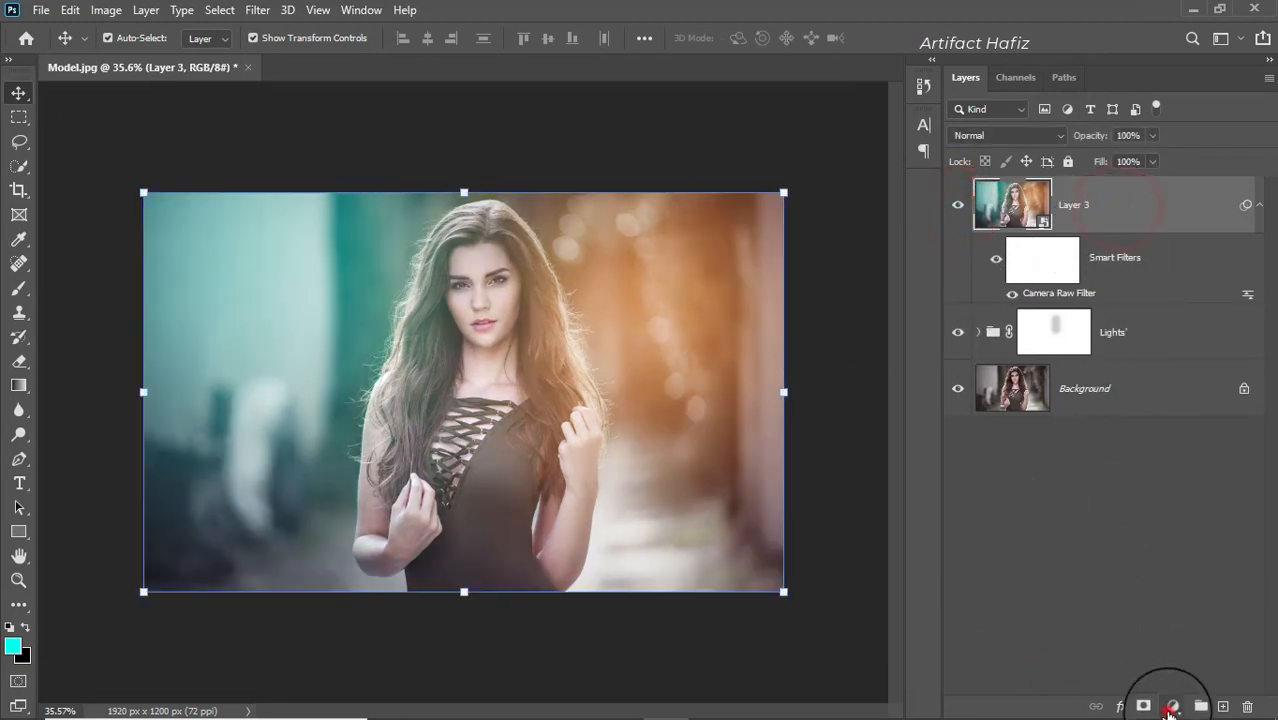
left_click(1178, 610)
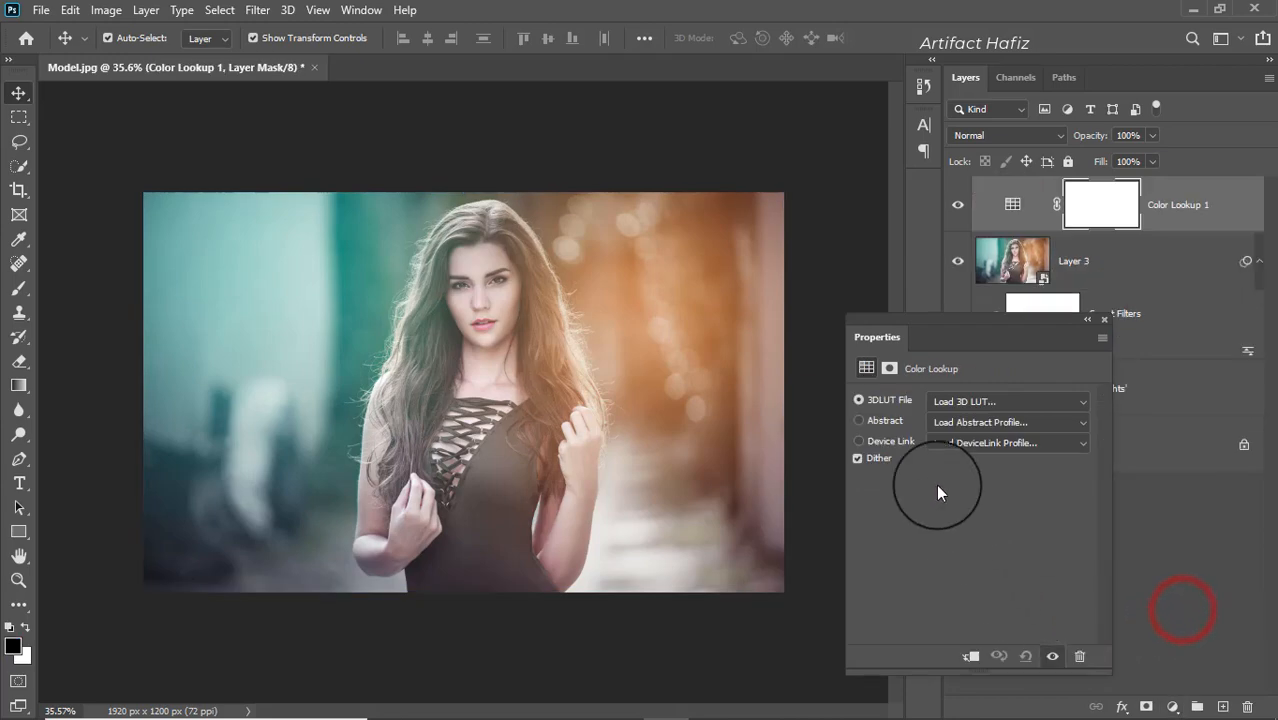
left_click(945, 401)
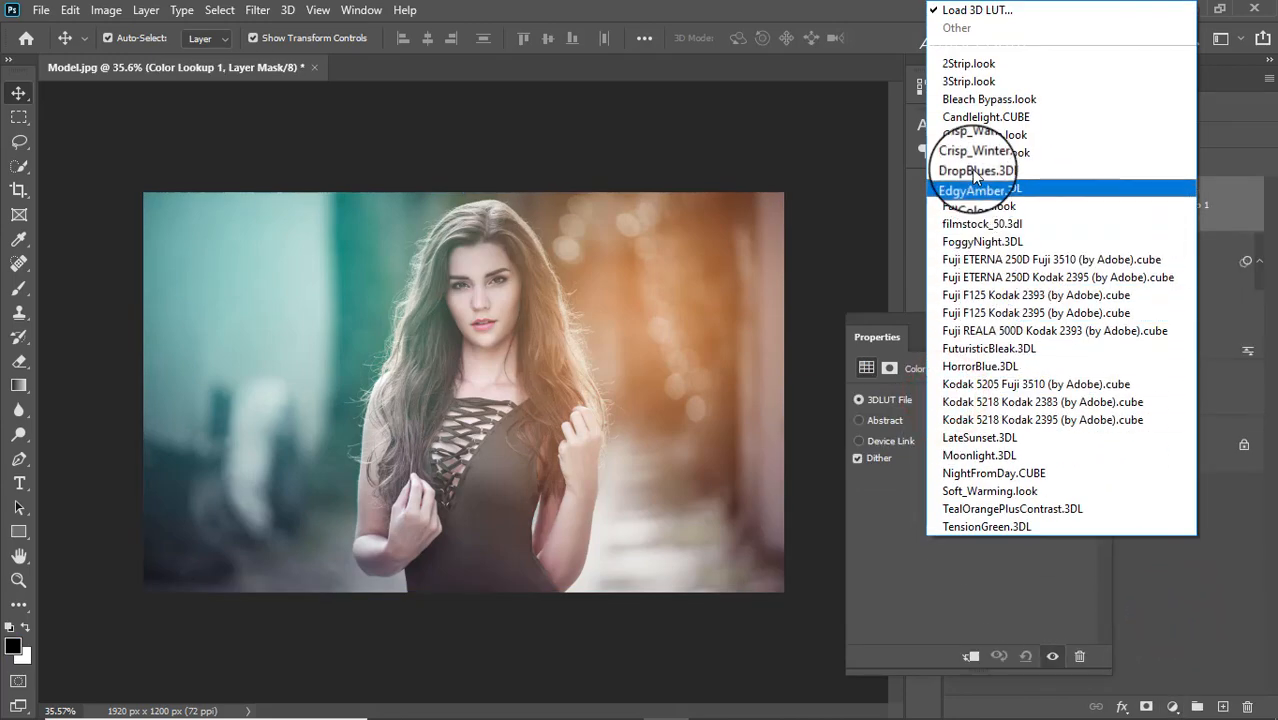
left_click(972, 140)
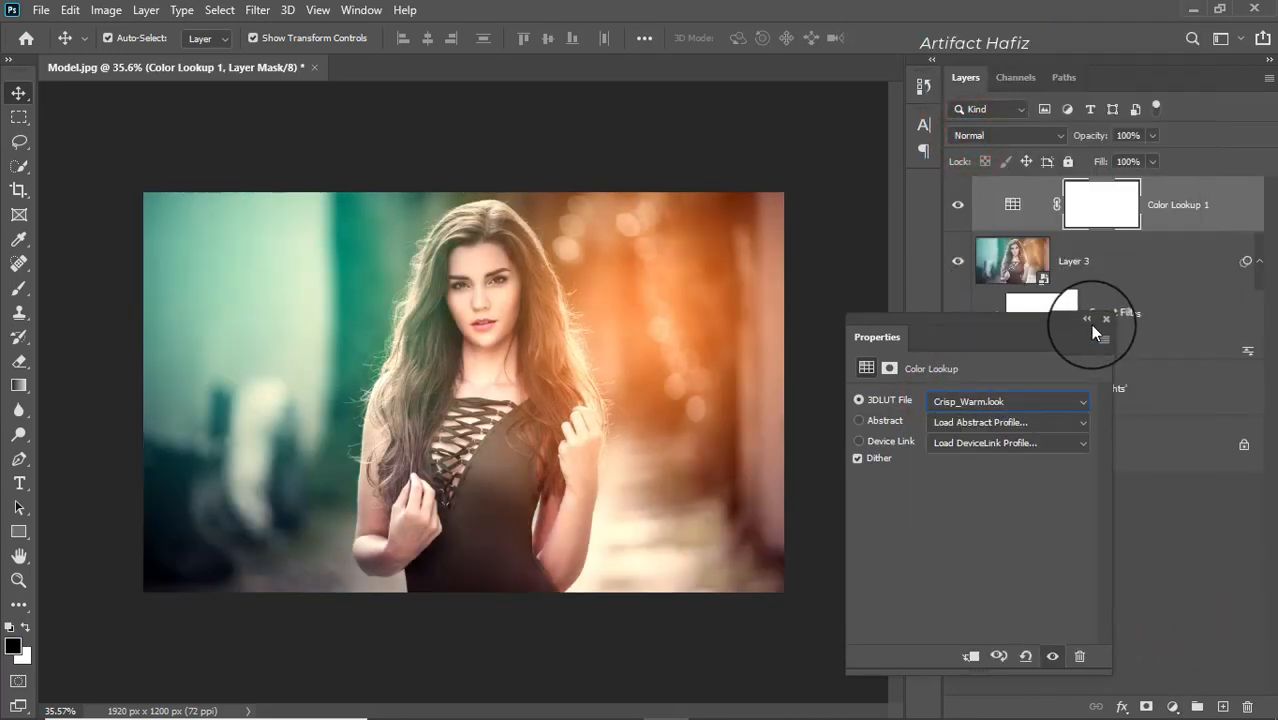
left_click(1099, 318)
Step: Set the Crisp_Warm Color Lookup layer to Luminosity blending at 9% opacity
left_click(1003, 135)
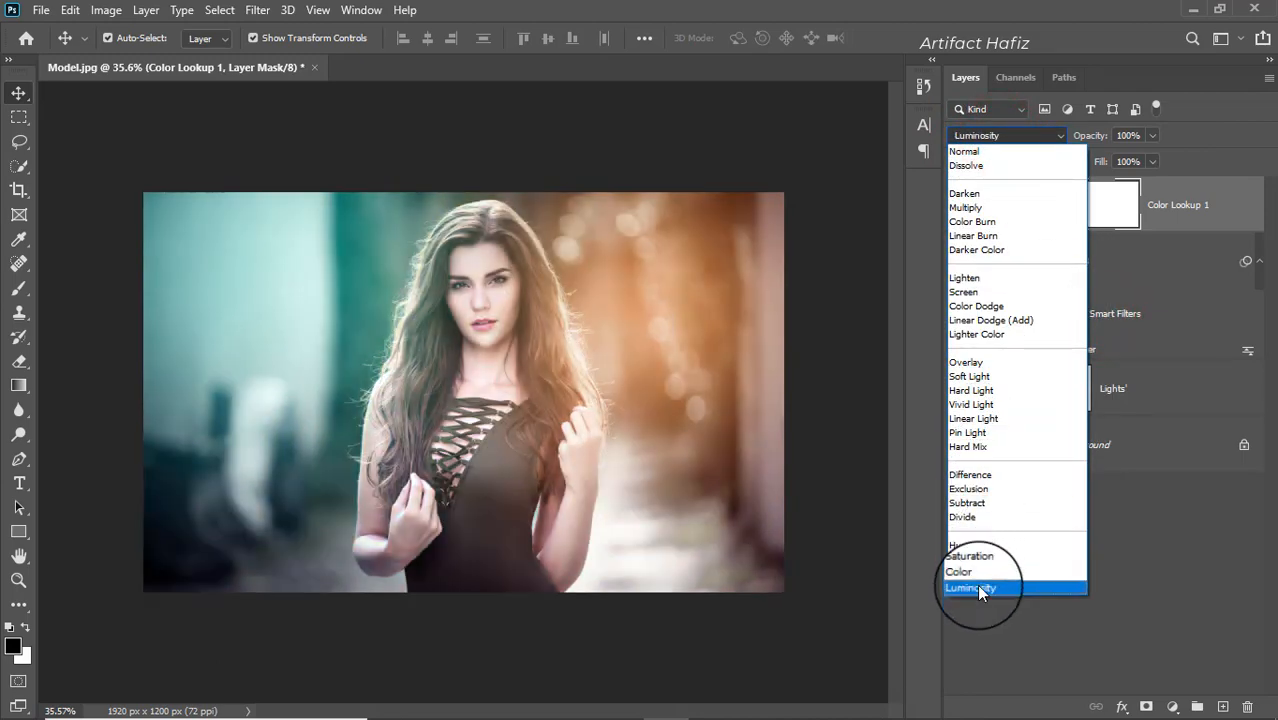
left_click(976, 586)
left_click(1170, 206)
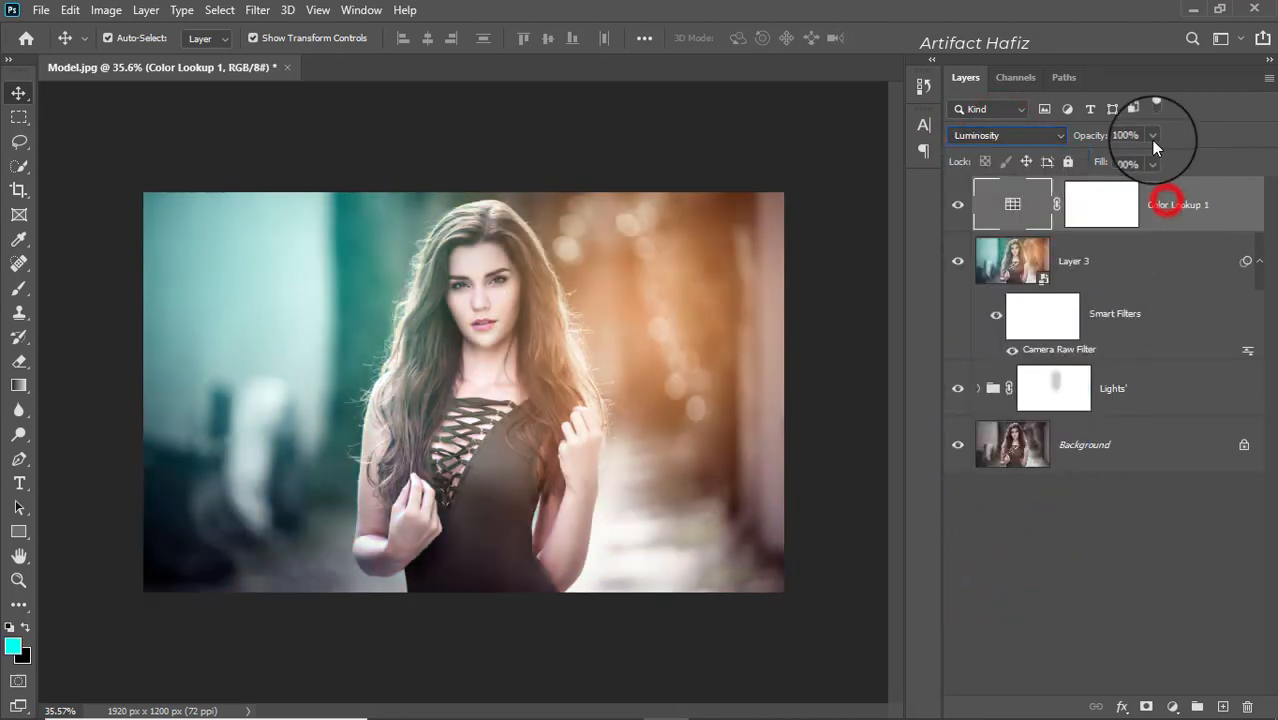
left_click(1152, 134)
left_click_drag(1111, 158, 1075, 163)
left_click(1170, 206)
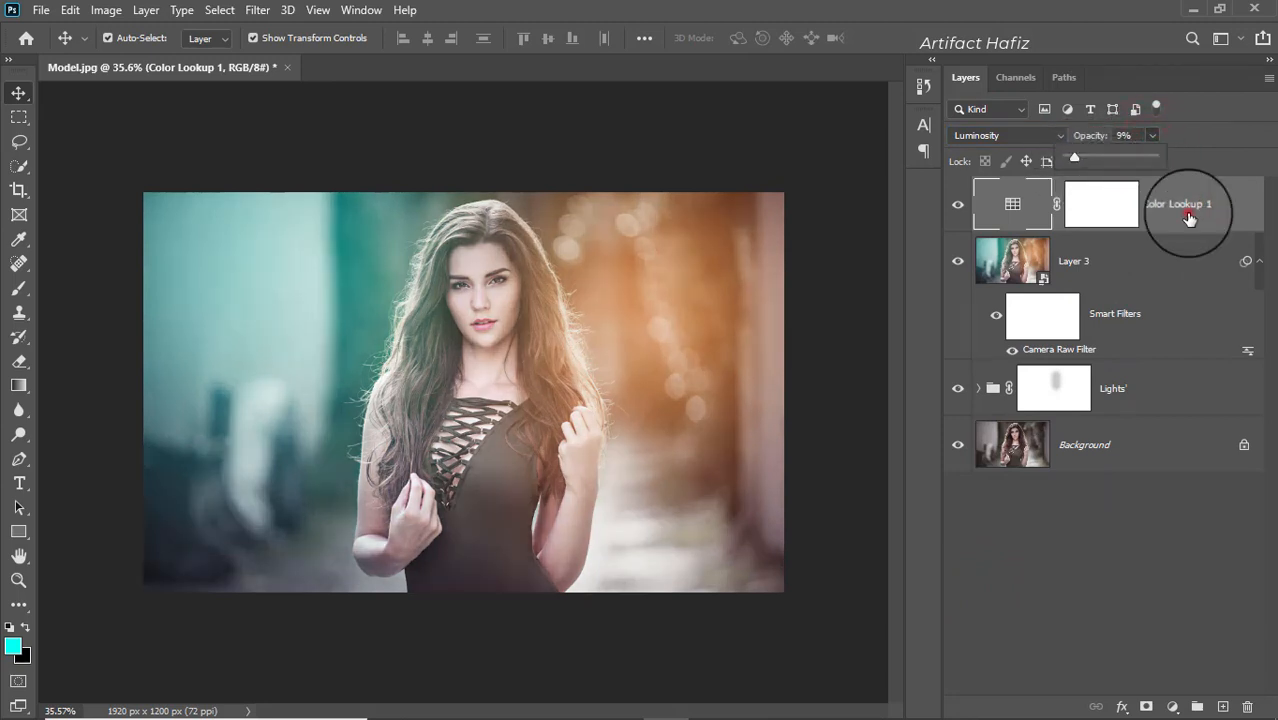
Step: Add a second Color Lookup adjustment layer using the Soft_Warming.look 3D LUT
left_click(1172, 706)
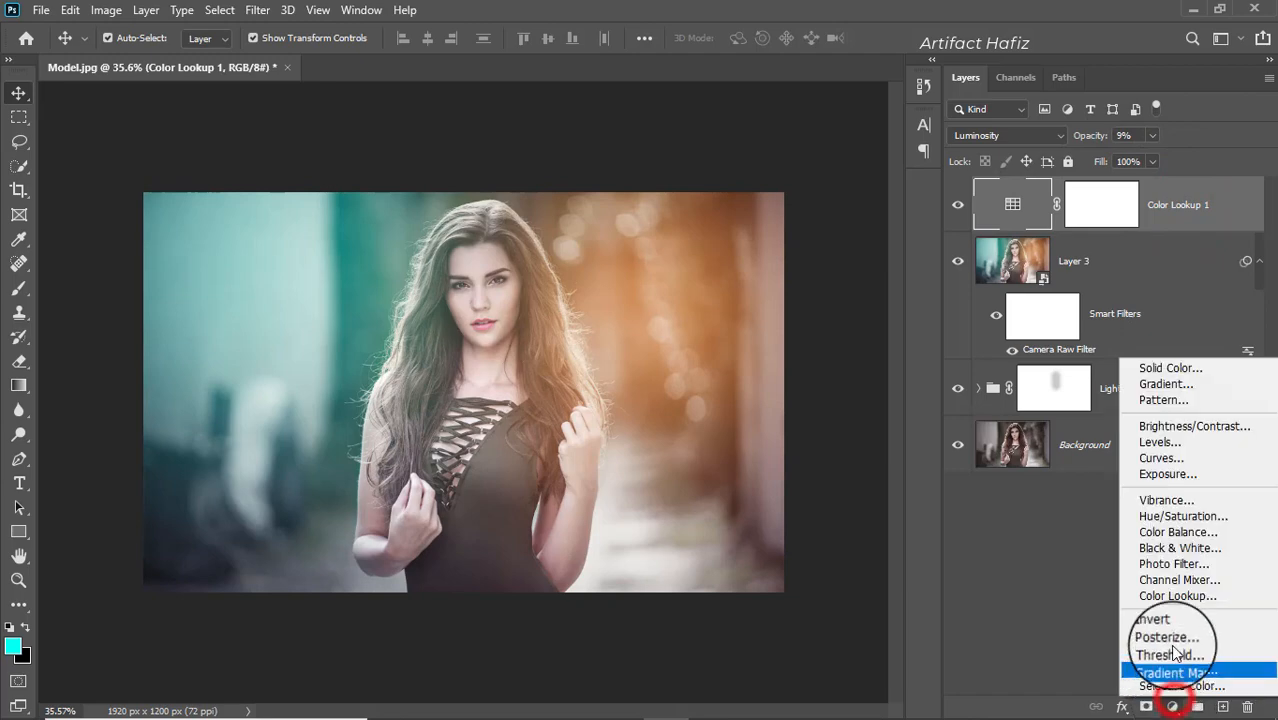
left_click(1168, 594)
left_click(962, 399)
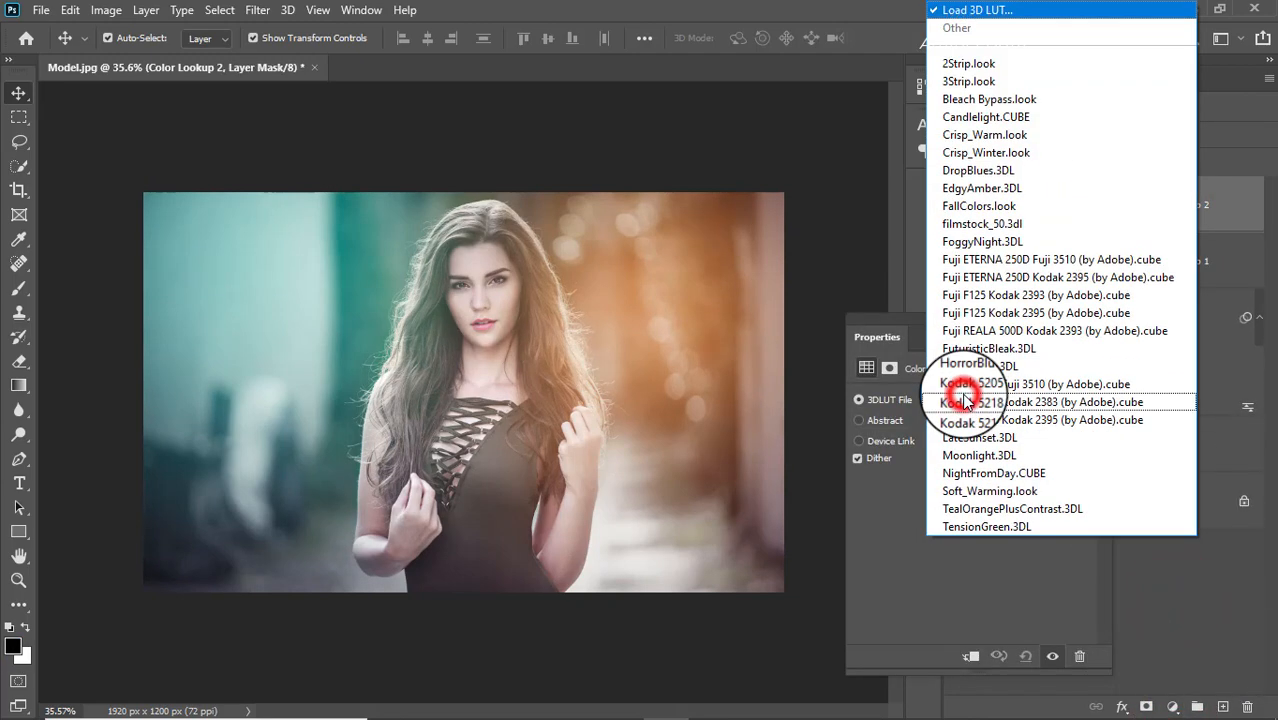
left_click(978, 490)
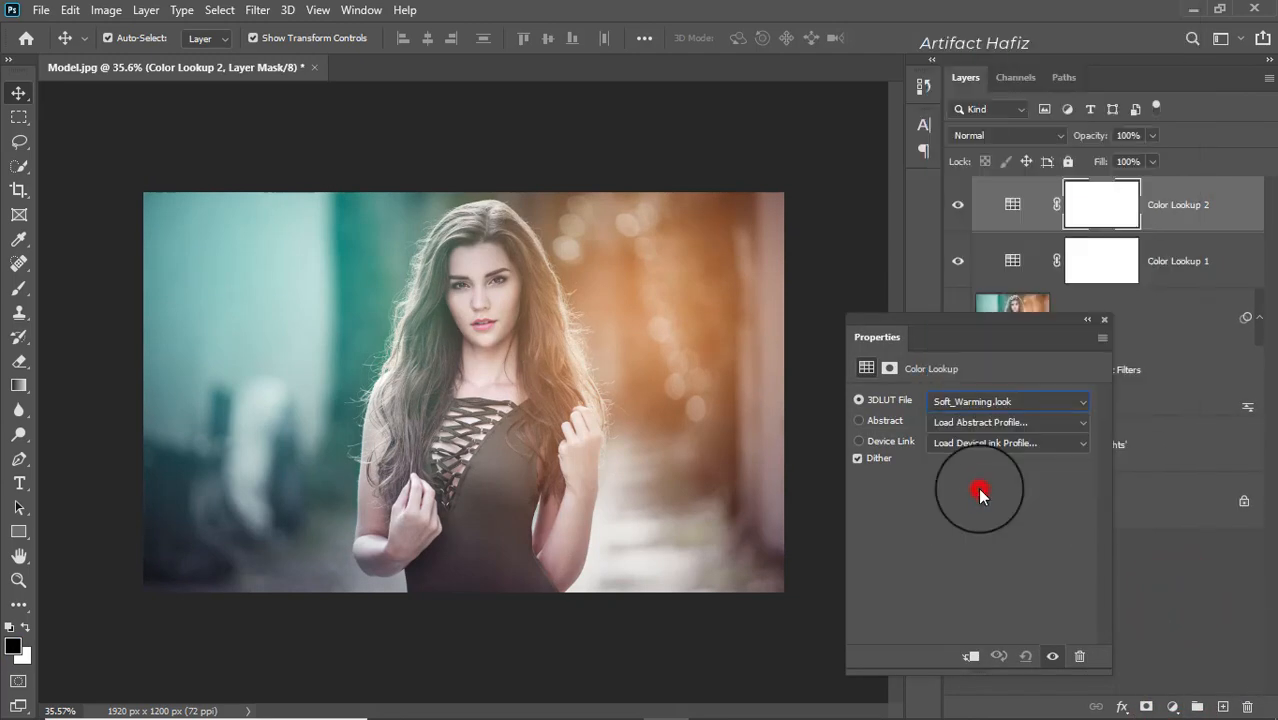
left_click(1104, 322)
Step: Reduce the opacity of the Soft_Warming Color Lookup layer to 22%
left_click(1160, 205)
left_click(1153, 135)
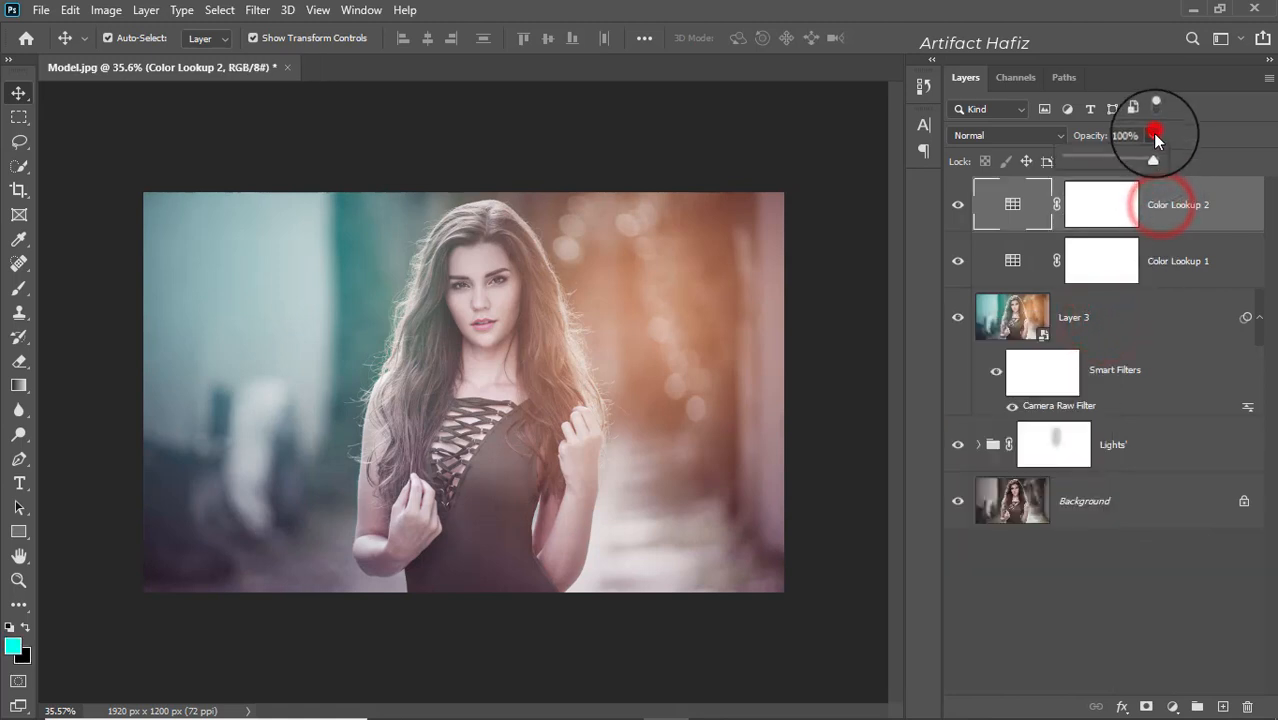
left_click_drag(1156, 158, 1089, 158)
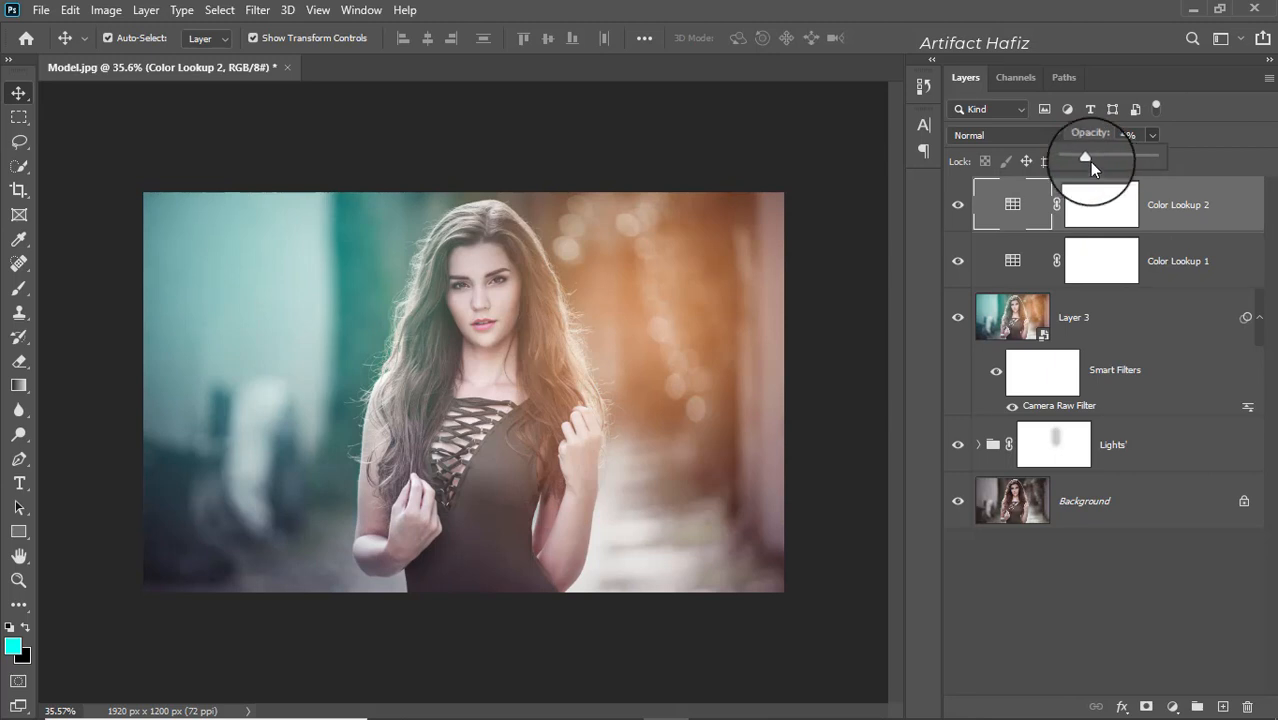
left_click(1172, 207)
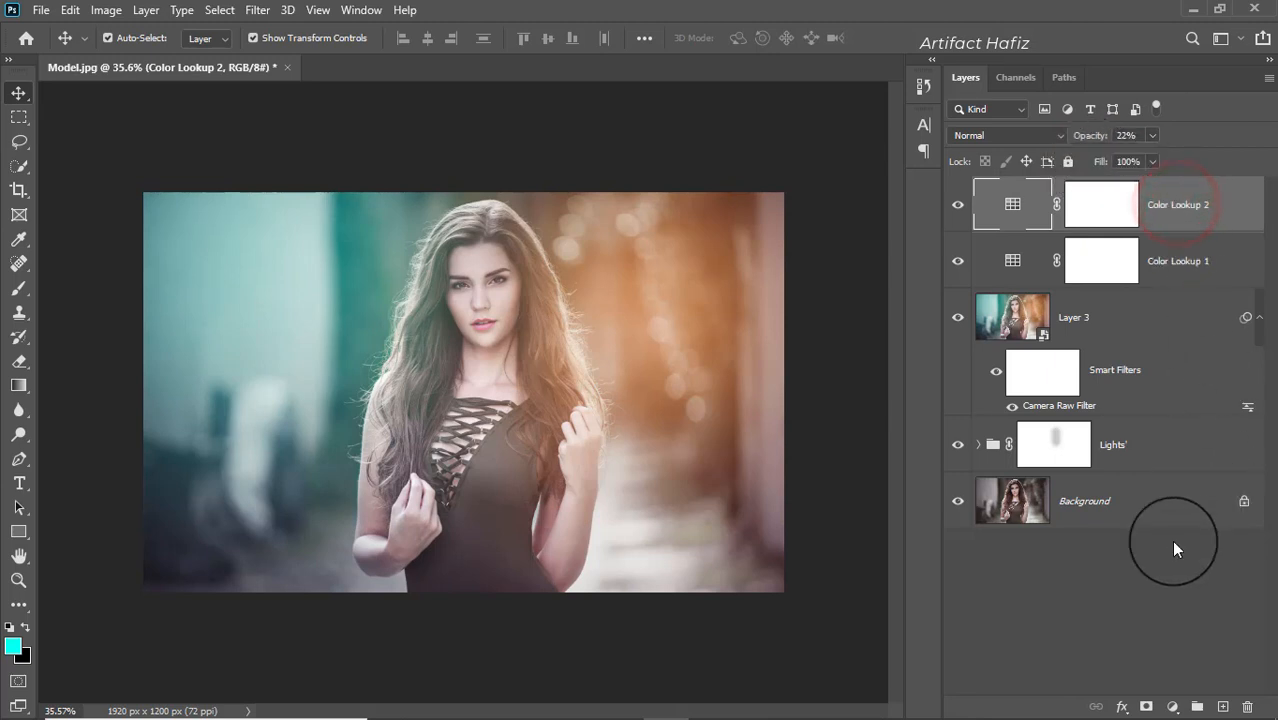
left_click(1172, 706)
left_click(1158, 486)
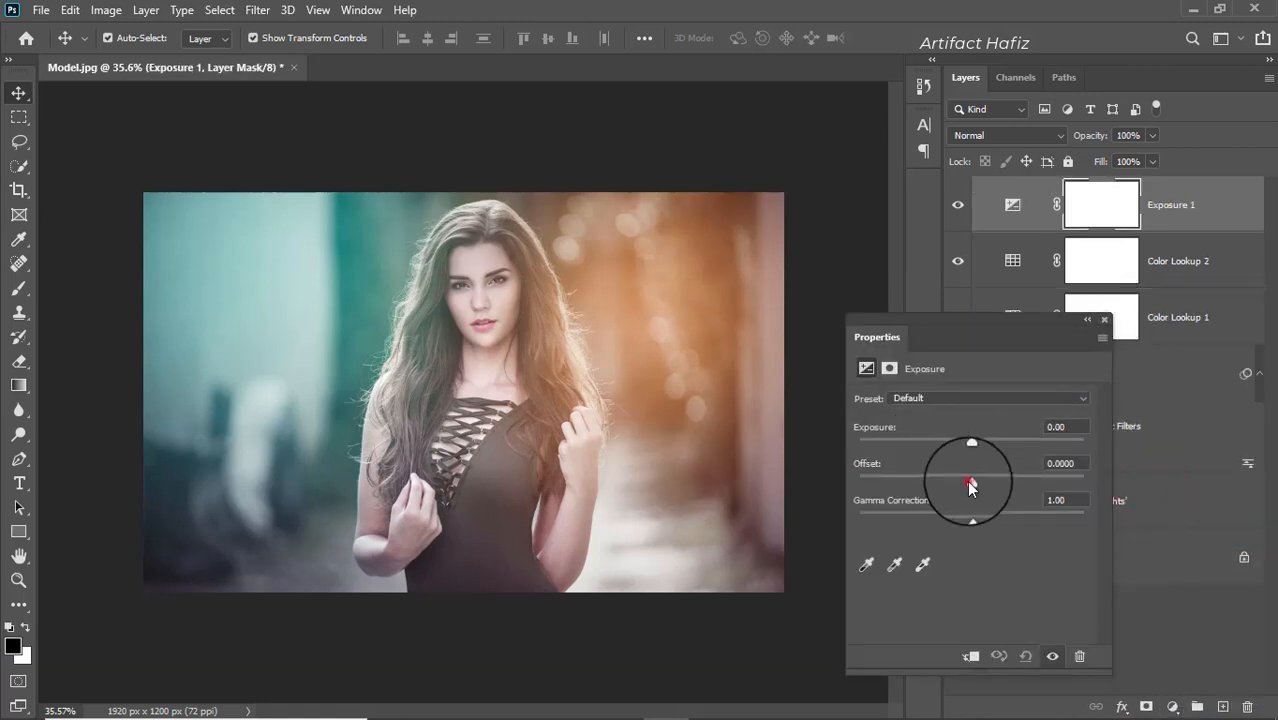
mouse_move(970, 483)
left_mouse_down()
mouse_move(948, 485)
mouse_move(969, 483)
left_mouse_up()
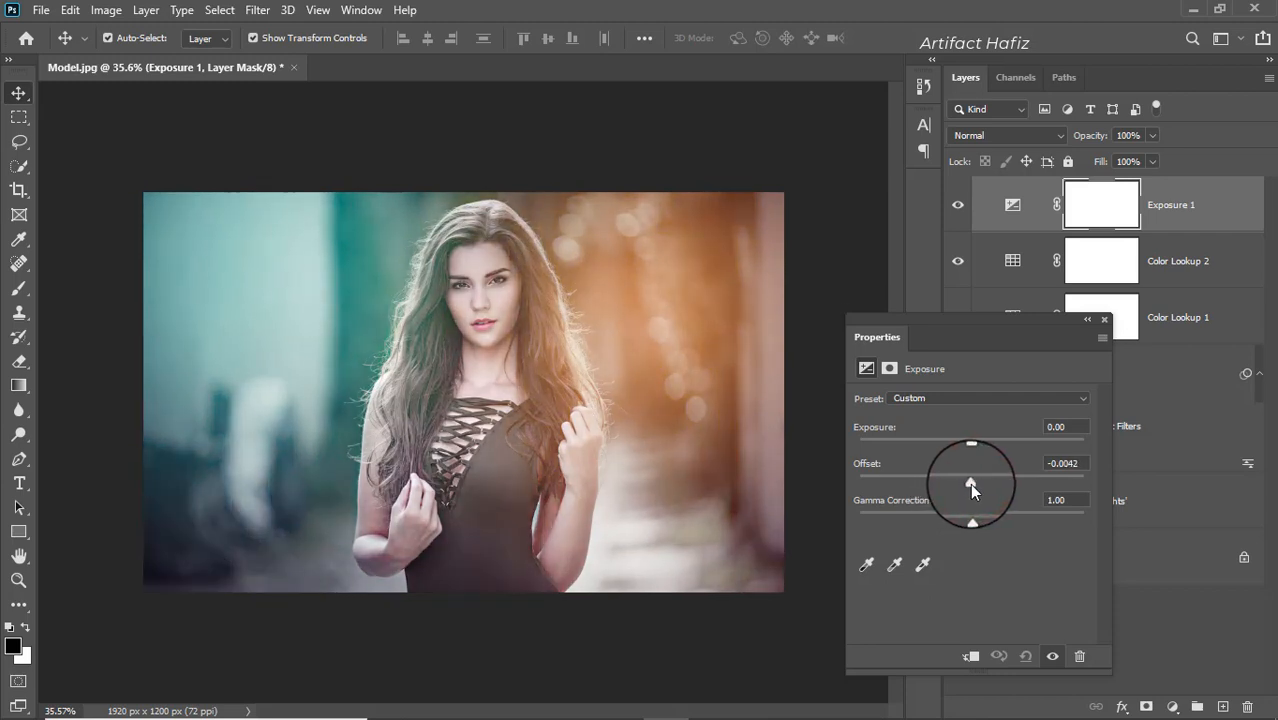
left_click(1105, 318)
left_click(1183, 210)
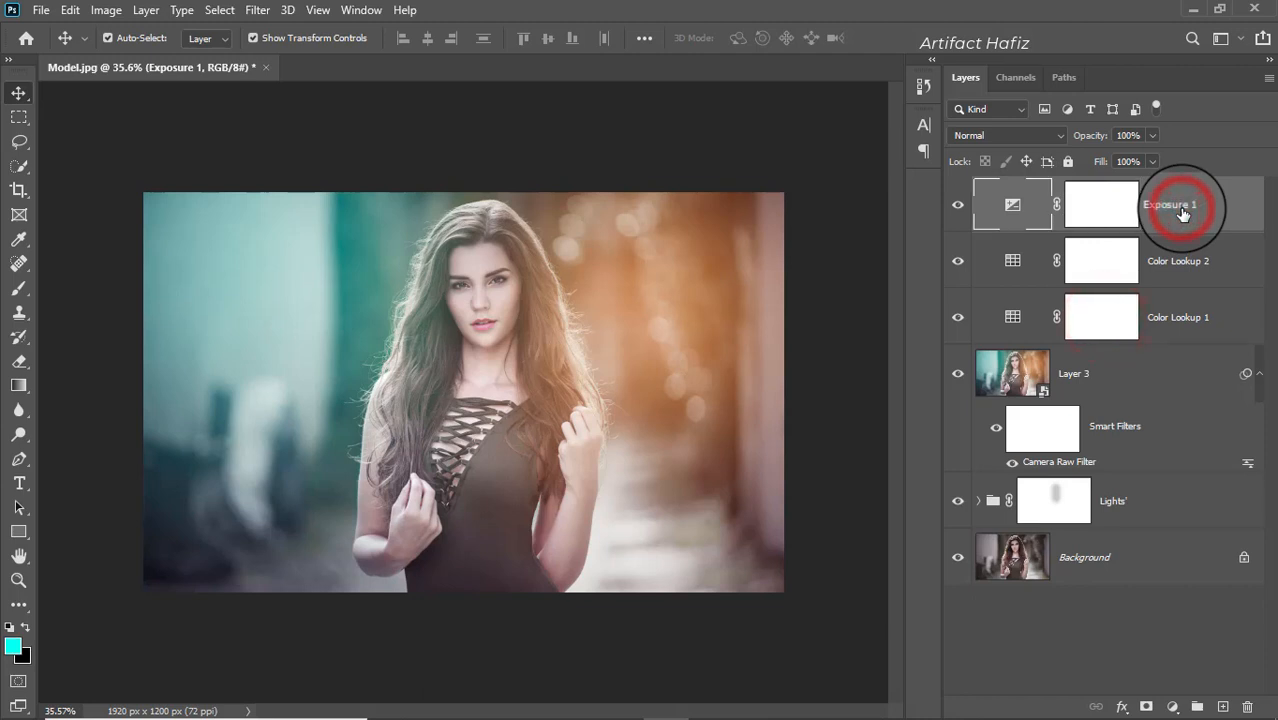
key("Delete")
Step: Add a Curves adjustment layer with a gentle RGB S-curve that darkens the shadows and lifts the highlights, comparing the image with and without it
left_click(1172, 707)
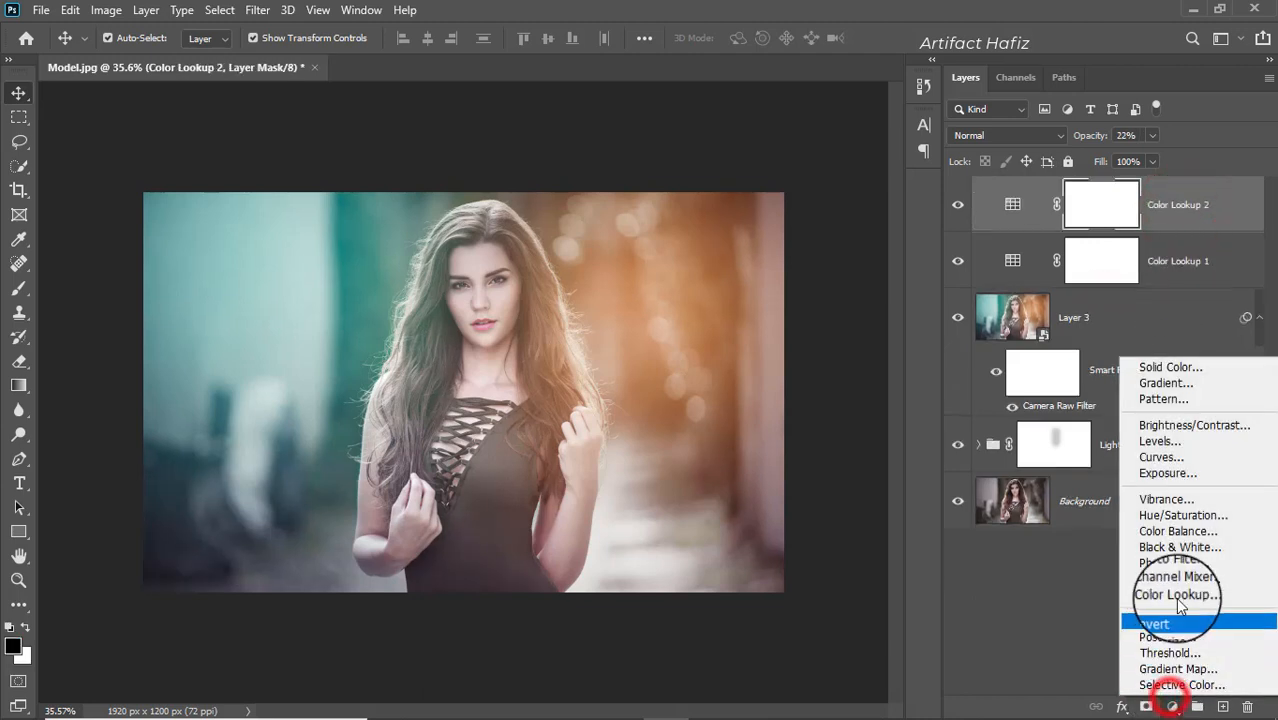
left_click(1172, 460)
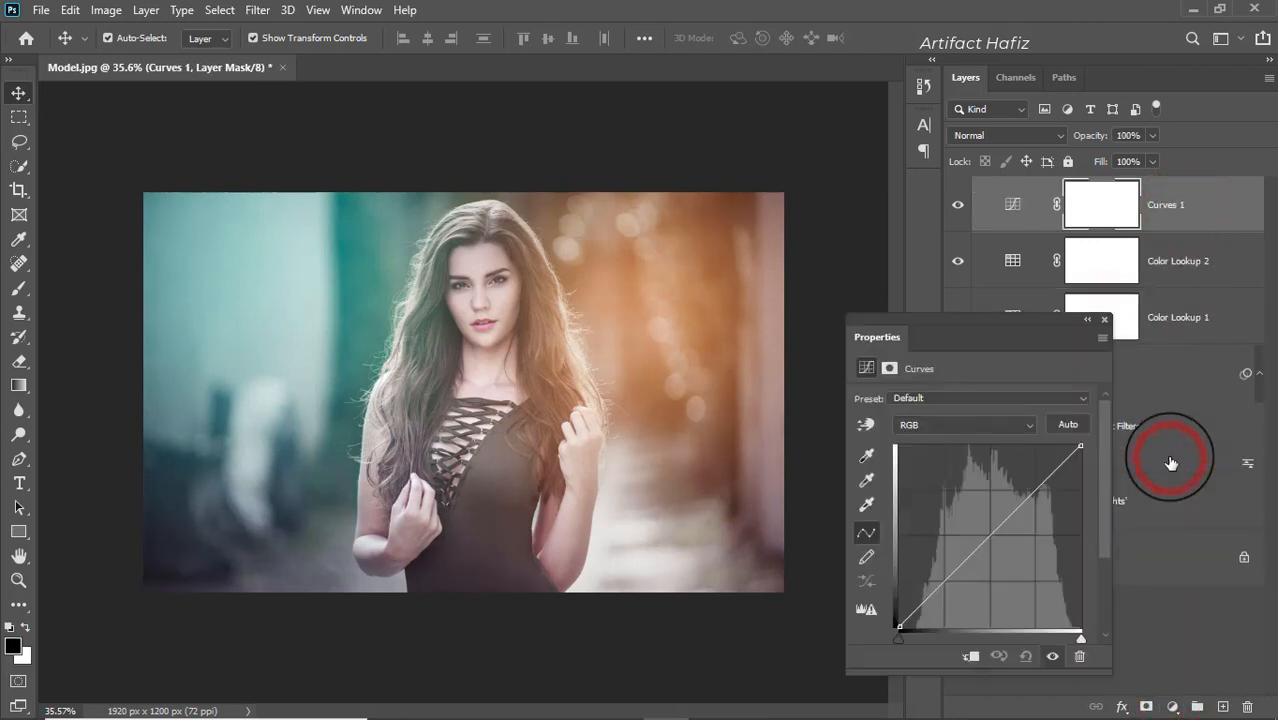
left_click_drag(943, 580, 950, 587)
left_click_drag(1033, 497, 1036, 491)
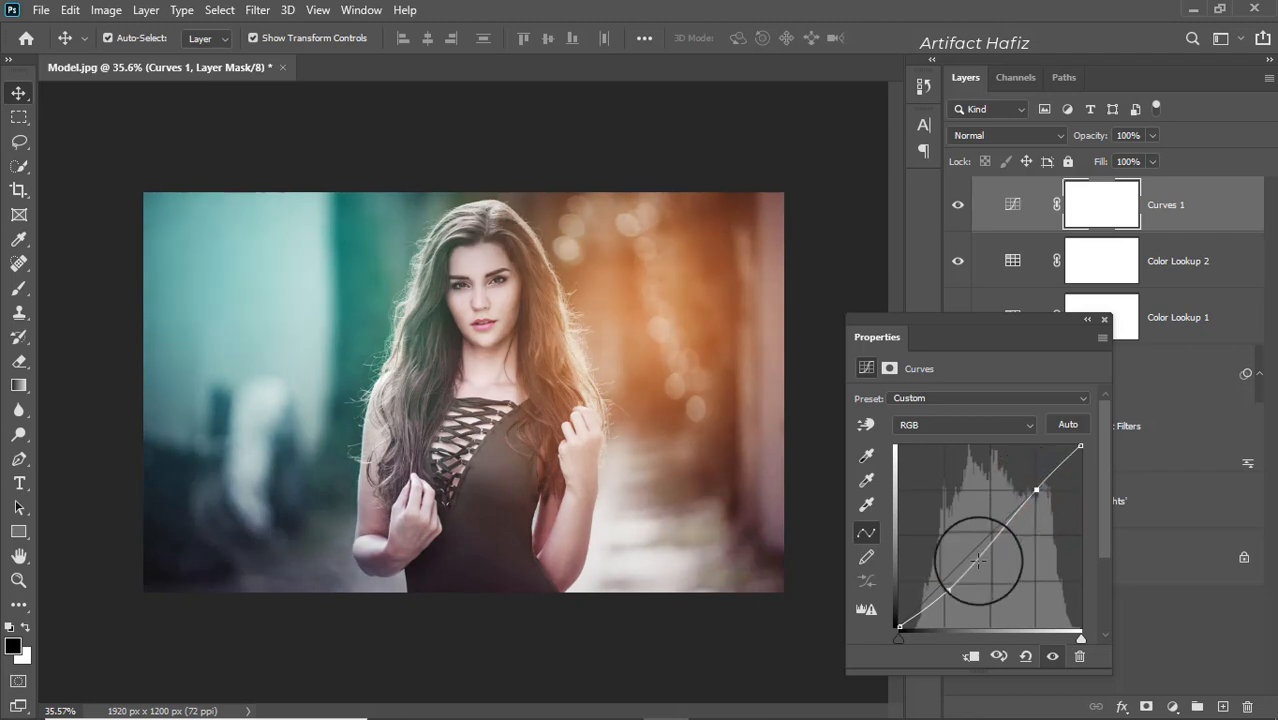
left_click(949, 590)
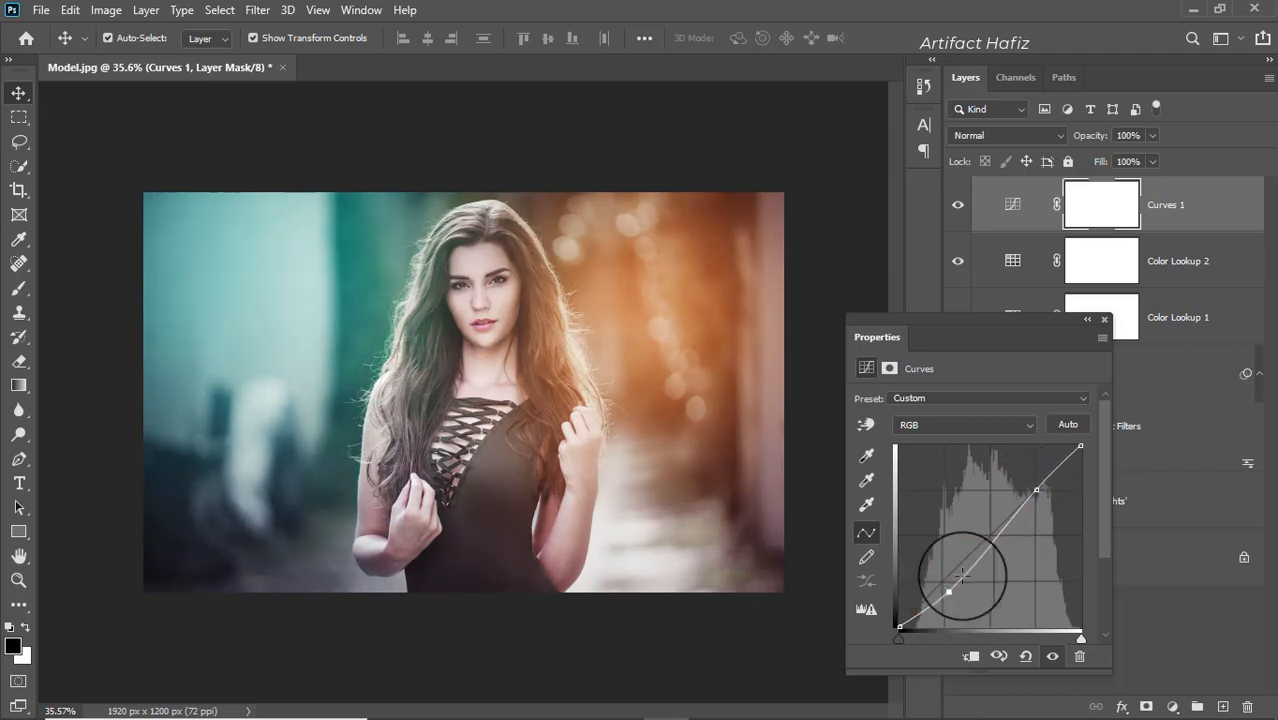
left_click_drag(1035, 489, 1036, 484)
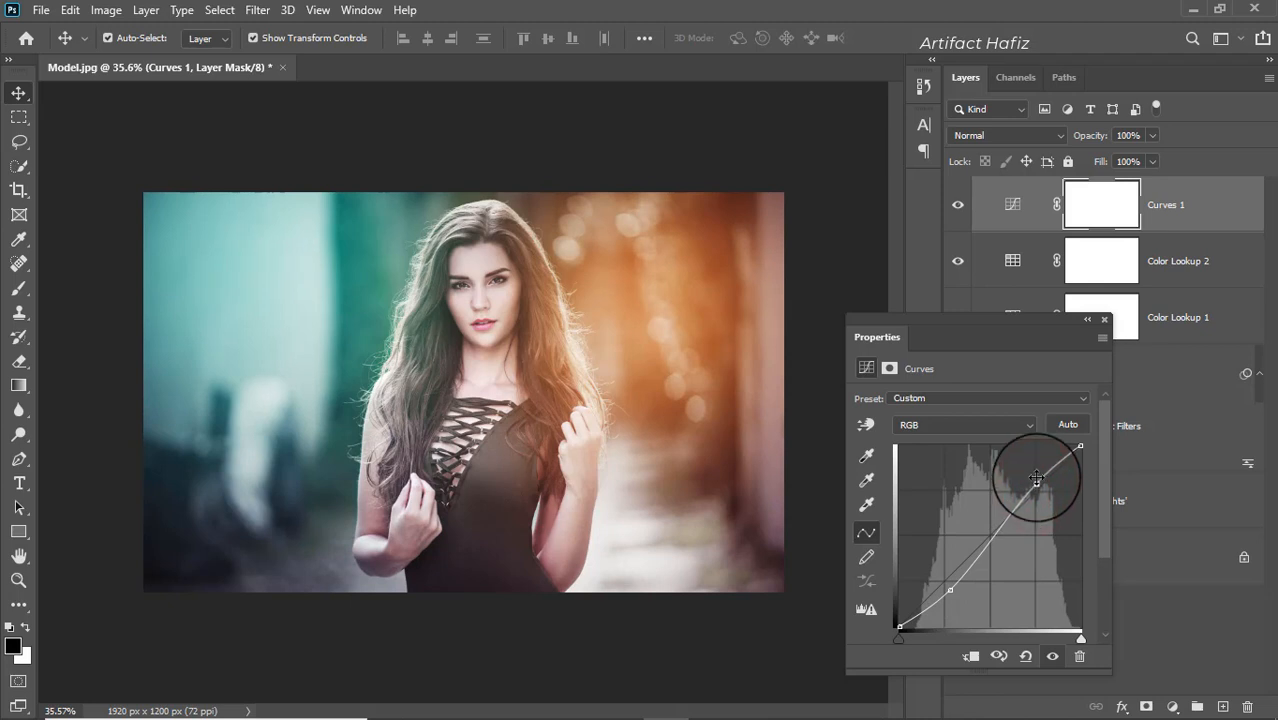
left_click(1104, 319)
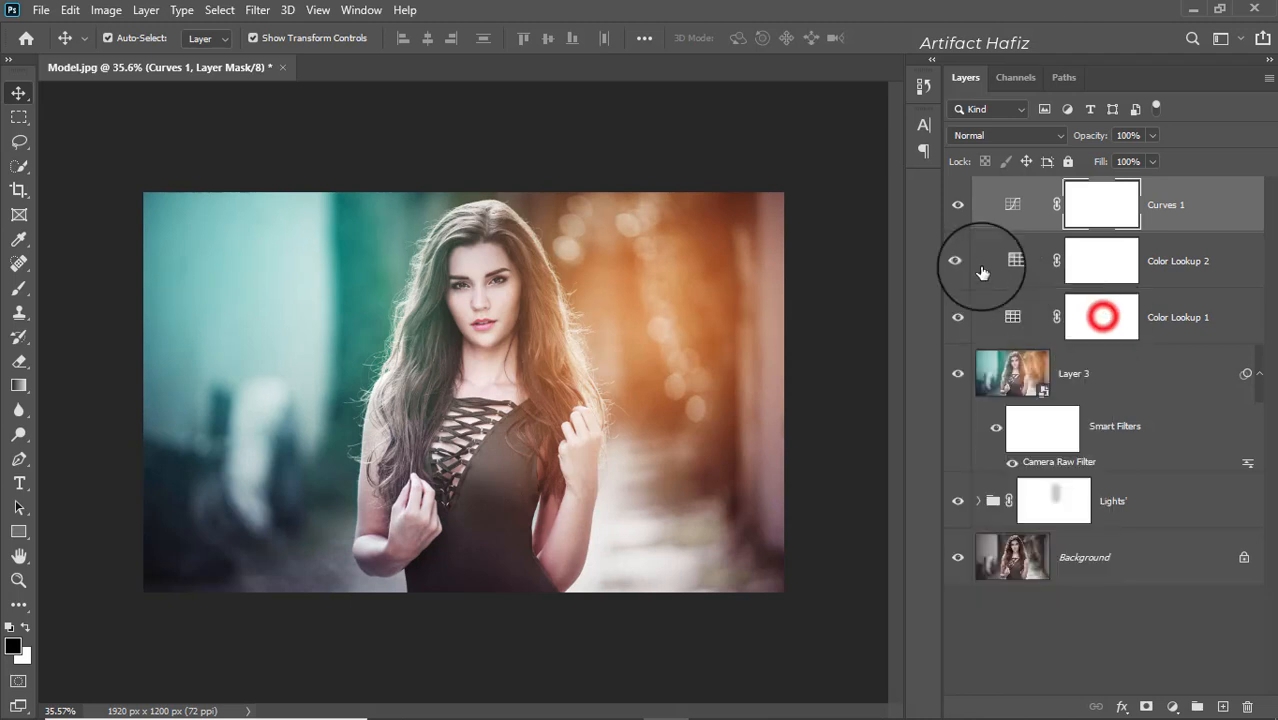
left_click(957, 205)
left_click(957, 205)
Step: Reduce the opacity of the Curves 1 adjustment layer to 60%
left_click(1215, 216)
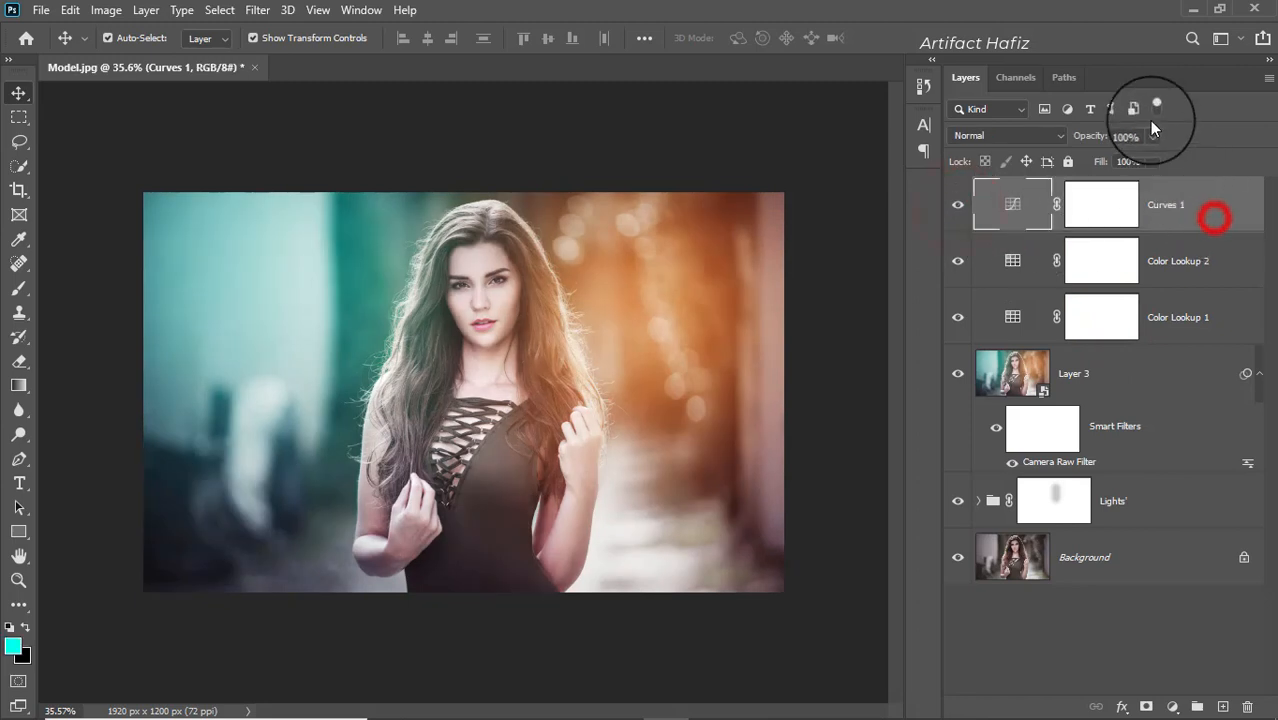
left_click(1153, 133)
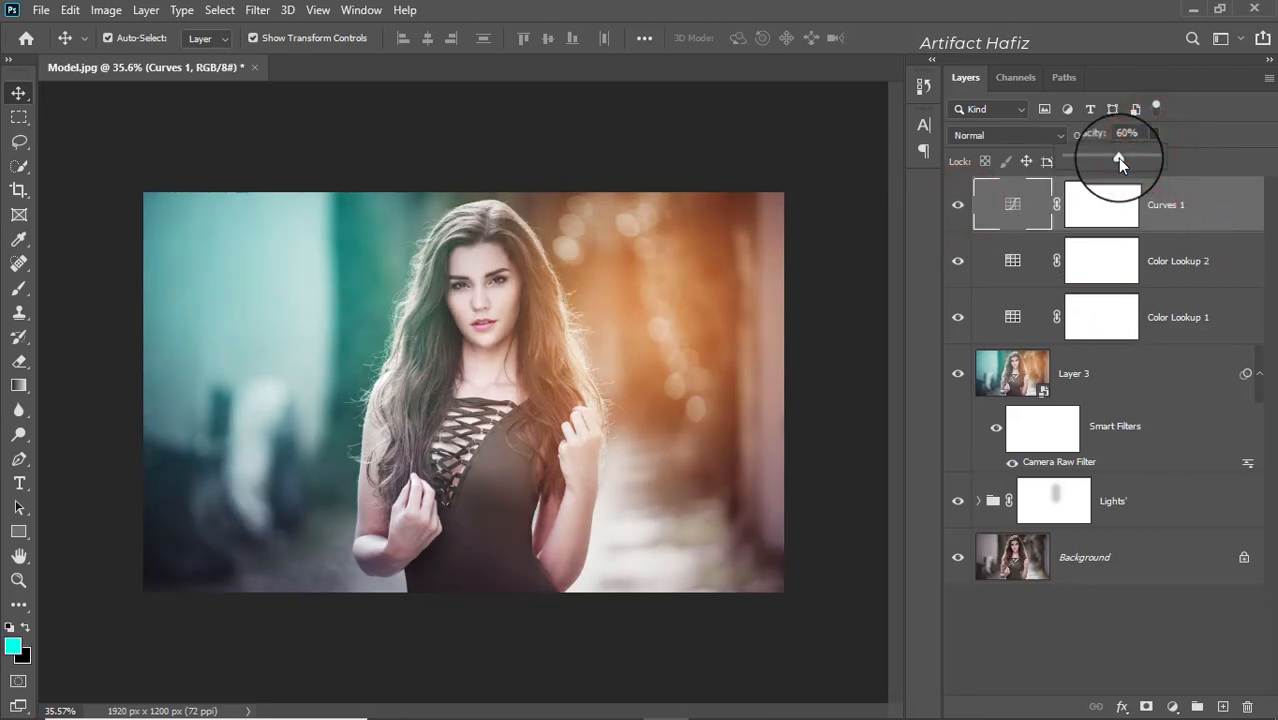
left_click(1164, 205)
Step: Add a Levels adjustment layer above Curves 1 with the RGB input black point at 9 and white point at 254
left_click(1172, 700)
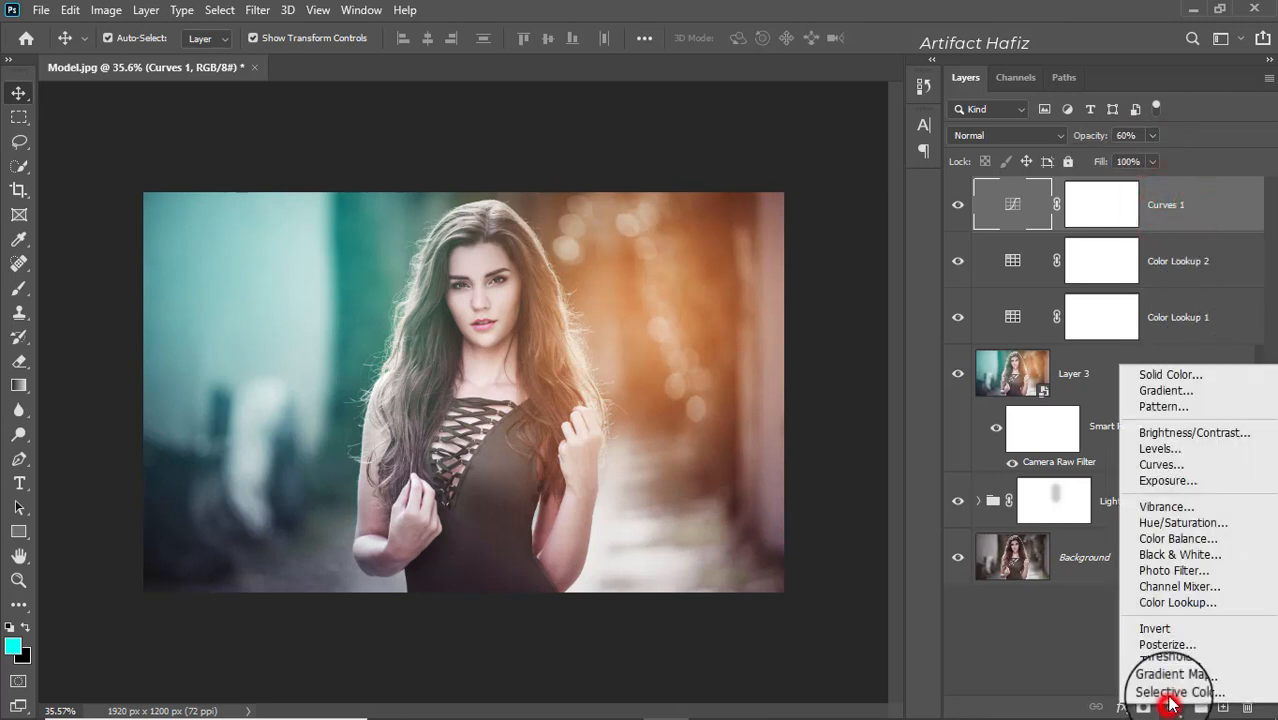
left_click(1160, 450)
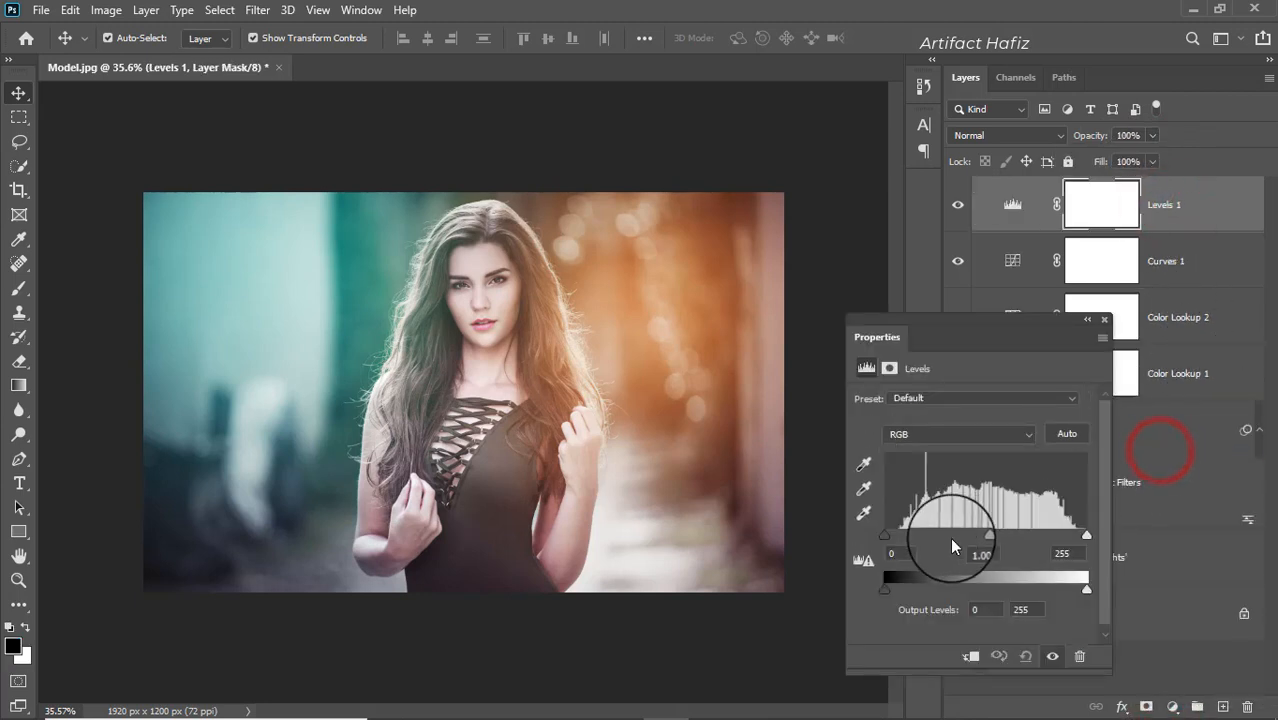
left_click_drag(886, 537, 893, 537)
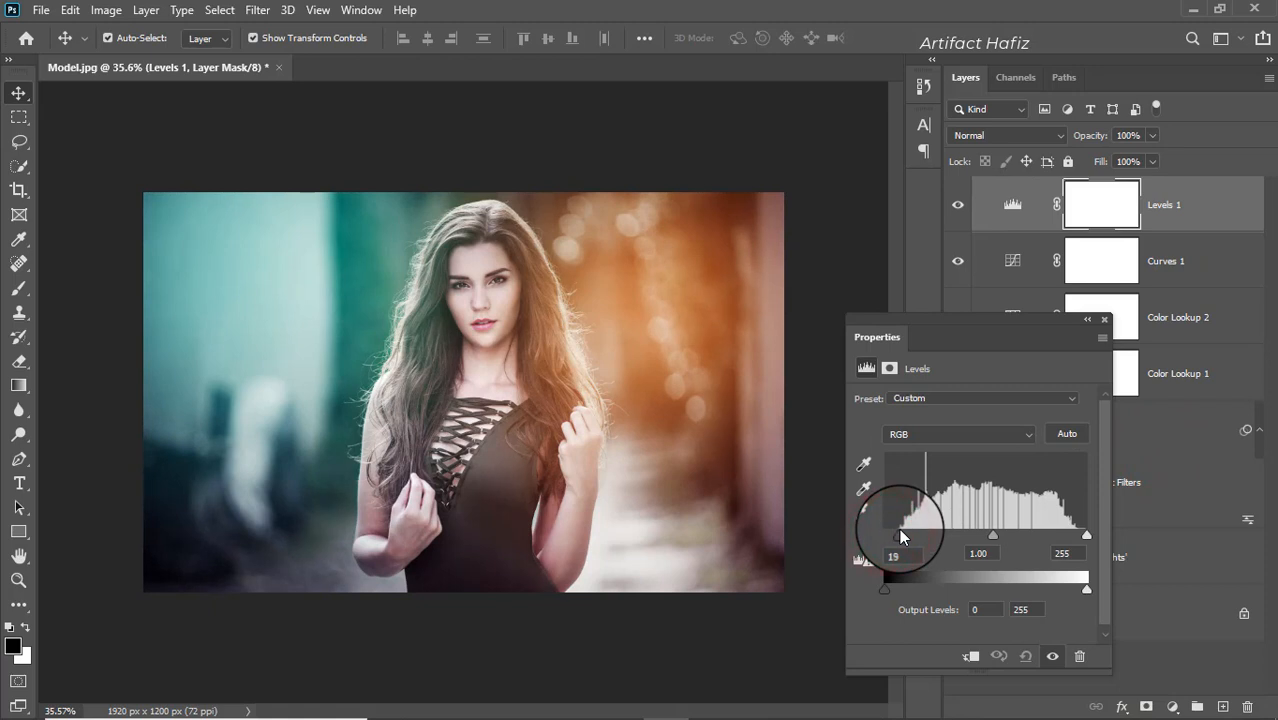
left_click_drag(892, 529, 891, 529)
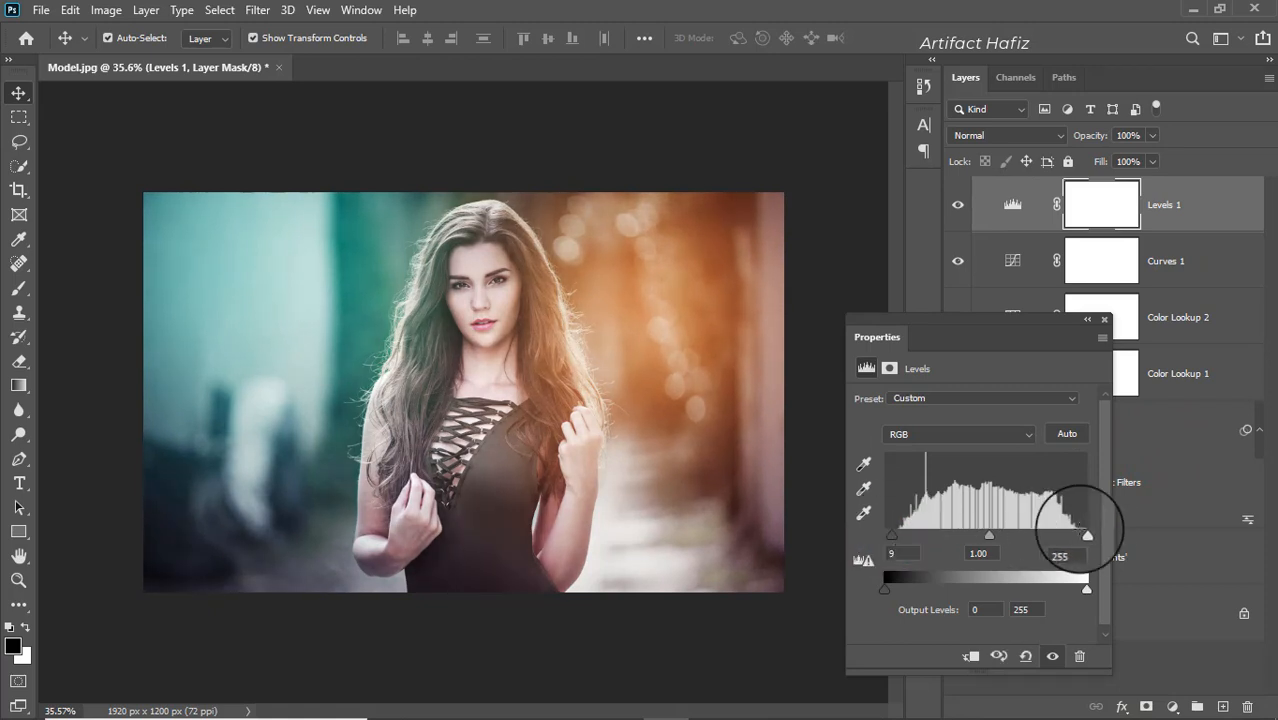
left_click_drag(1085, 535, 1088, 541)
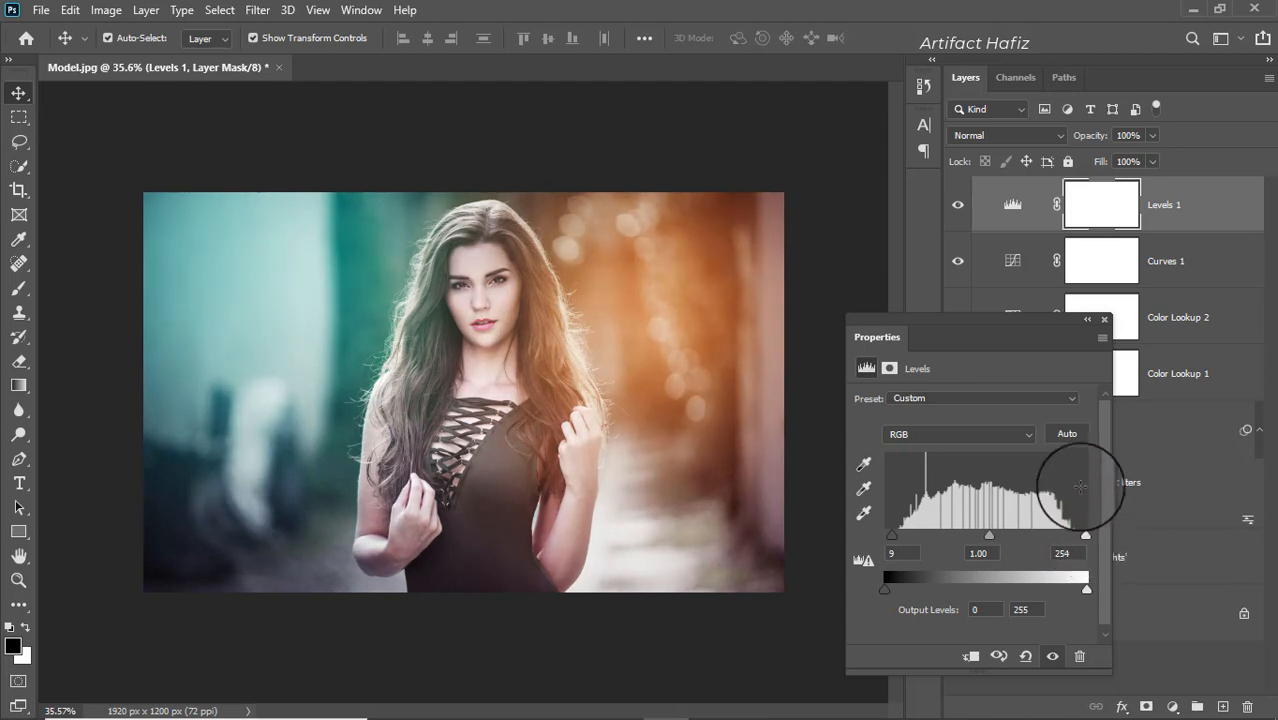
left_click(1104, 323)
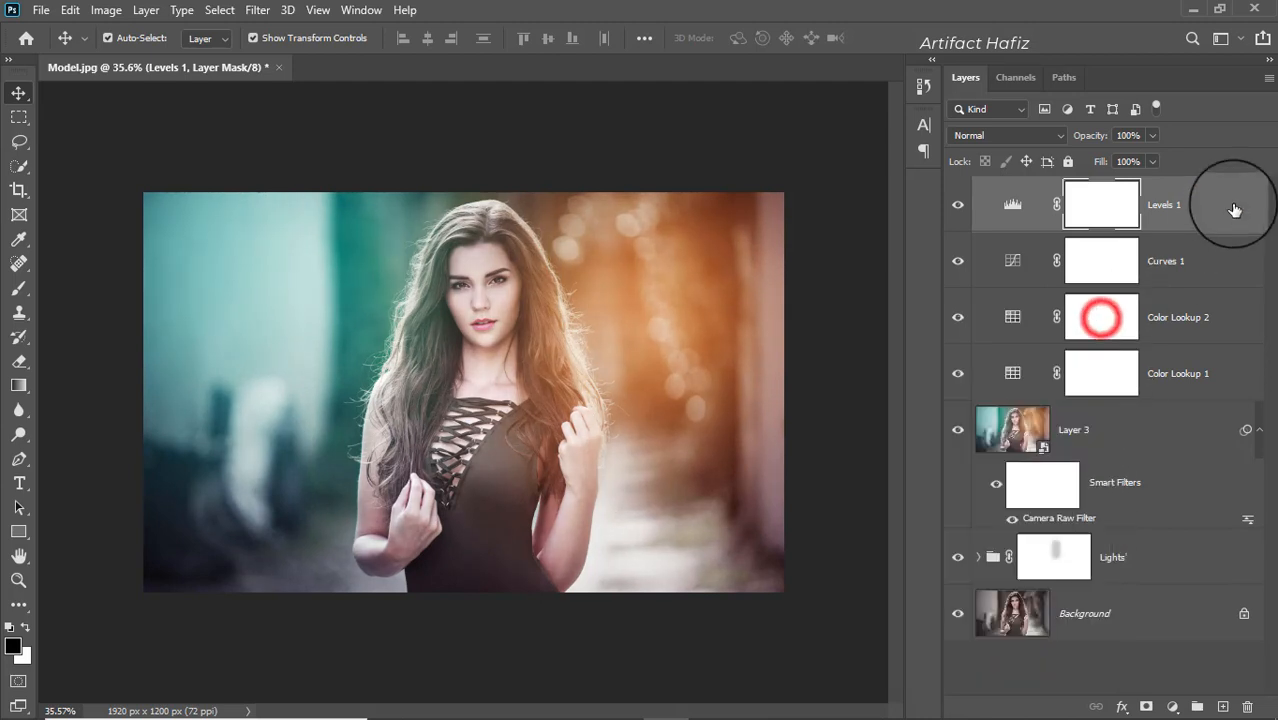
Step: Stamp all visible layers into a new layer above Levels 1 and convert it for smart filters
left_click(1209, 200)
key("ctrl+alt+shift+e")
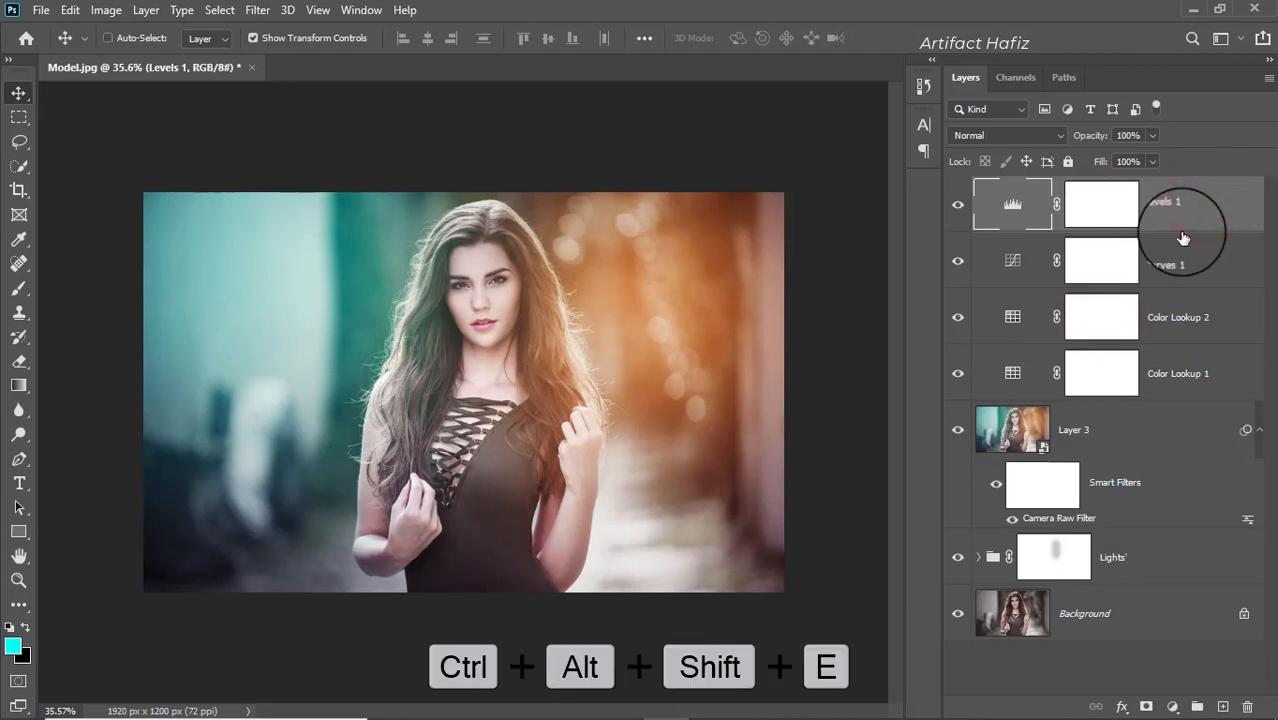
left_click(1088, 204)
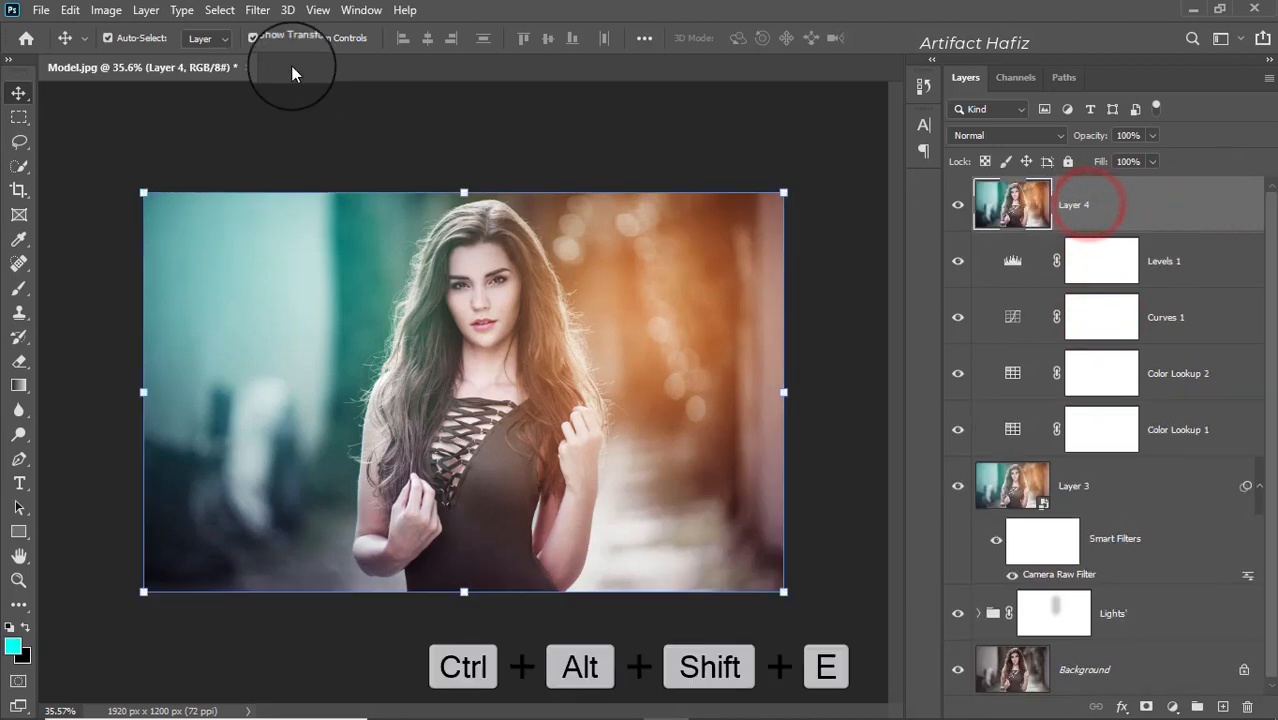
left_click(257, 10)
left_click(268, 49)
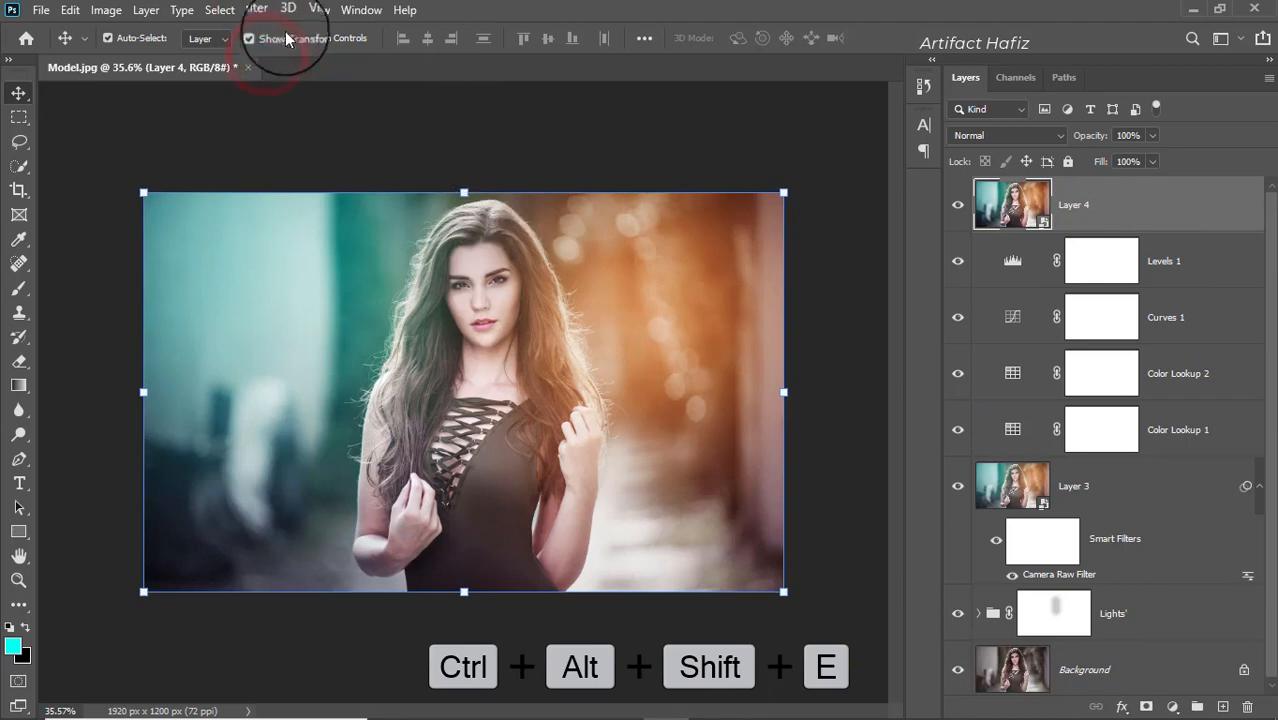
Step: Start a Camera Raw Filter on the stamped layer with Temperature -4, Contrast +7 and Clarity +4
left_click(257, 10)
left_click(300, 122)
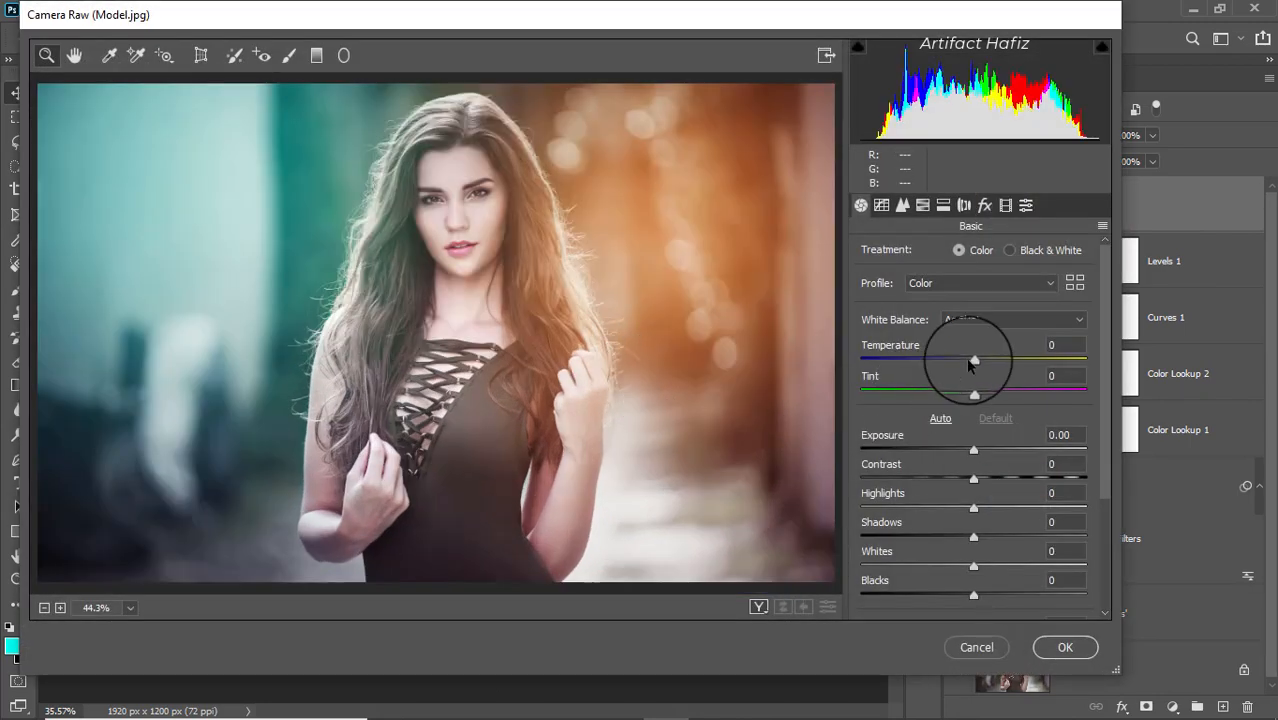
left_click_drag(972, 359, 967, 364)
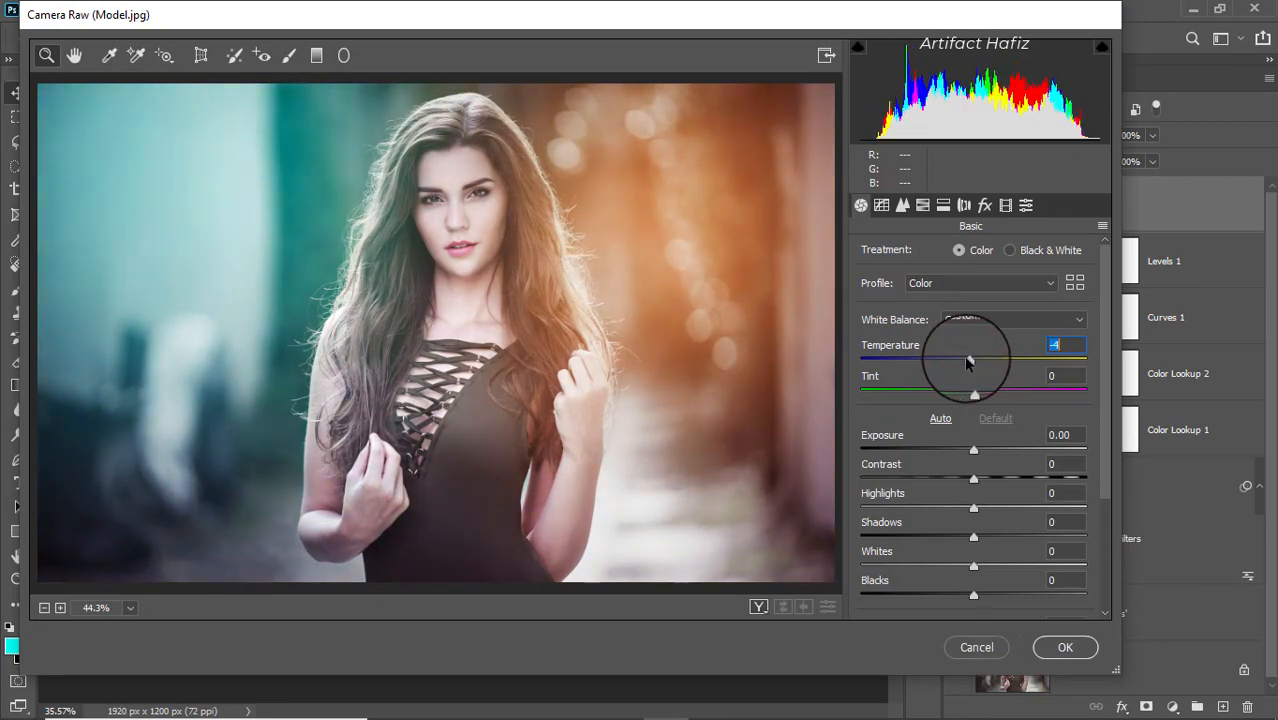
mouse_move(972, 479)
left_mouse_down()
mouse_move(993, 480)
mouse_move(982, 480)
left_mouse_up()
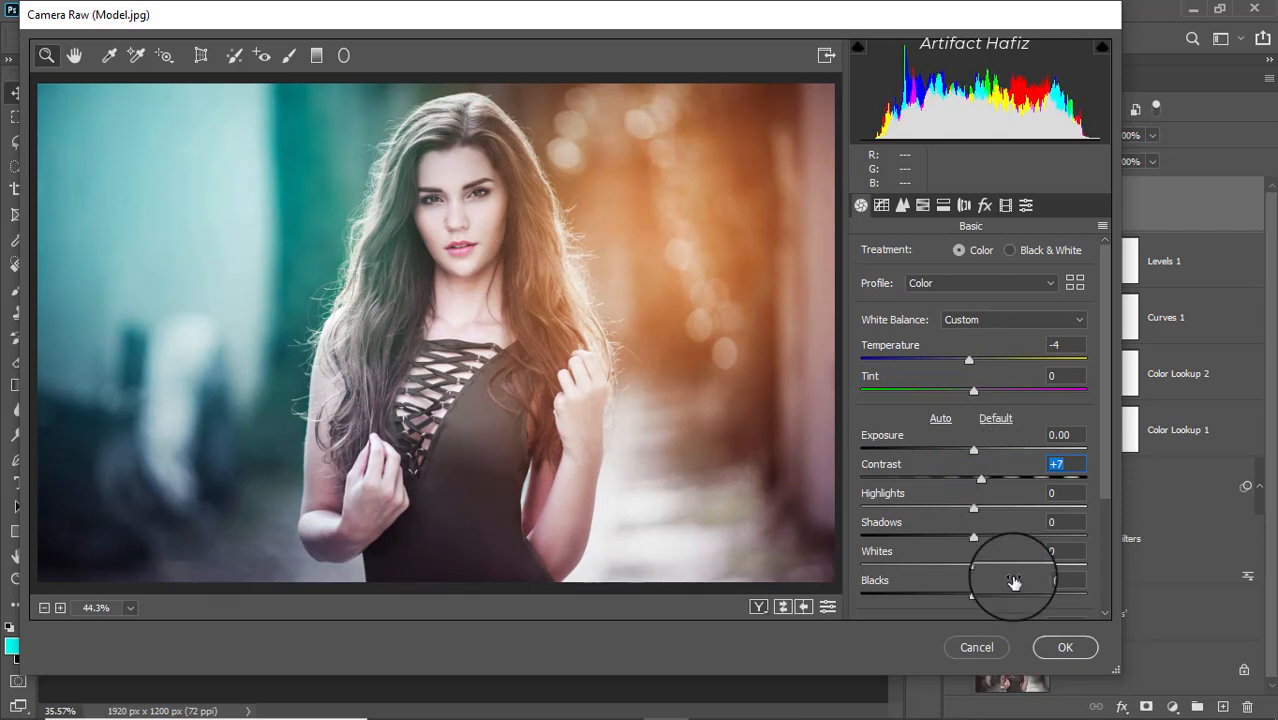
scroll(1014, 582, "down", 3)
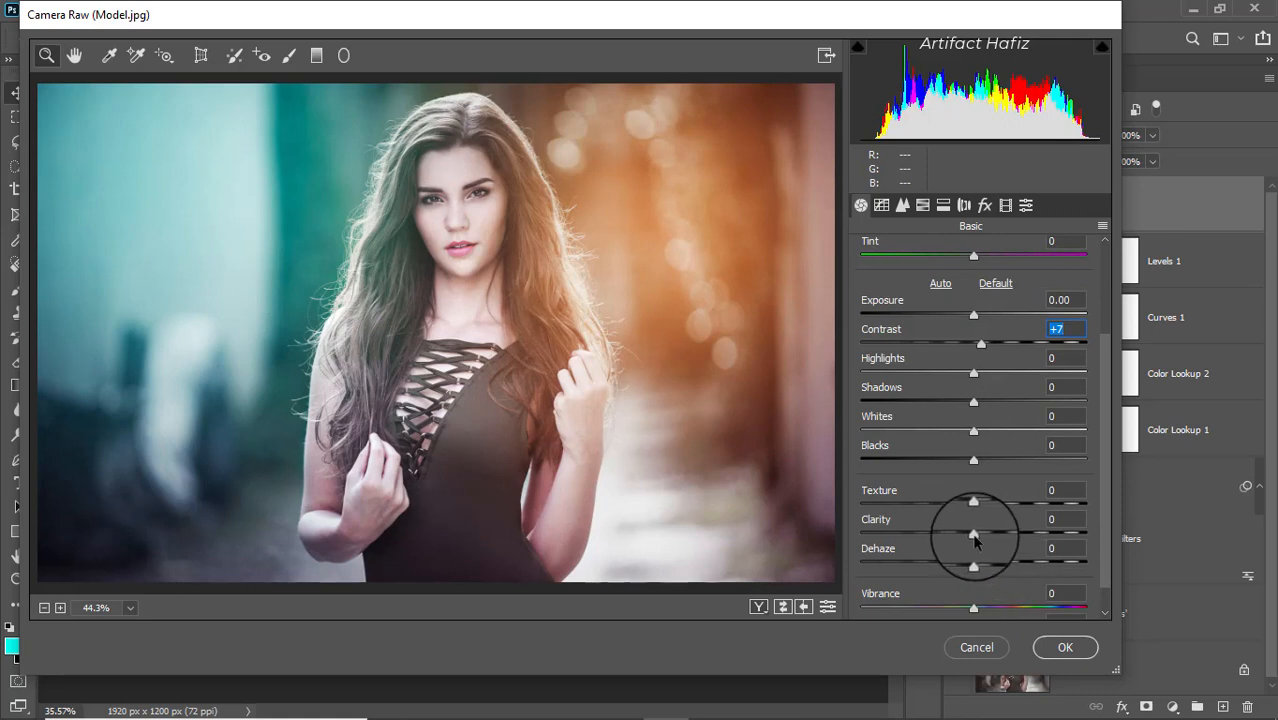
left_click_drag(975, 535, 978, 534)
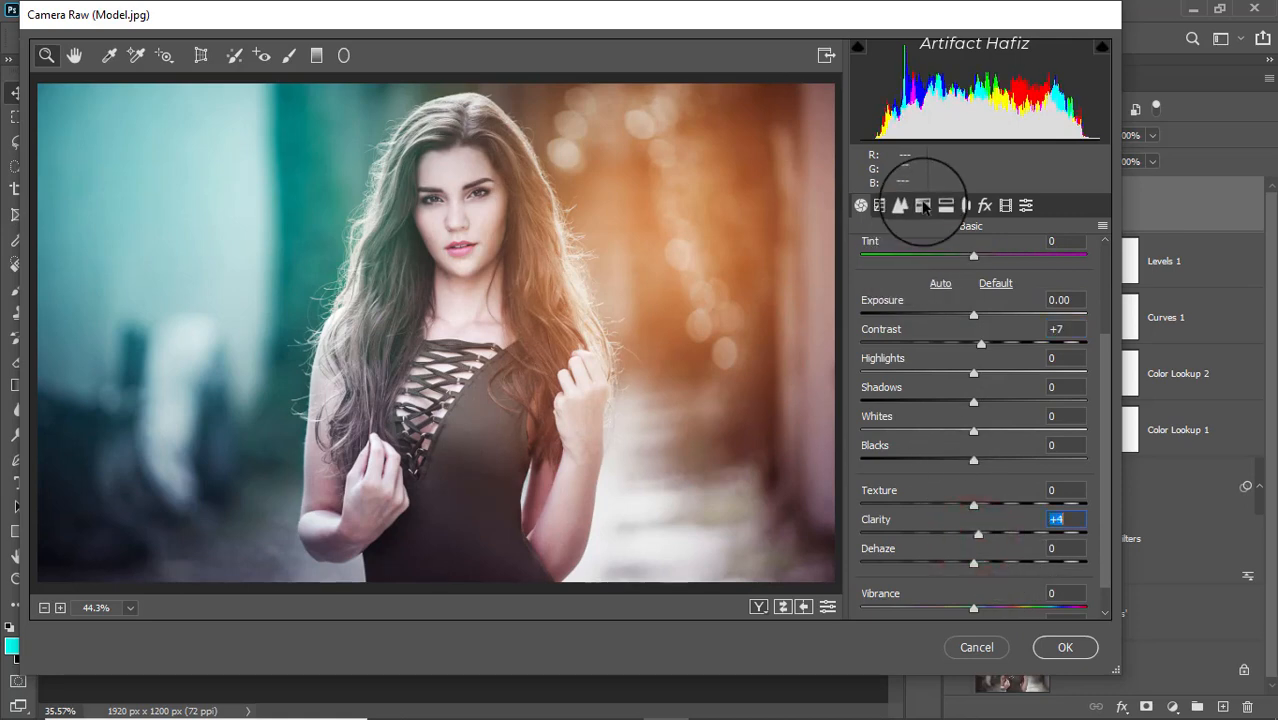
Step: Set the HSL saturation to Oranges -27, Reds -18 and Yellows -44, and apply the Camera Raw Filter
left_click(923, 206)
left_click(935, 256)
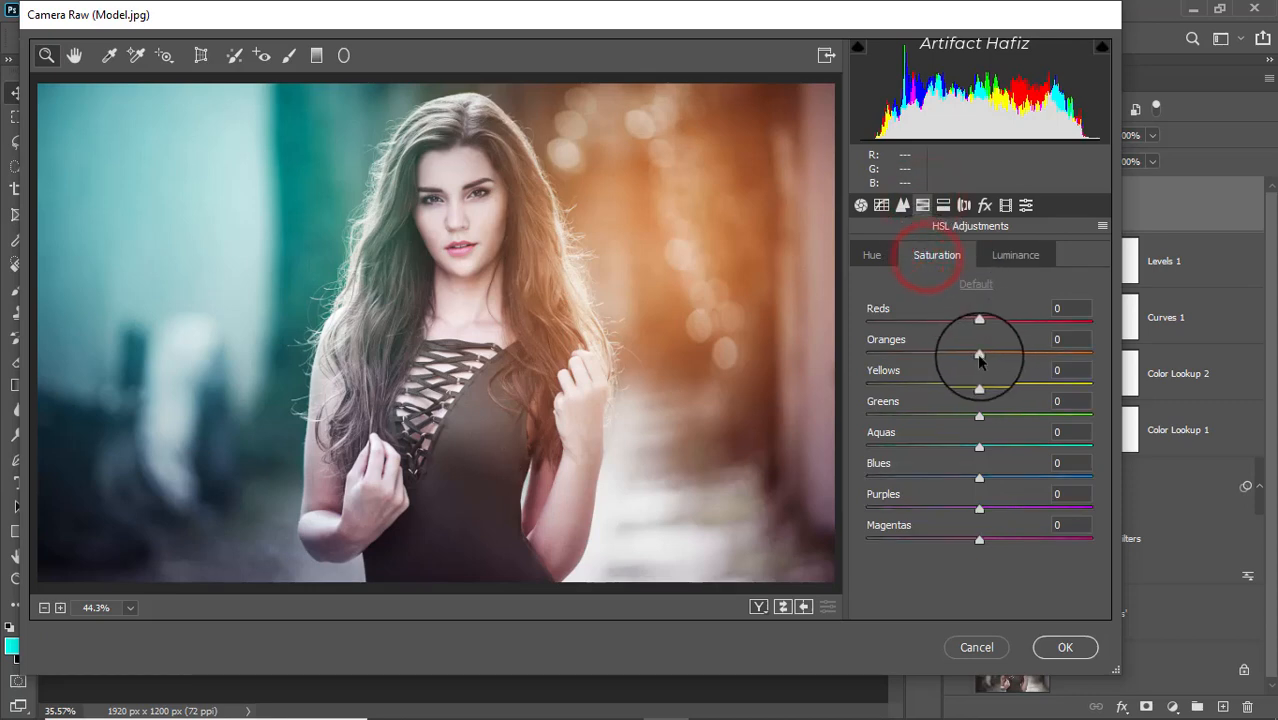
mouse_move(979, 358)
left_mouse_down()
mouse_move(936, 358)
mouse_move(955, 357)
left_mouse_up()
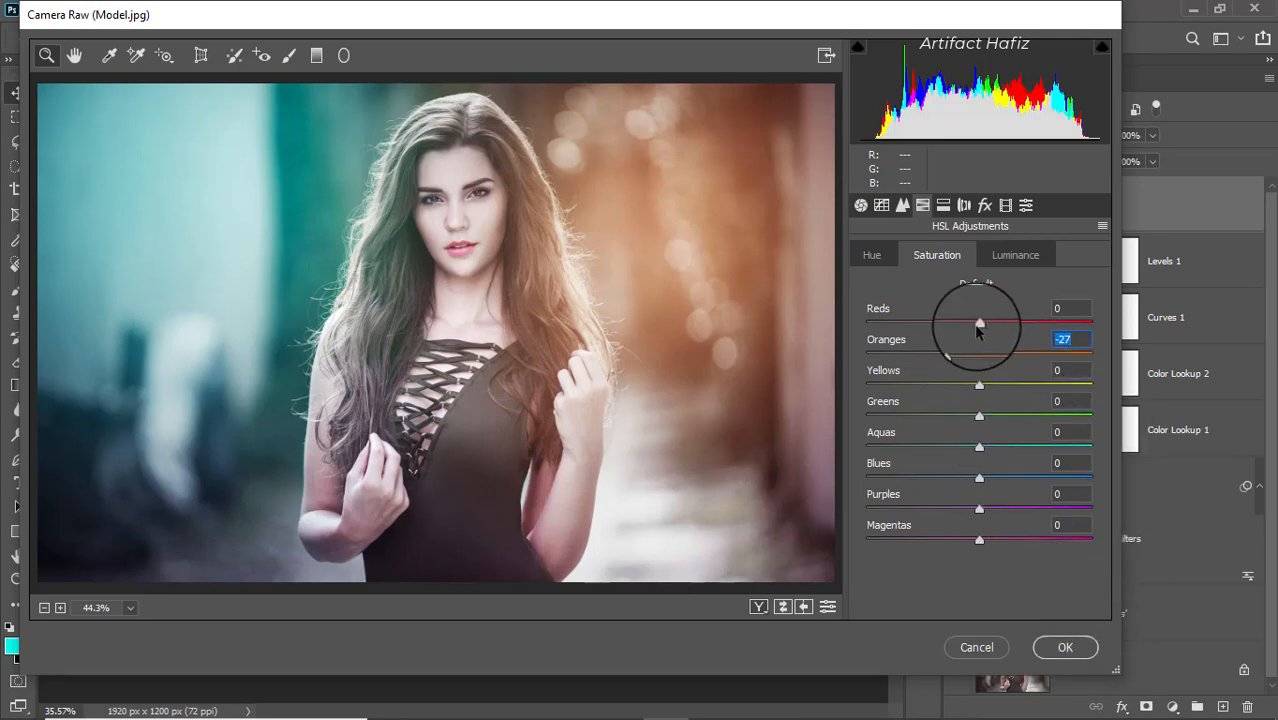
left_click_drag(979, 322, 960, 329)
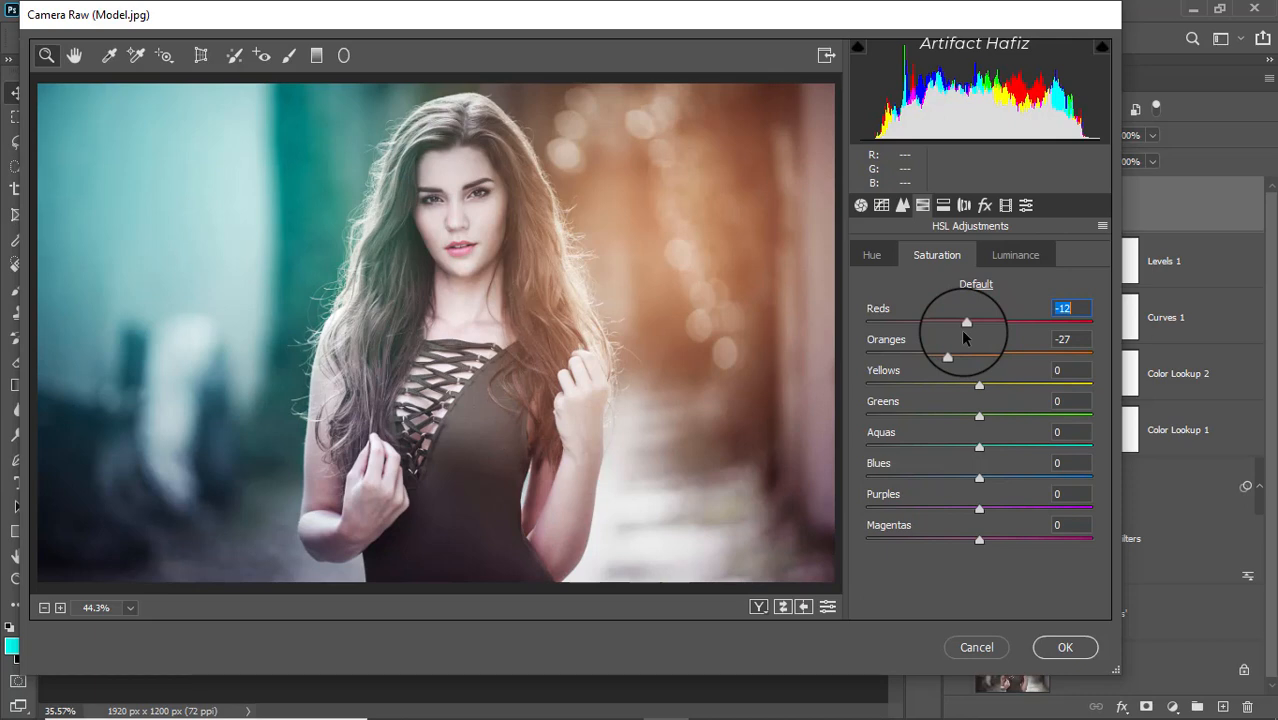
left_click_drag(979, 384, 923, 386)
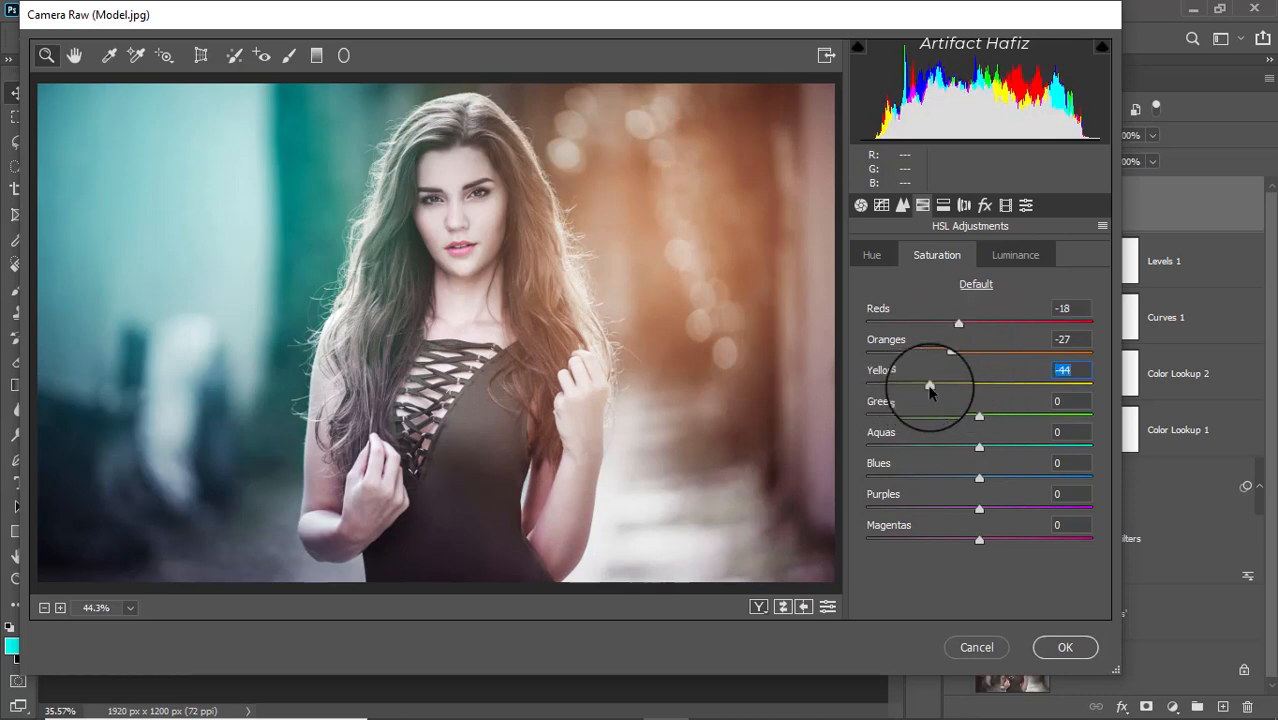
left_click(1065, 648)
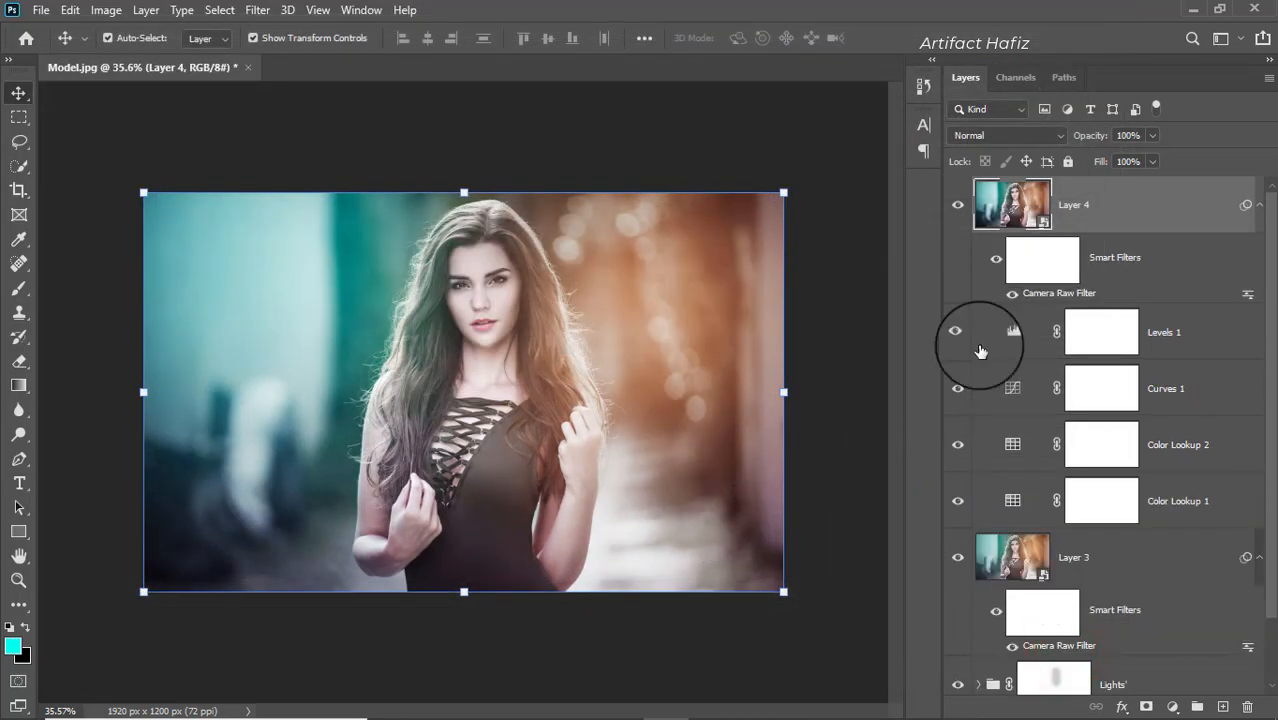
Step: Re-edit Layer 4's Camera Raw Filter, setting the HSL saturation to Reds -14, Oranges 0 and Yellows +12
left_click(1060, 295)
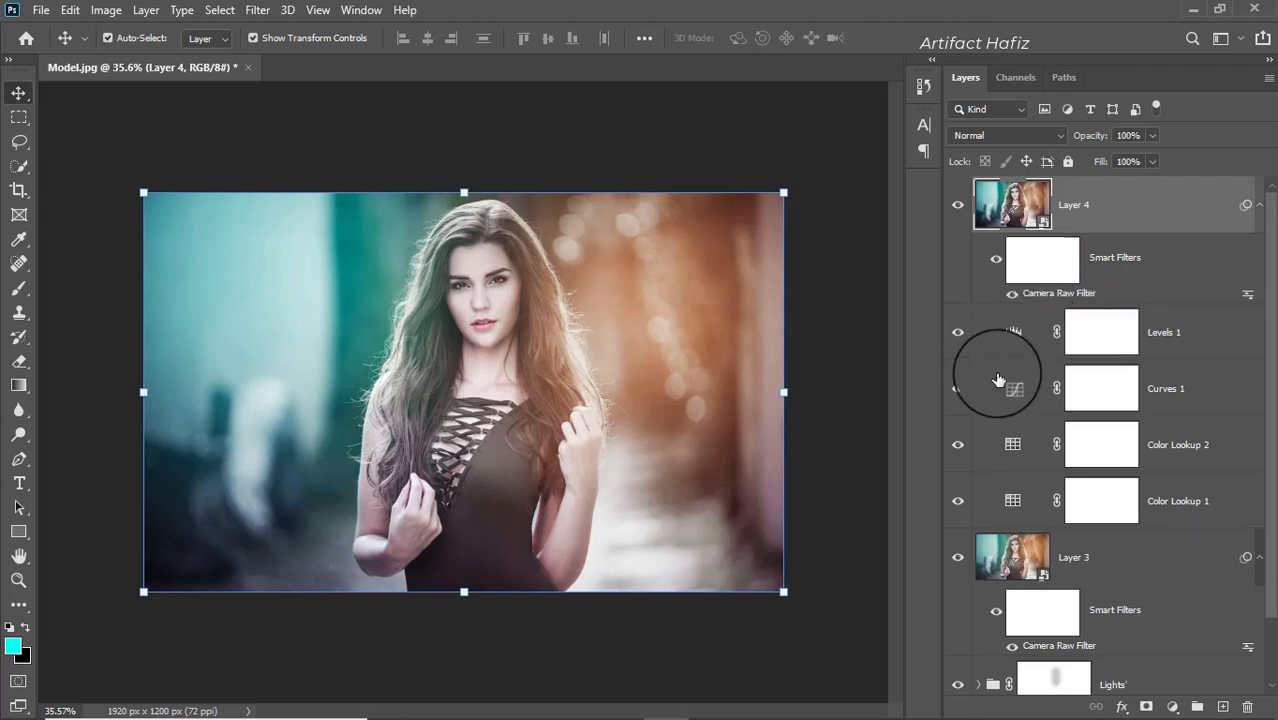
double_click(1036, 295)
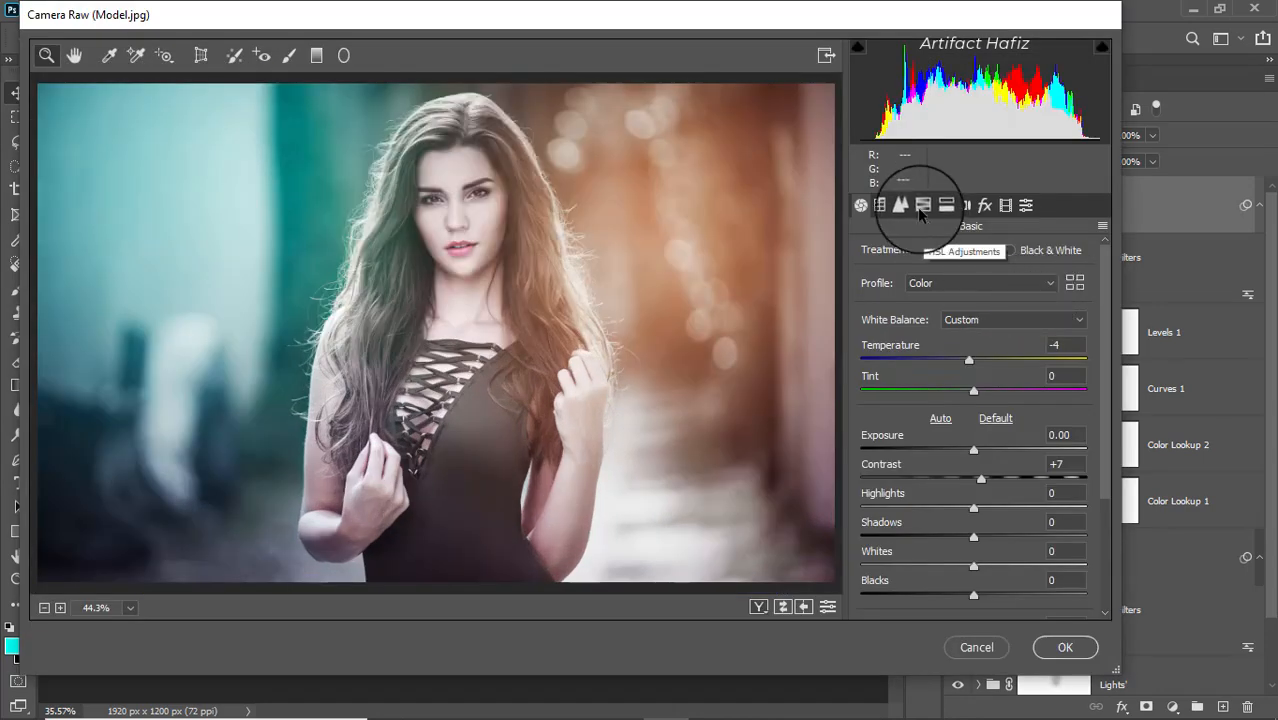
left_click(921, 204)
left_click_drag(930, 387, 962, 323)
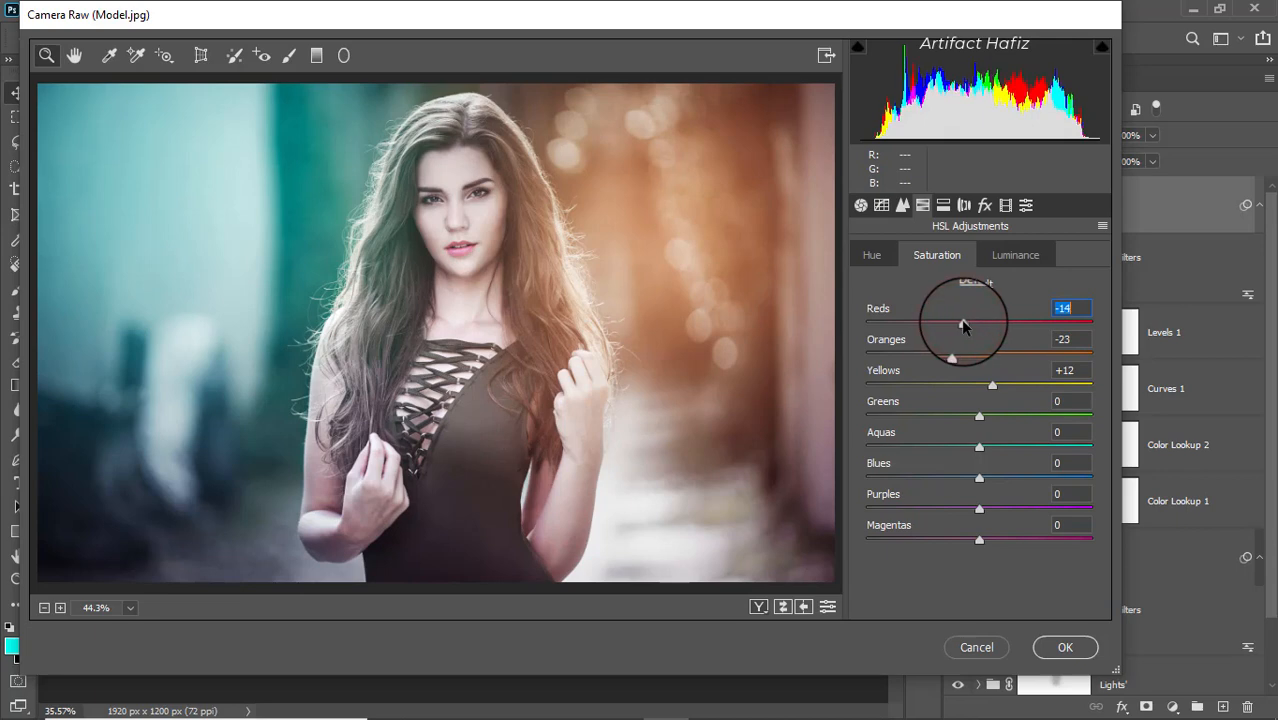
left_click(952, 356)
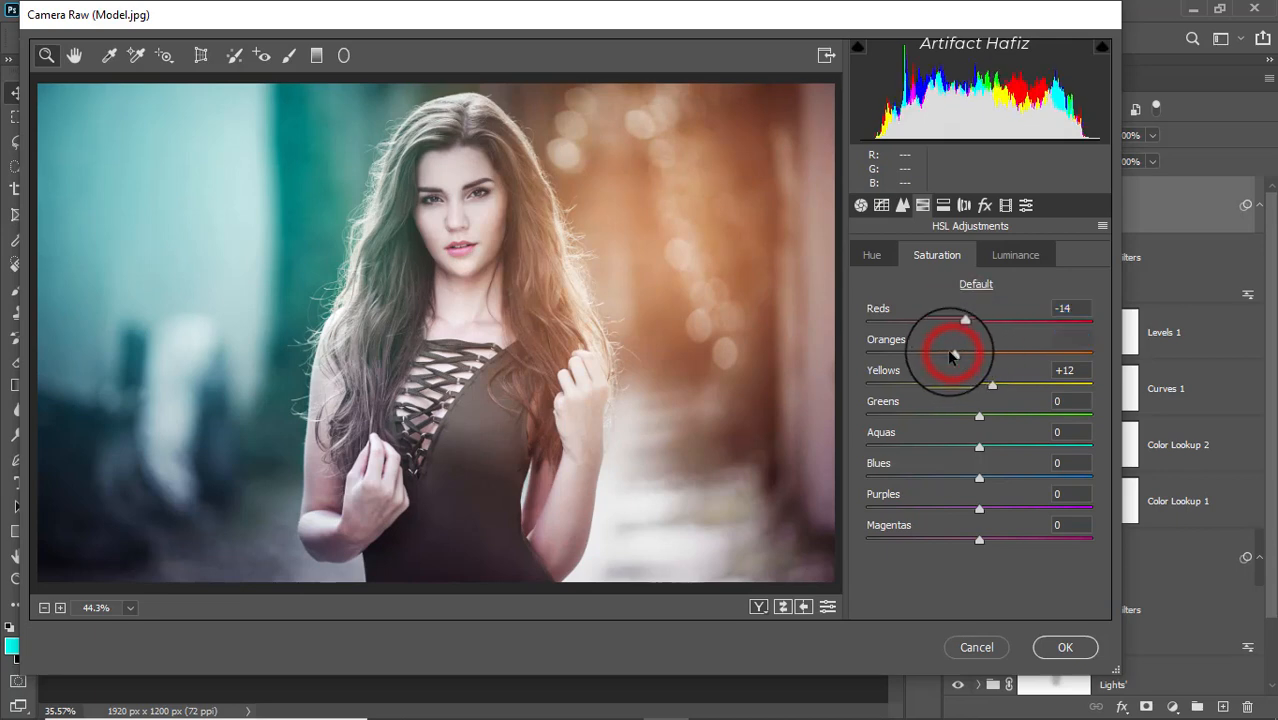
mouse_move(952, 356)
left_mouse_down()
mouse_move(1026, 356)
mouse_move(980, 355)
left_mouse_up()
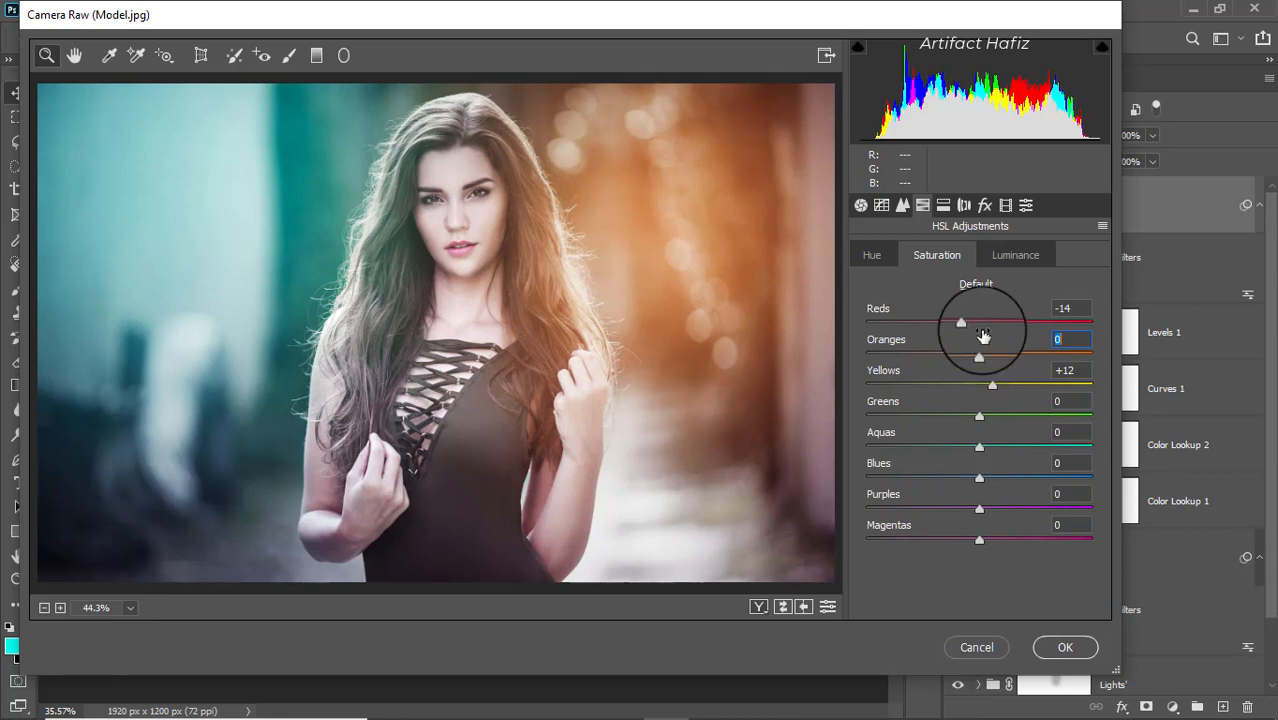
left_click(1064, 648)
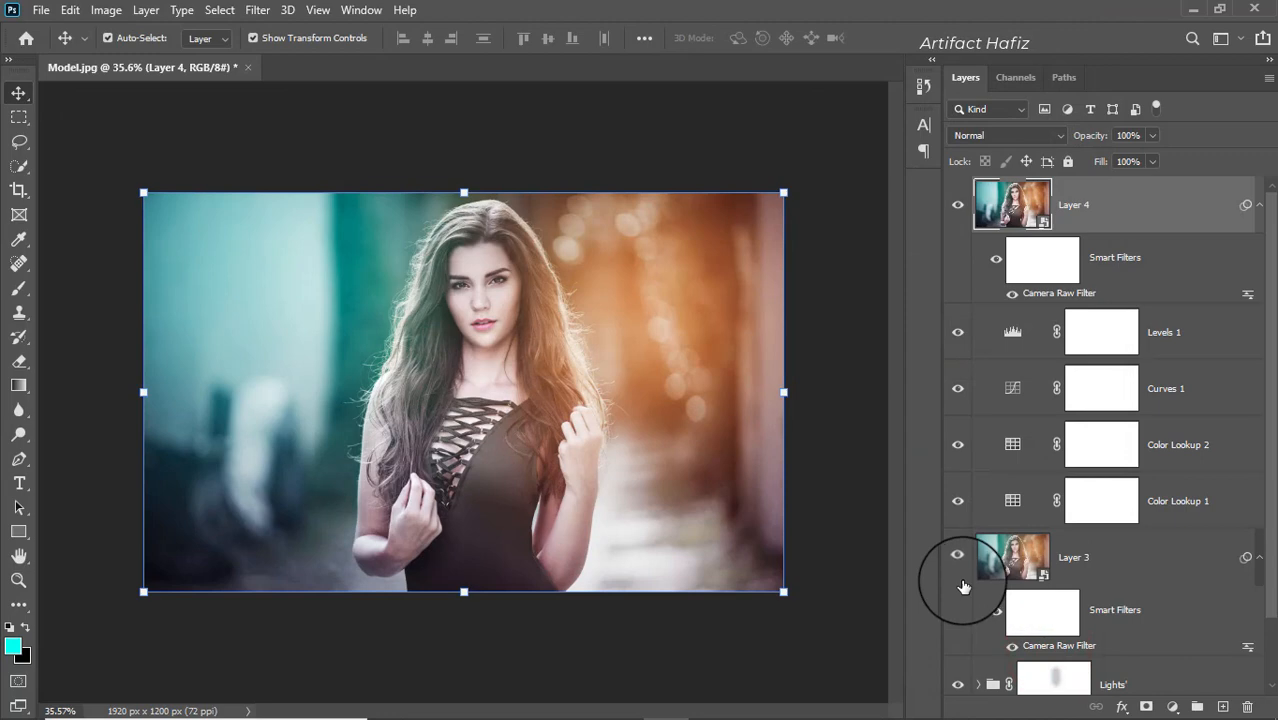
Step: Compare the graded image with the original by isolating the Background layer and restoring all the layers
scroll(1010, 540, "down", 1)
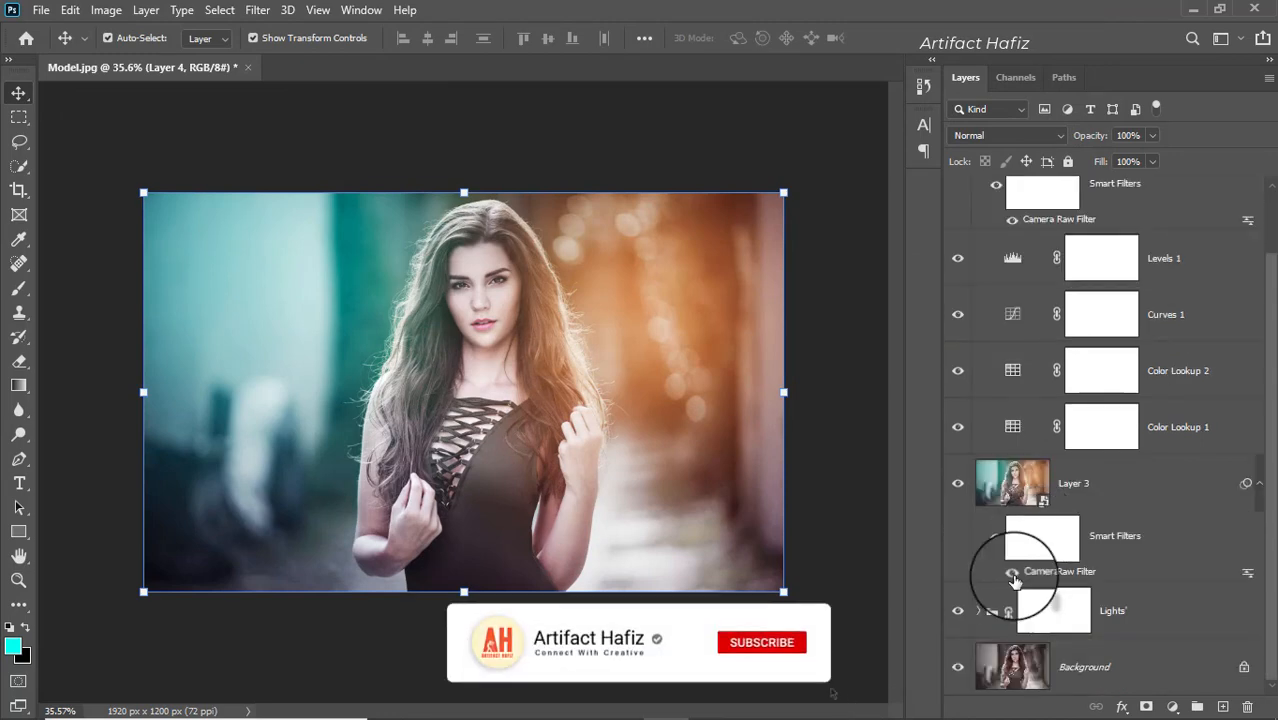
left_click(958, 667, "alt")
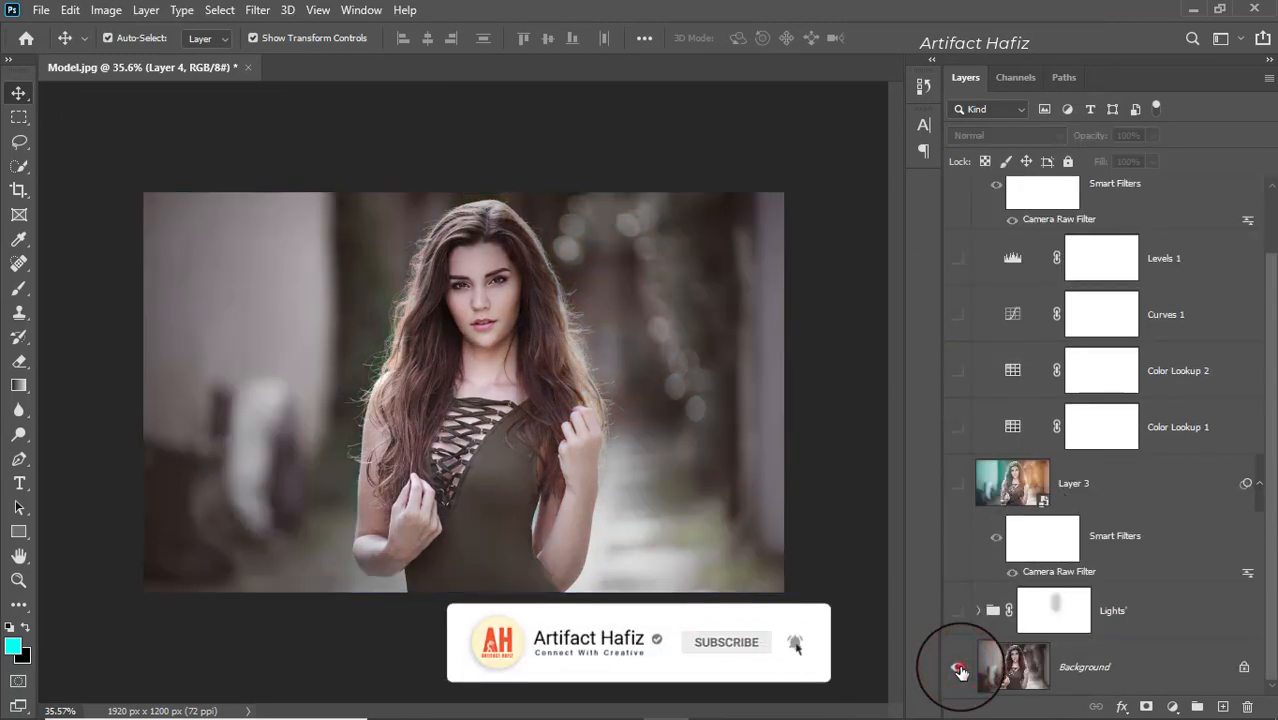
left_click(958, 668, "alt")
left_click(958, 668, "alt")
left_click(958, 668, "alt")
scroll(1078, 290, "up", 2)
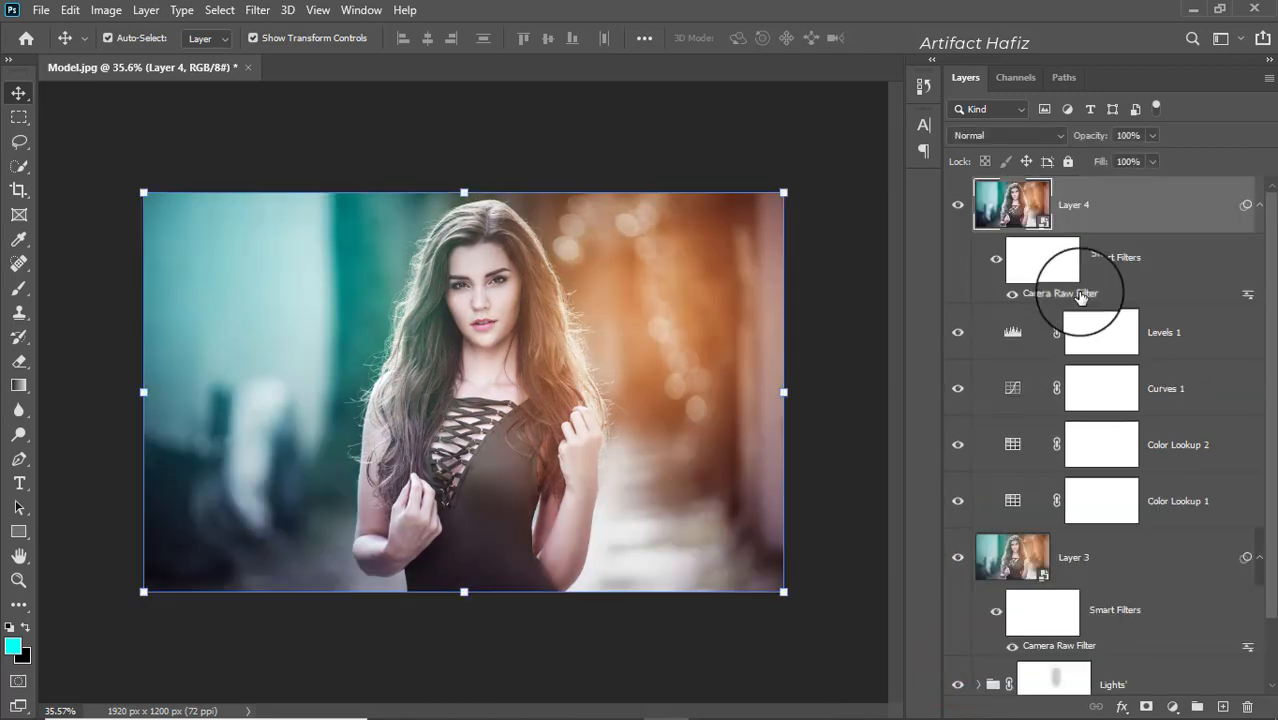
Step: Re-edit Layer 4's Camera Raw Filter, setting Exposure to -0.45 and Whites to +38
left_click(1073, 204)
double_click(1047, 295)
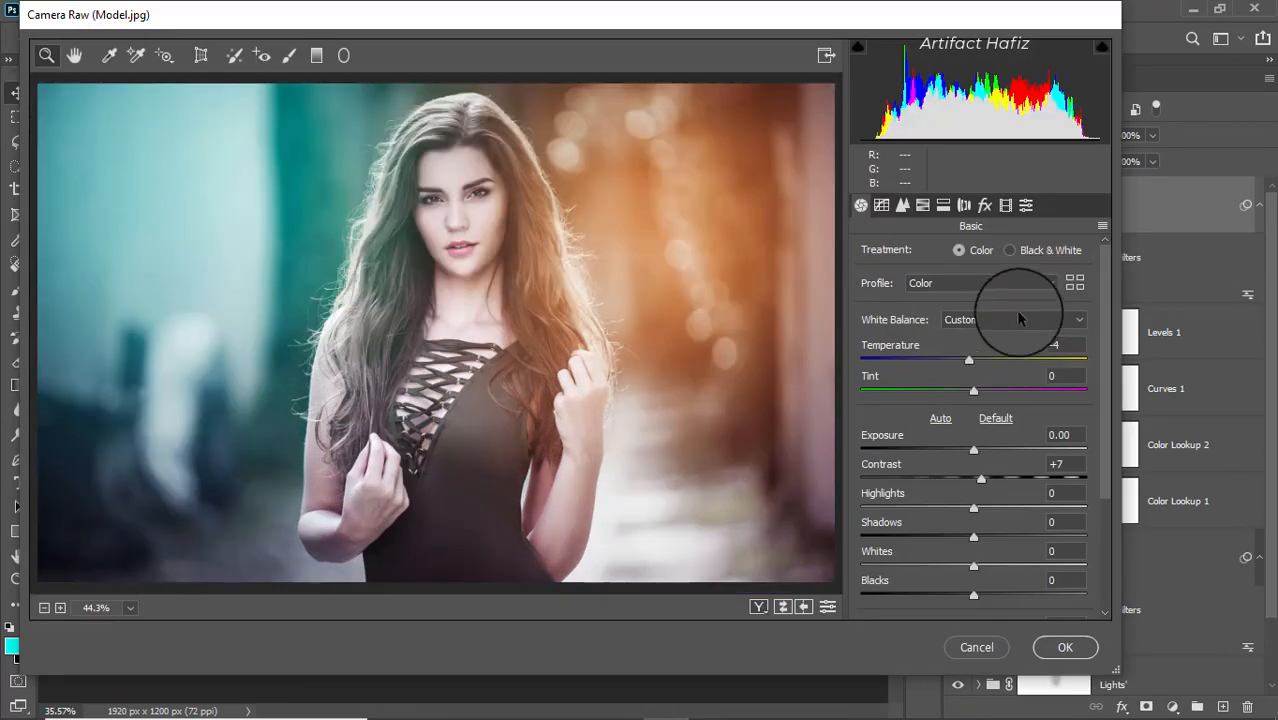
left_click(861, 205)
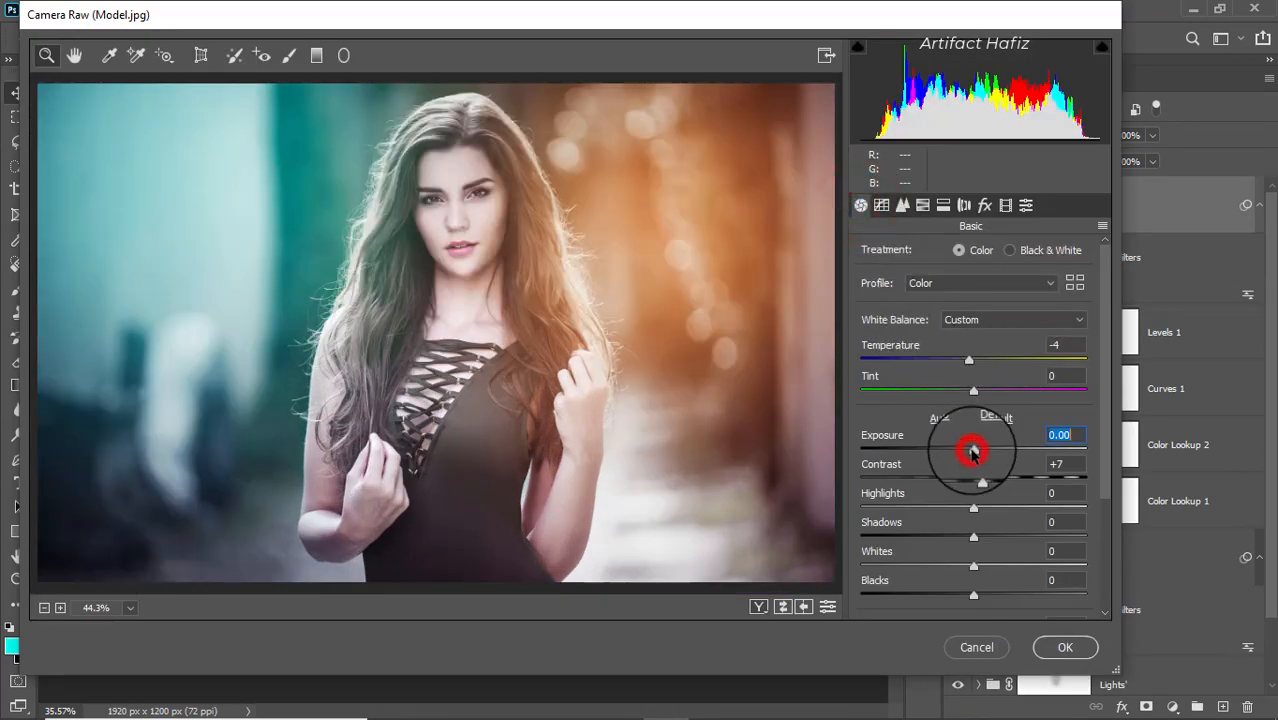
left_click_drag(972, 452, 962, 452)
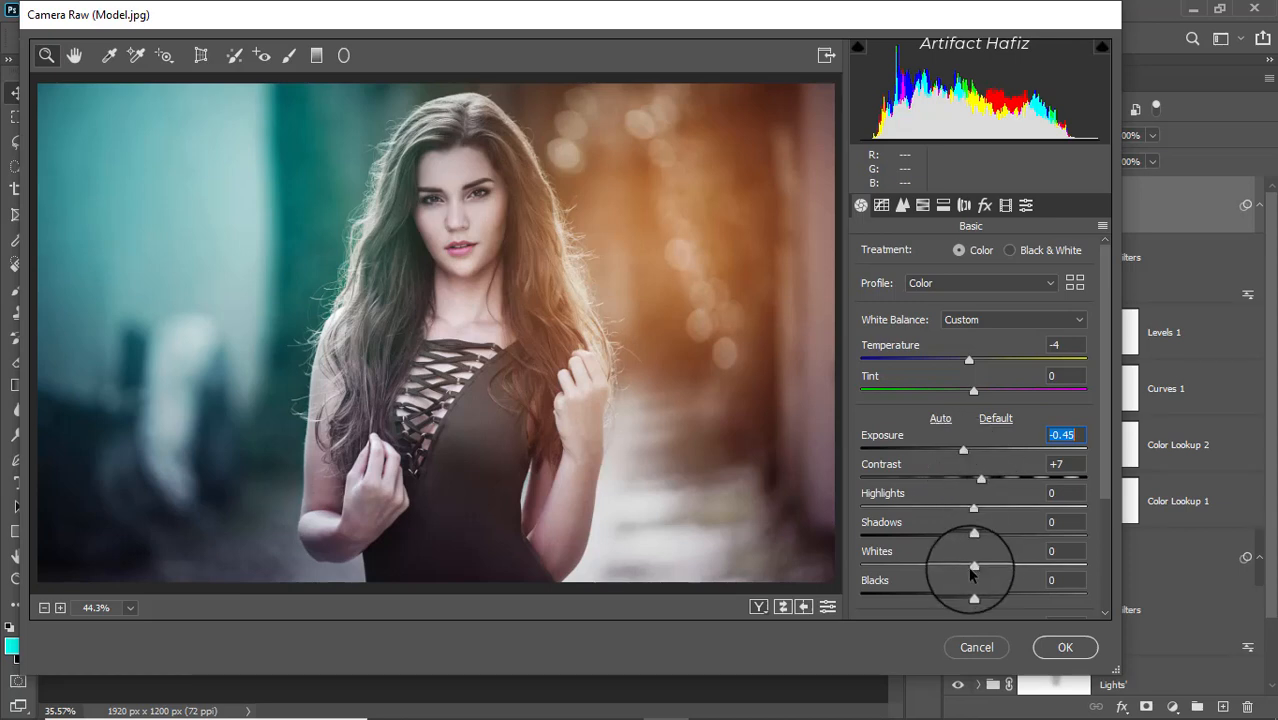
left_click_drag(972, 566, 1015, 566)
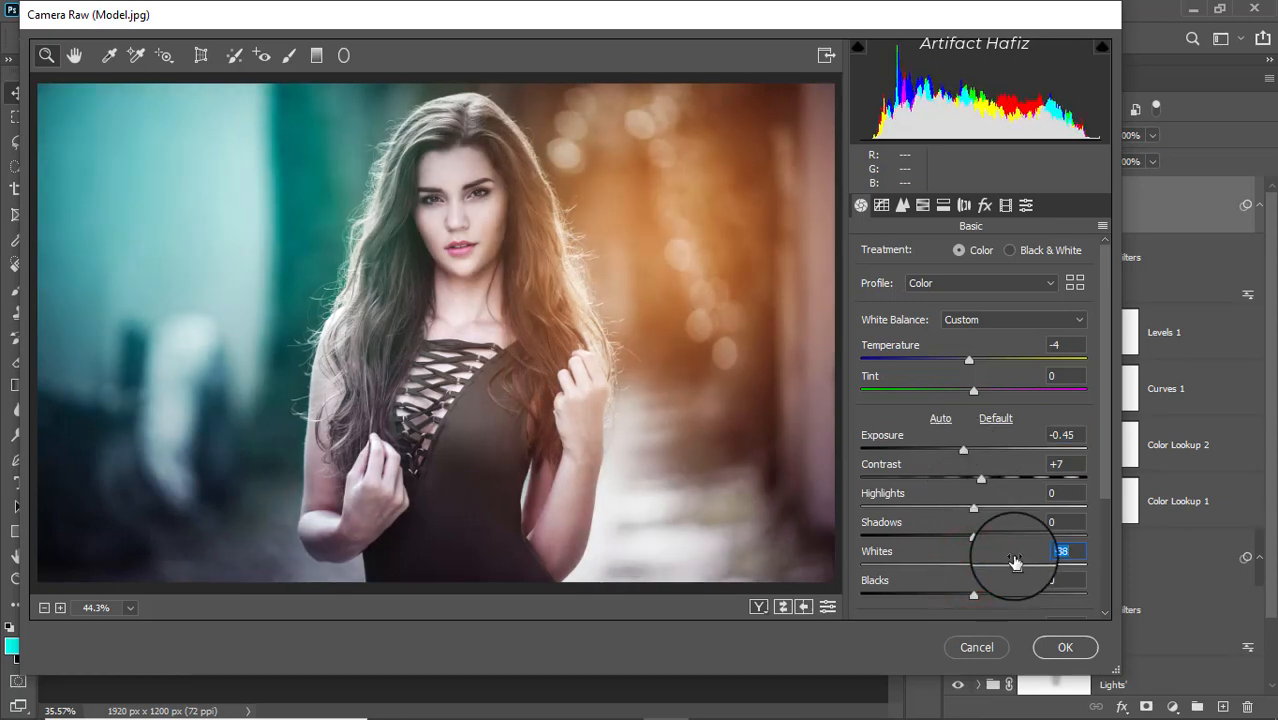
left_click(1064, 647)
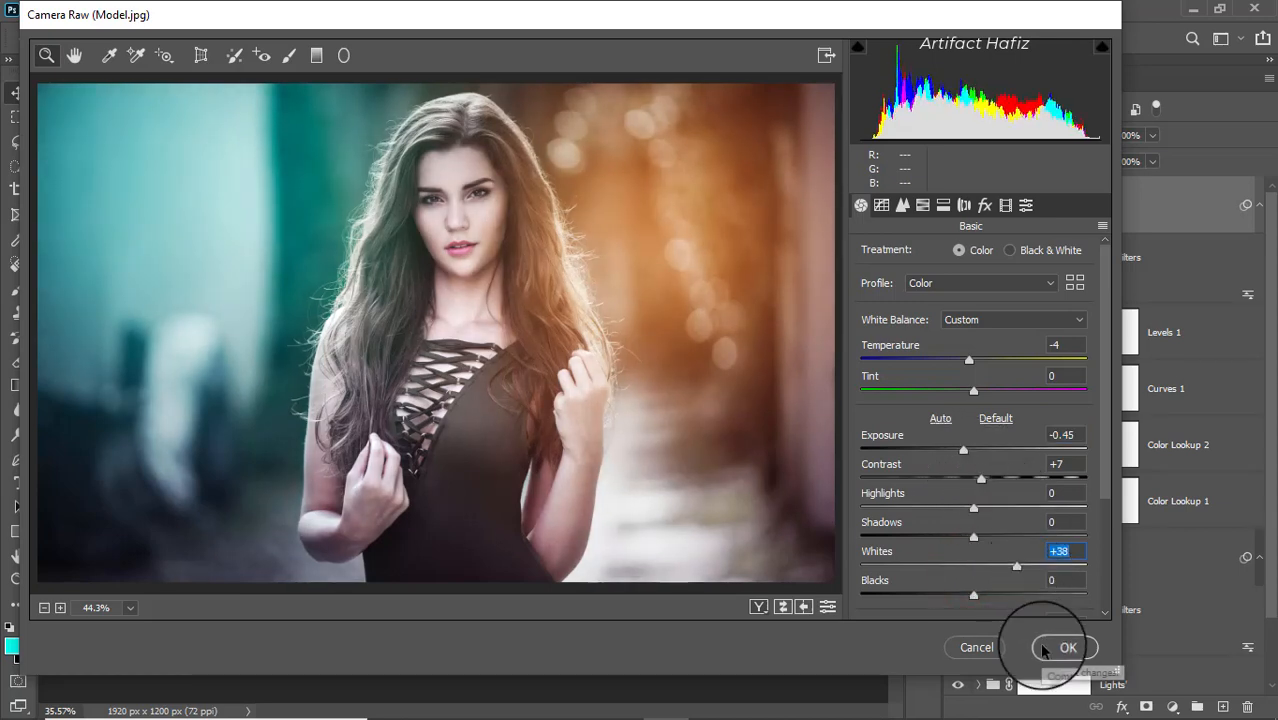
Step: Compare the finished dual-colour portrait with the original photo by repeatedly isolating the Background layer and restoring all the layers
scroll(1025, 535, "down", 2)
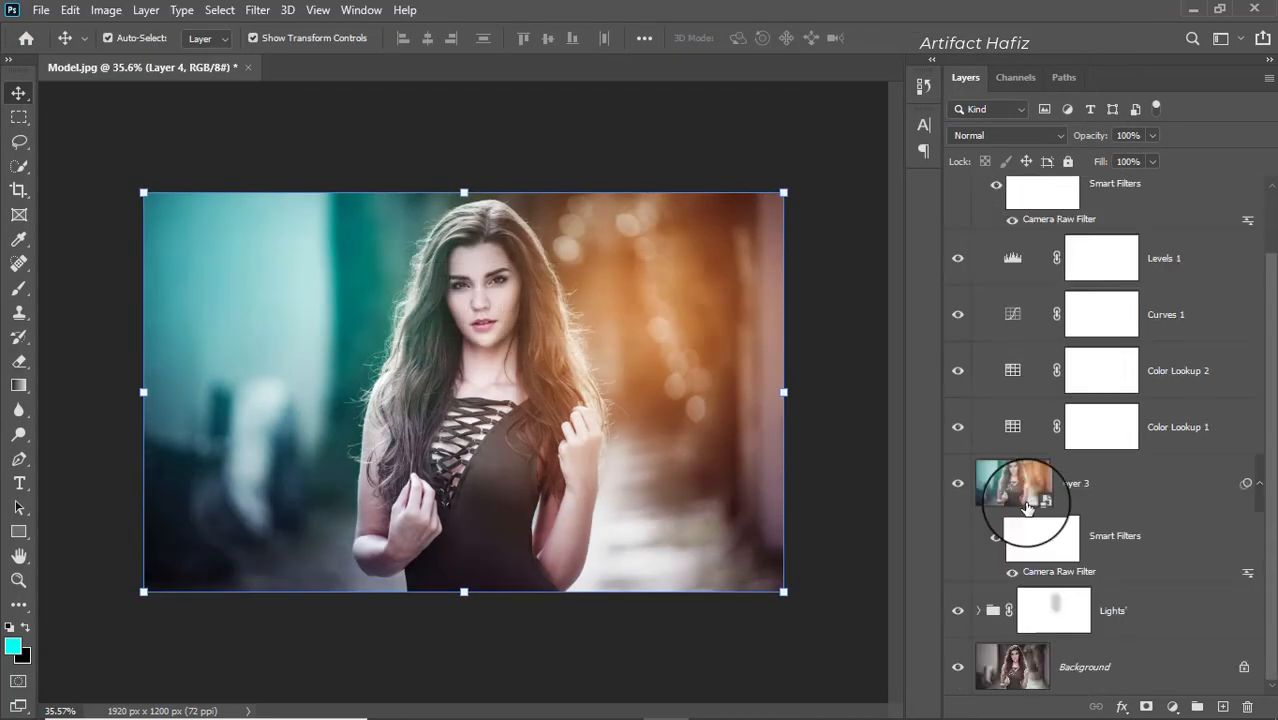
left_click(959, 667, "alt")
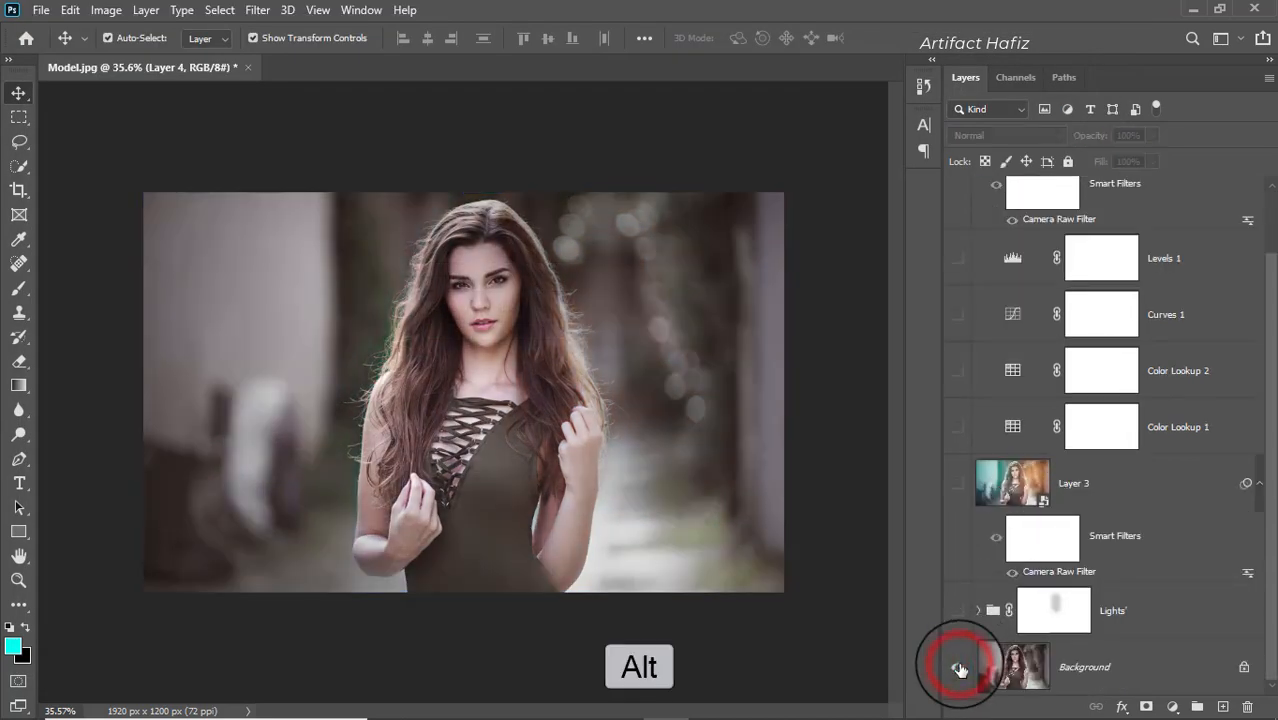
left_click(959, 667, "alt")
left_click(959, 667, "alt")
left_click(959, 667, "alt")
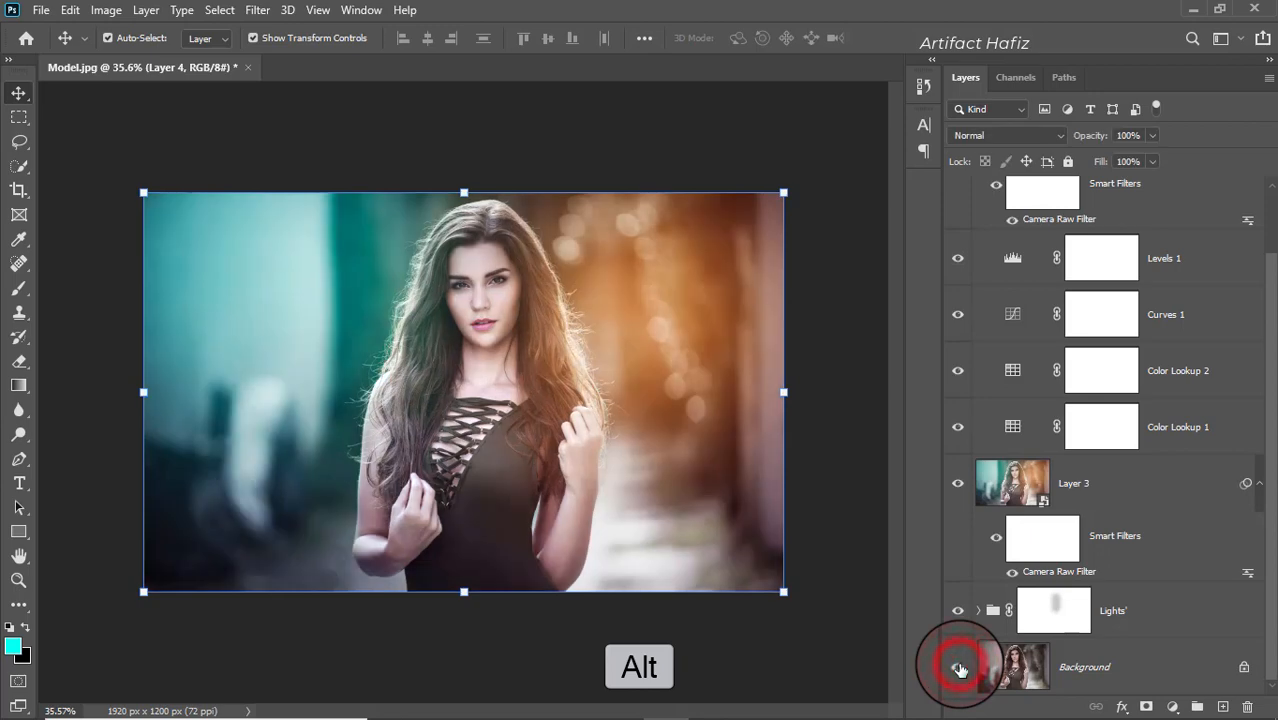
left_click(959, 667, "alt")
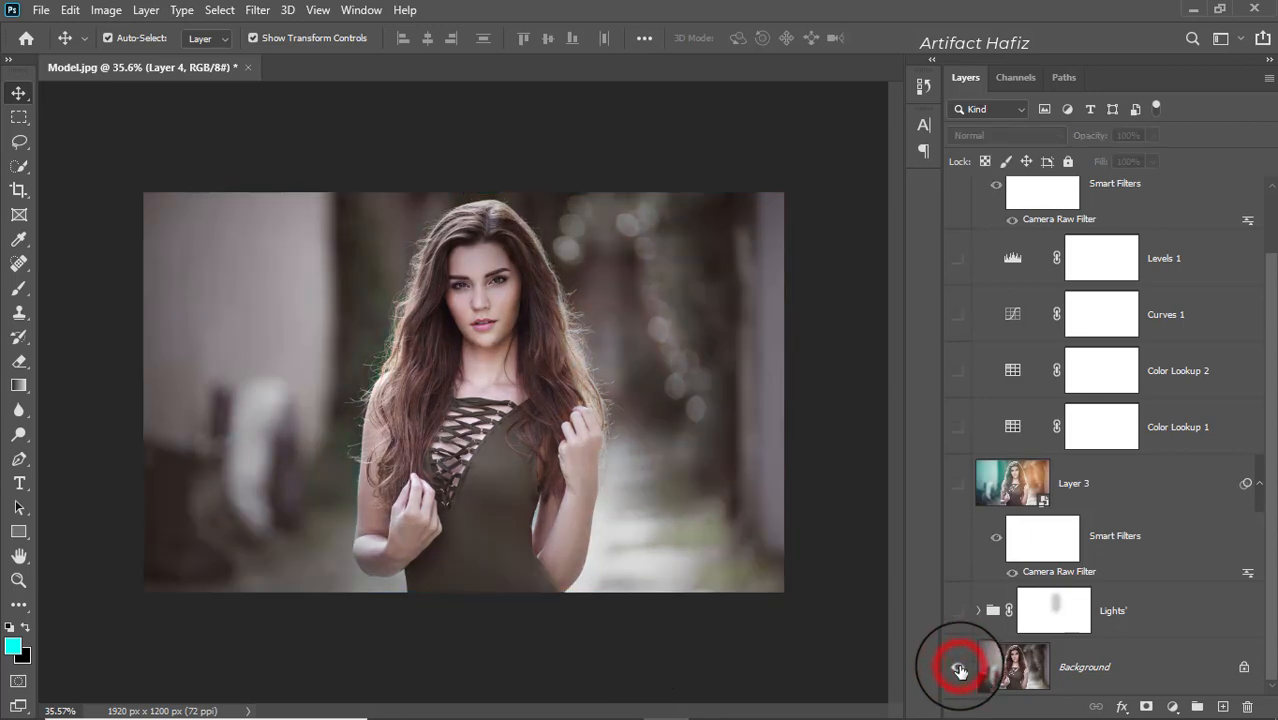
left_click(959, 667, "alt")
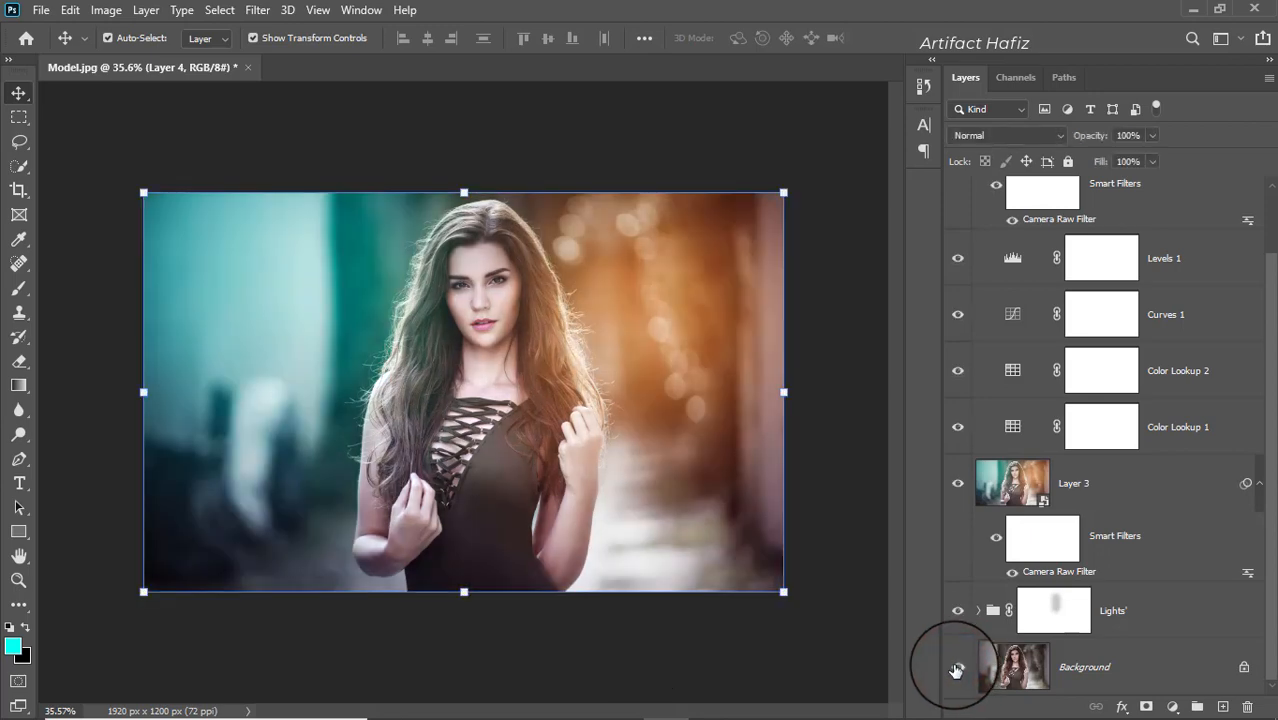
scroll(616, 562, "up", 2)
scroll(620, 566, "up", 1)
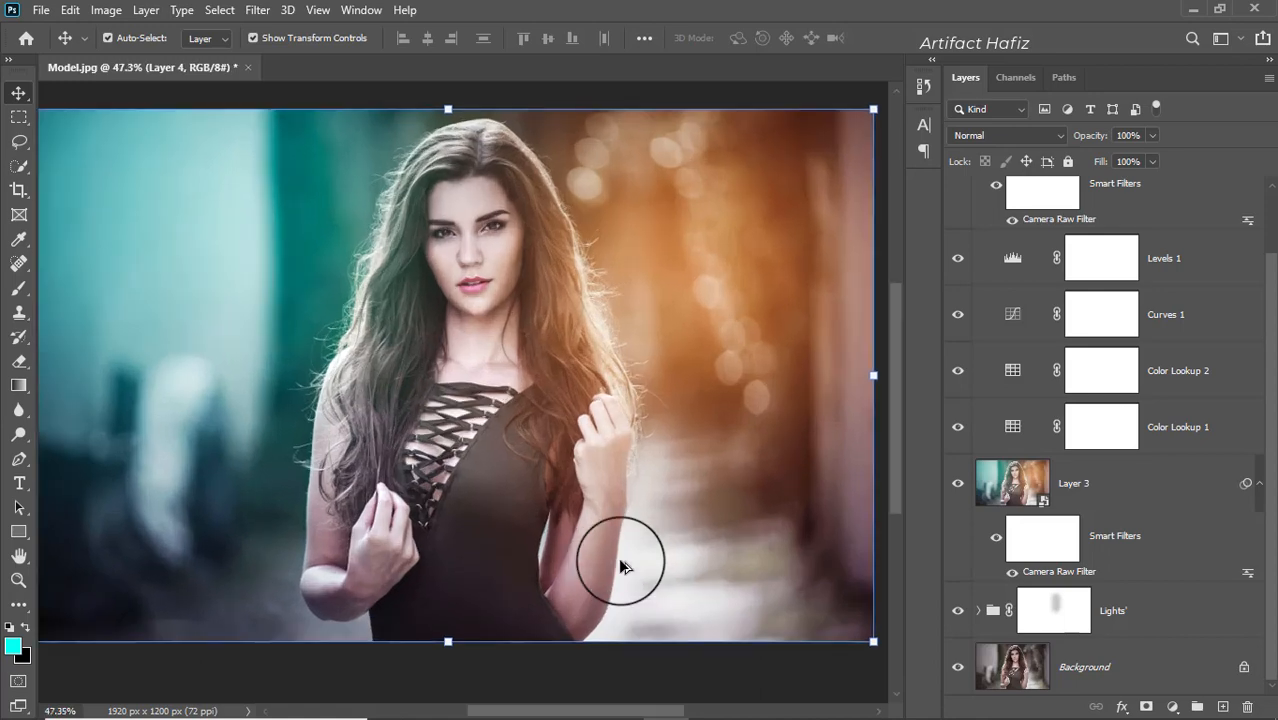
left_click(959, 667, "alt")
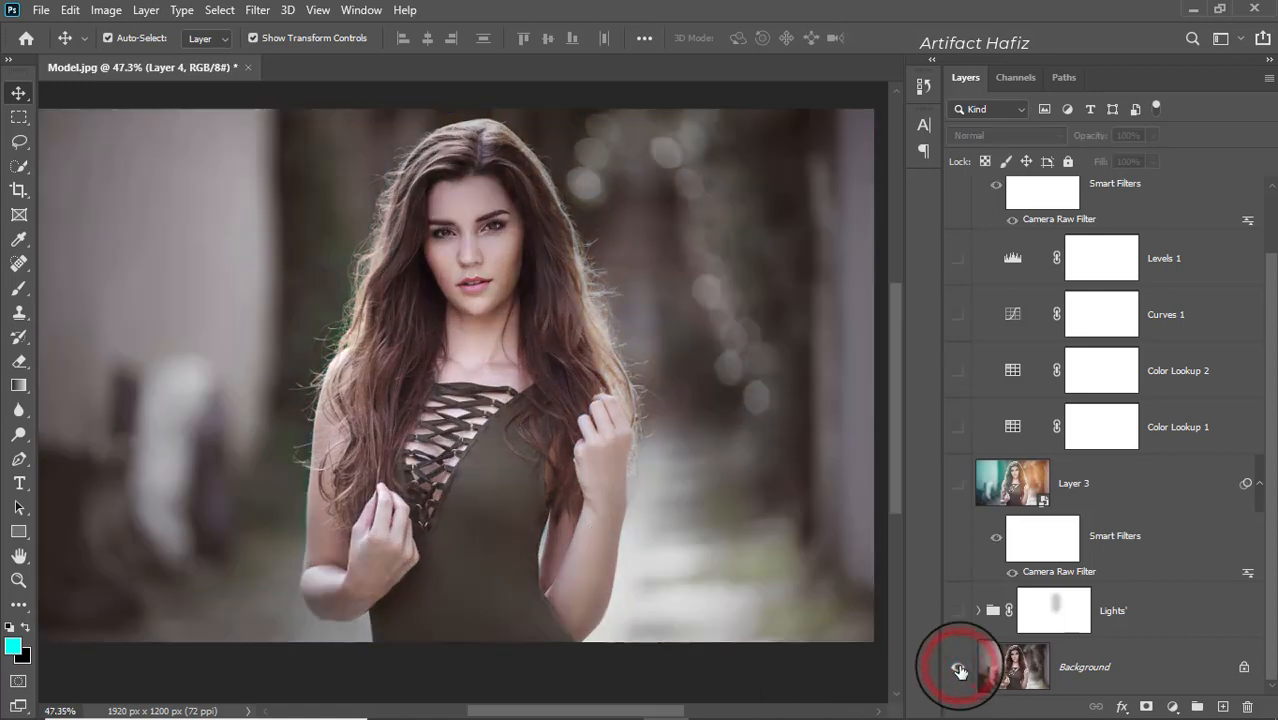
left_click(959, 667, "alt")
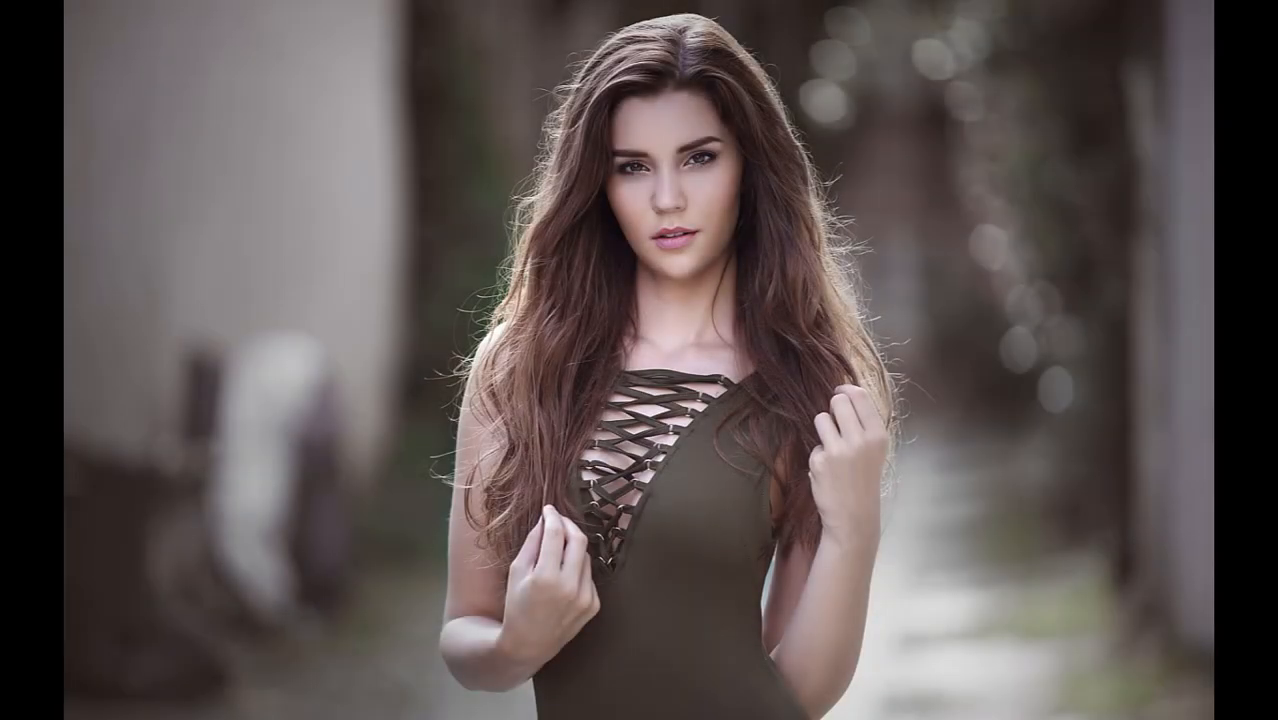